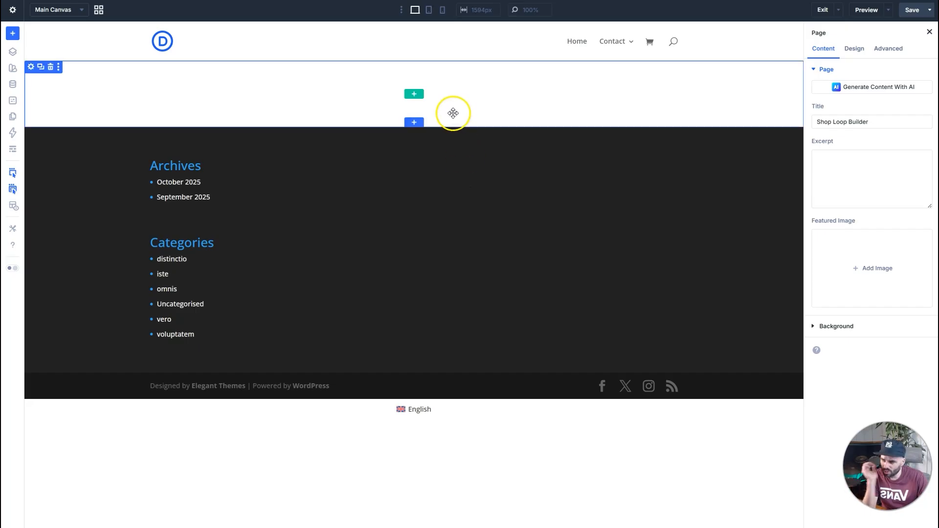
Insert a single equal-column flex row into the empty section without a module, and open the row's Loop settings.
{"action": "left_click", "coordinate": [421, 97]}
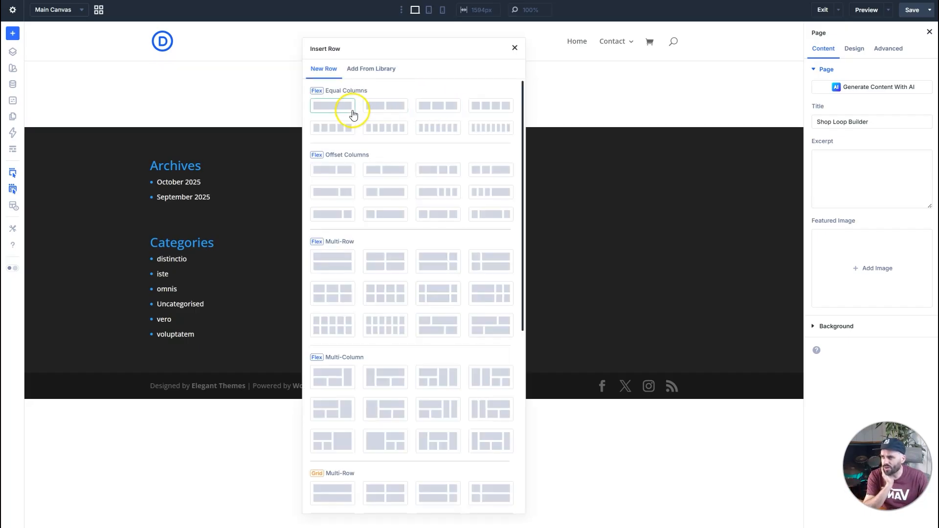
{"action": "left_click", "coordinate": [343, 109]}
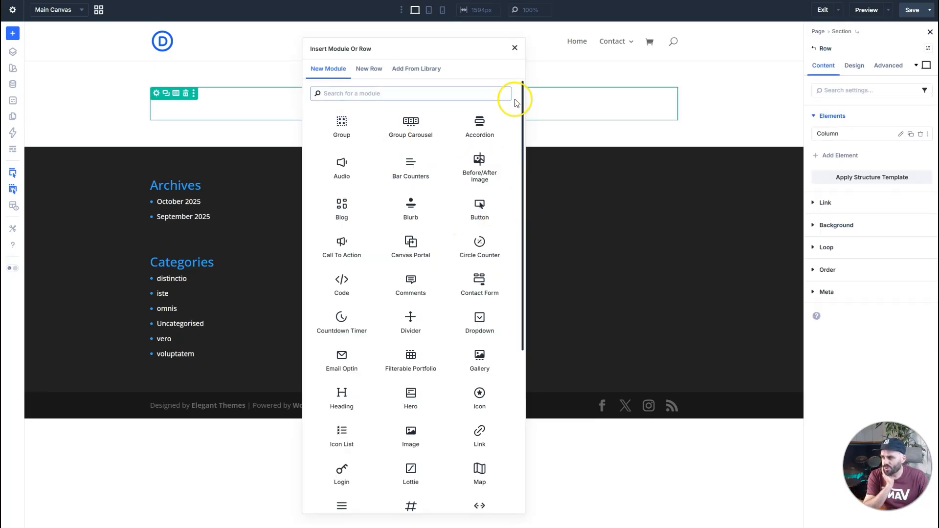
{"action": "left_click", "coordinate": [514, 47]}
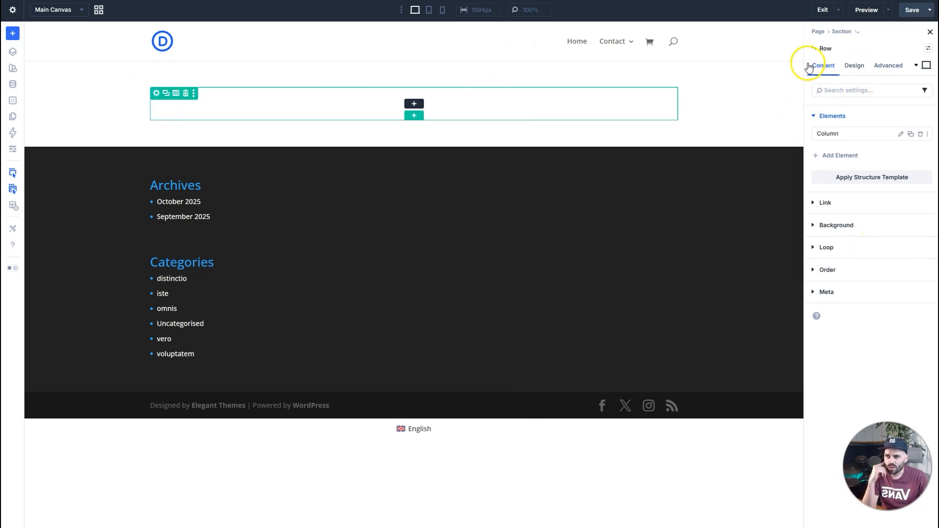
{"action": "left_click", "coordinate": [832, 253]}
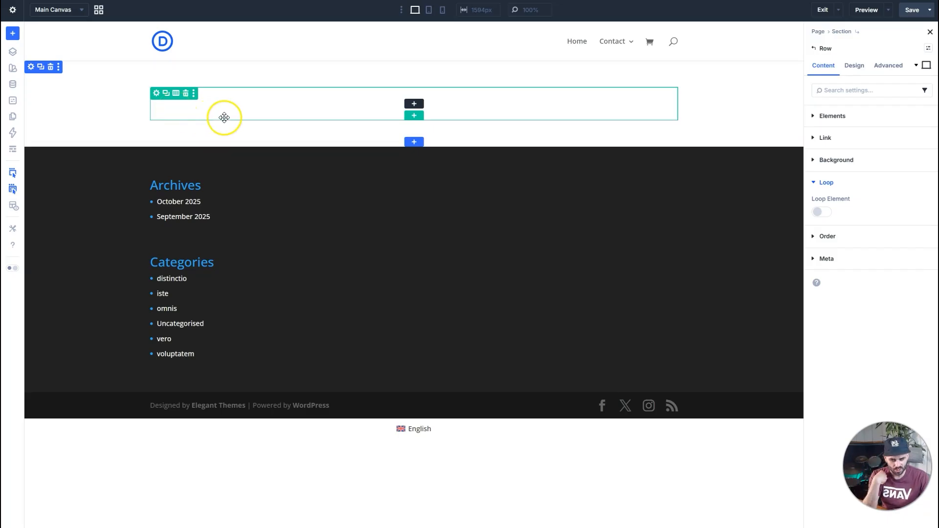
Add a Group module inside the new row and expand the row and column in the layer structure.
{"action": "left_click", "coordinate": [415, 104]}
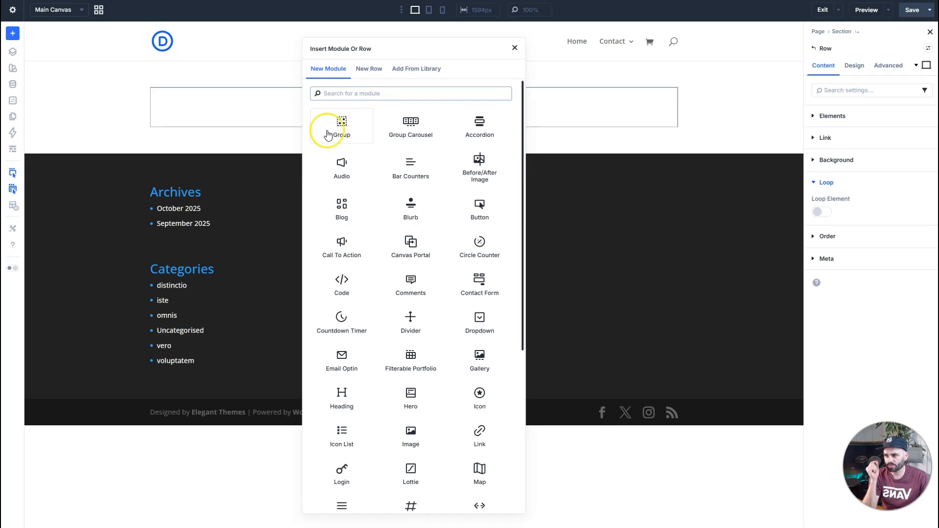
{"action": "left_click", "coordinate": [268, 155]}
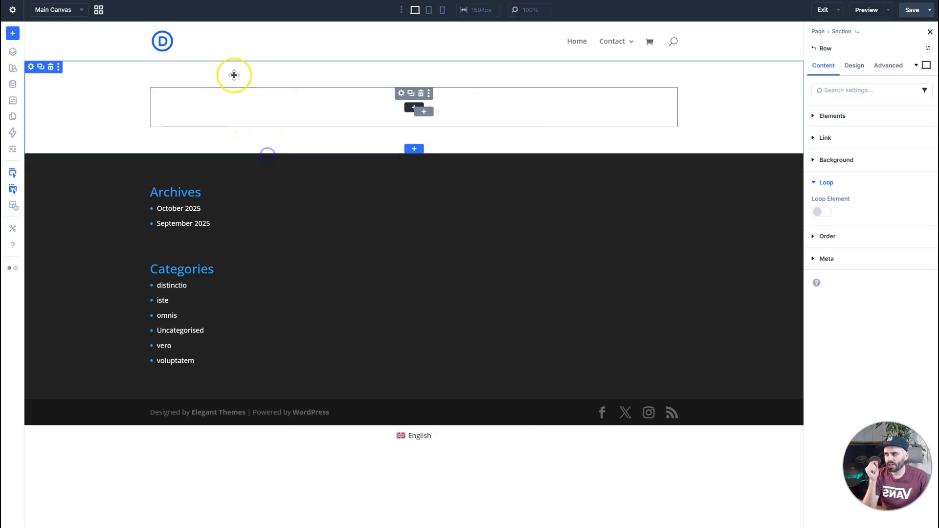
{"action": "left_click", "coordinate": [13, 52]}
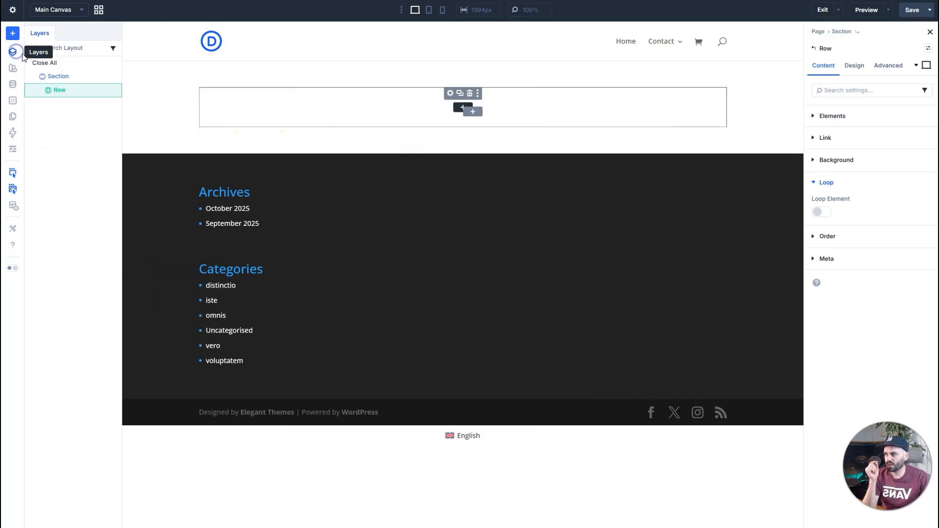
{"action": "left_click", "coordinate": [39, 90]}
{"action": "left_click", "coordinate": [44, 104]}
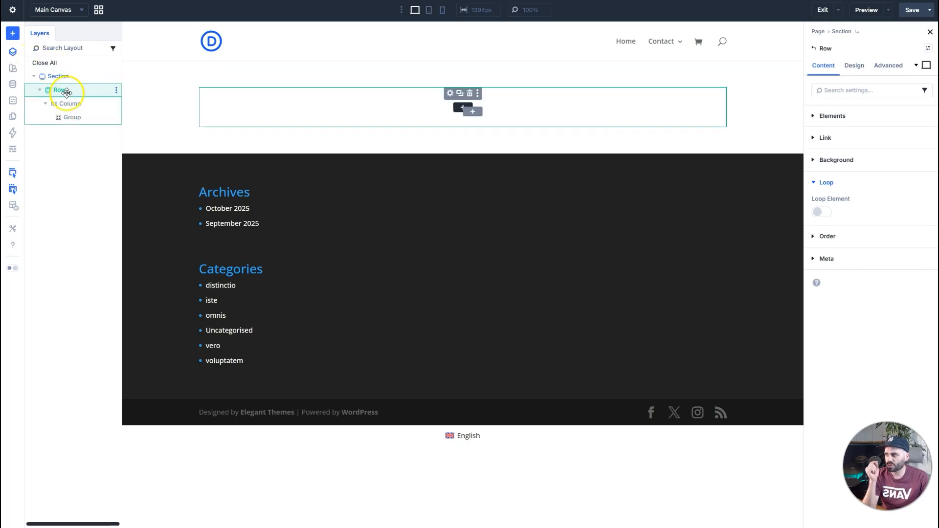
Enable Loop Element on the Group, keeping Post Type as the query type.
{"action": "left_click", "coordinate": [73, 118]}
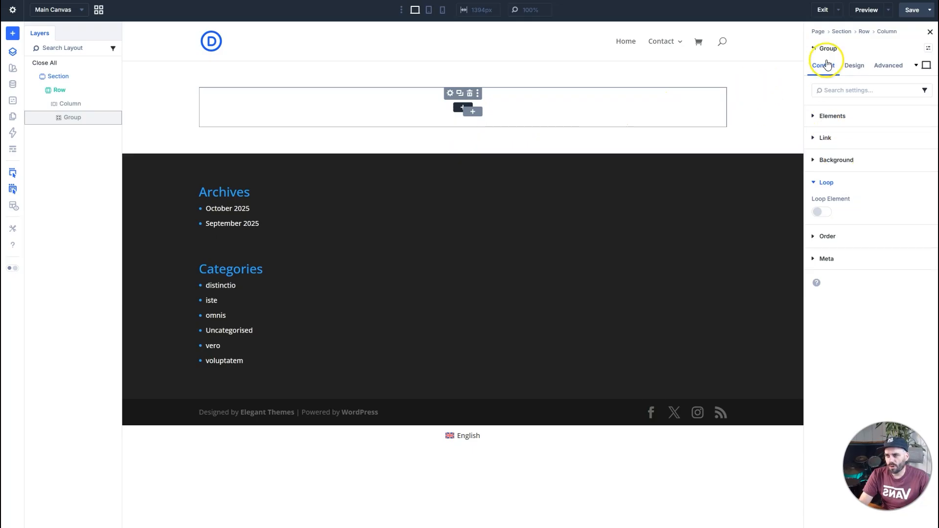
{"action": "left_click", "coordinate": [823, 212]}
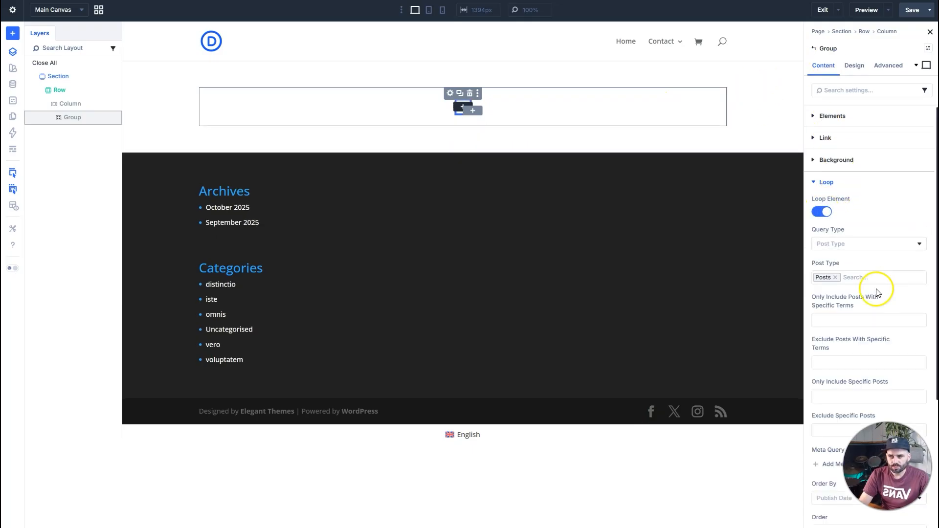
{"action": "scroll", "coordinate": [834, 266], "scroll_direction": "down", "scroll_amount": 1}
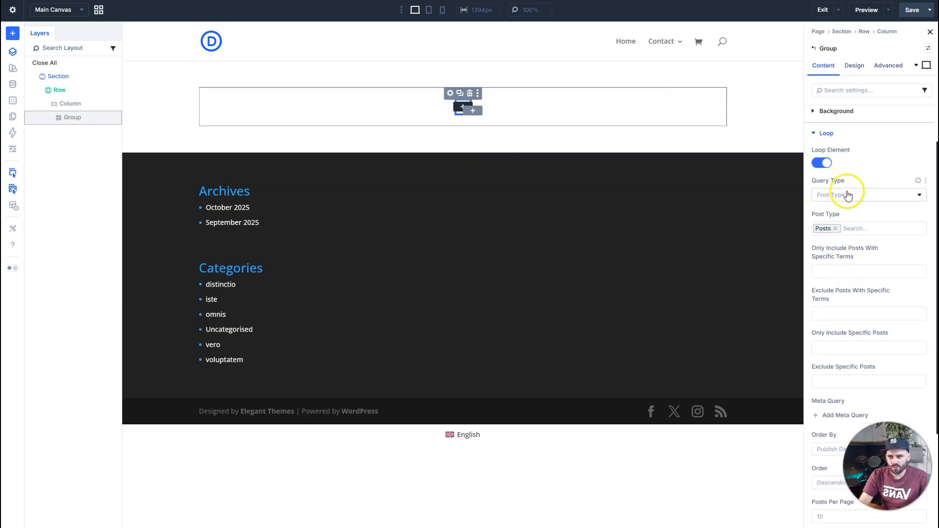
{"action": "left_click", "coordinate": [845, 195]}
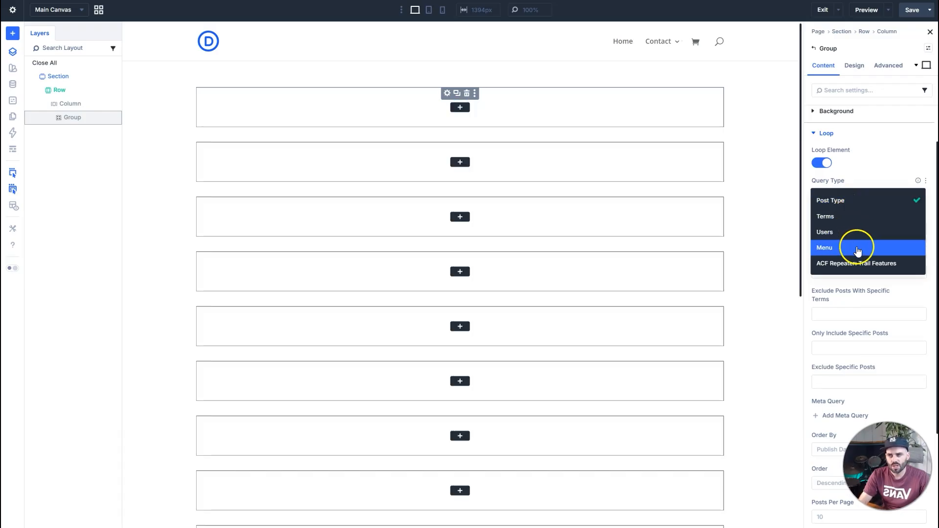
{"action": "left_click", "coordinate": [878, 163]}
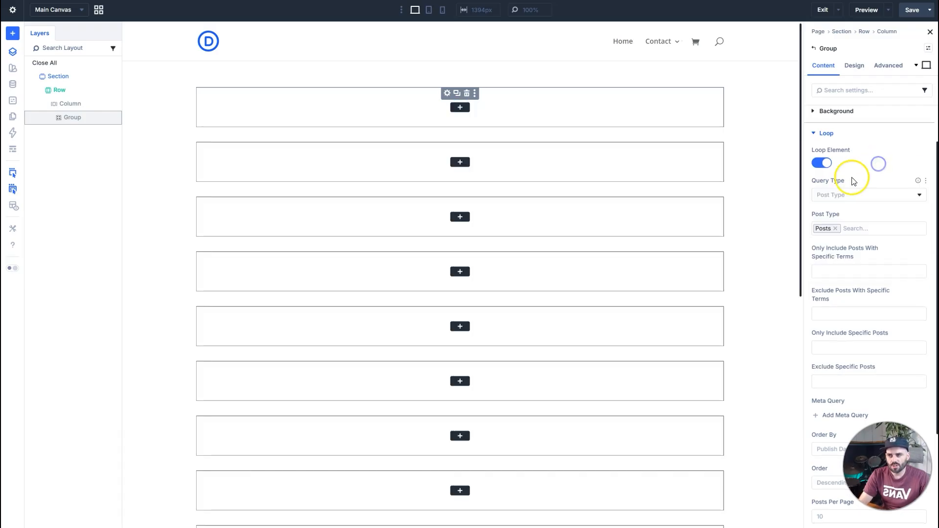
Replace Posts with Products as the post type of the Group's loop and review the remaining query options.
{"action": "left_click", "coordinate": [836, 229]}
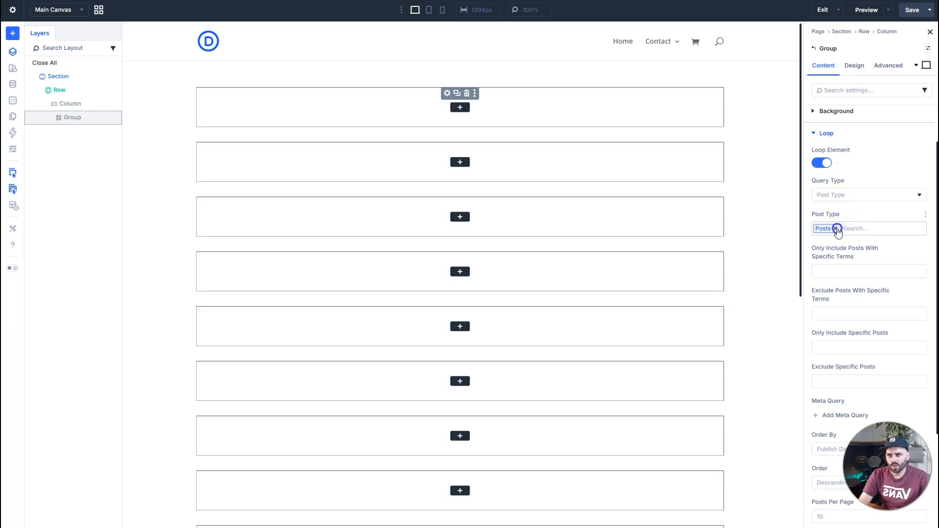
{"action": "scroll", "coordinate": [865, 299], "scroll_direction": "down", "scroll_amount": 1}
{"action": "left_click", "coordinate": [861, 318]}
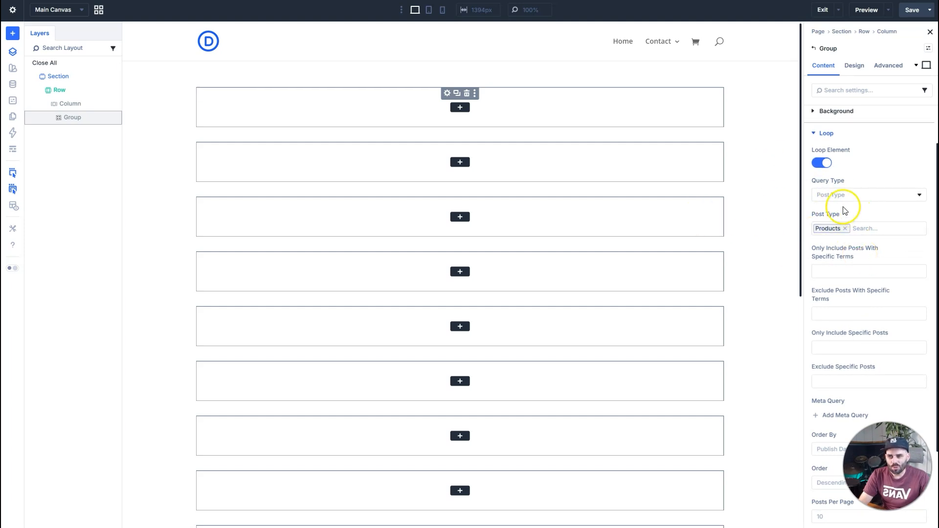
{"action": "scroll", "coordinate": [847, 234], "scroll_direction": "down", "scroll_amount": 4}
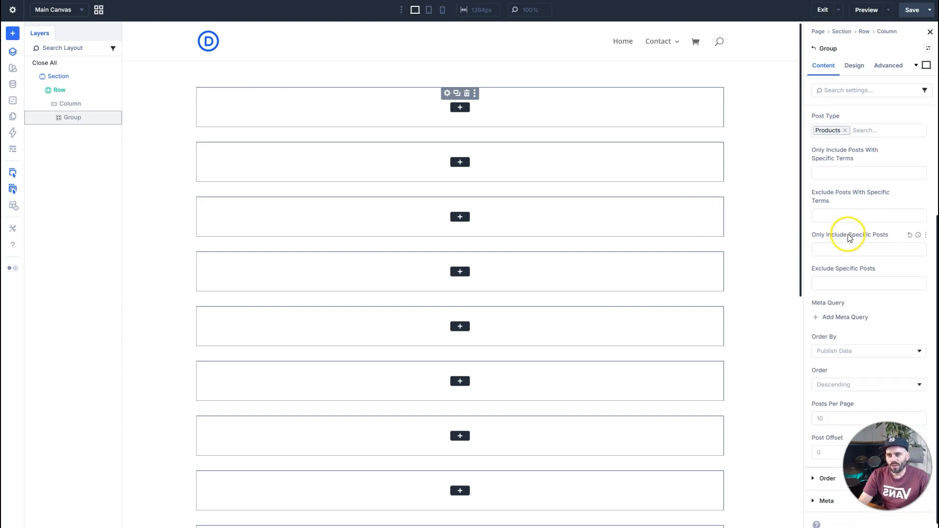
{"action": "scroll", "coordinate": [849, 236], "scroll_direction": "up", "scroll_amount": 6}
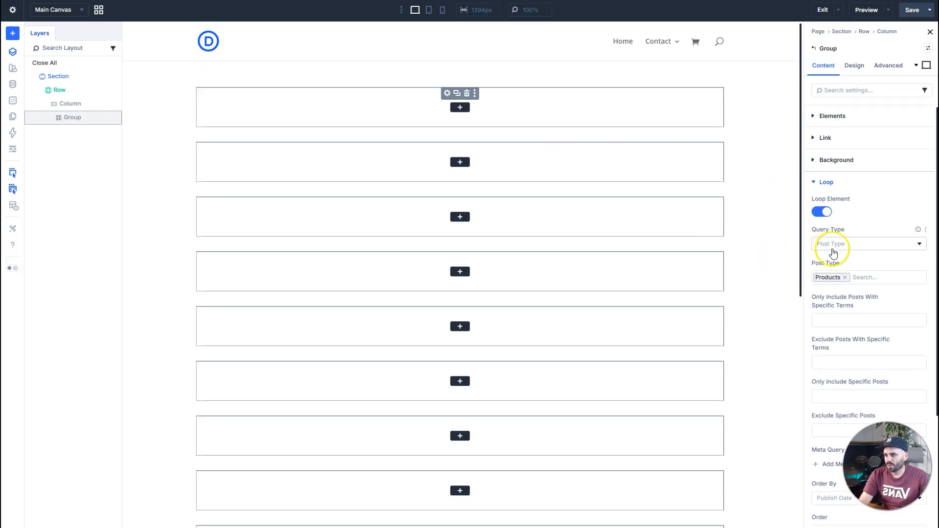
{"action": "scroll", "coordinate": [512, 153], "scroll_direction": "down", "scroll_amount": 5}
{"action": "scroll", "coordinate": [514, 162], "scroll_direction": "up", "scroll_amount": 5}
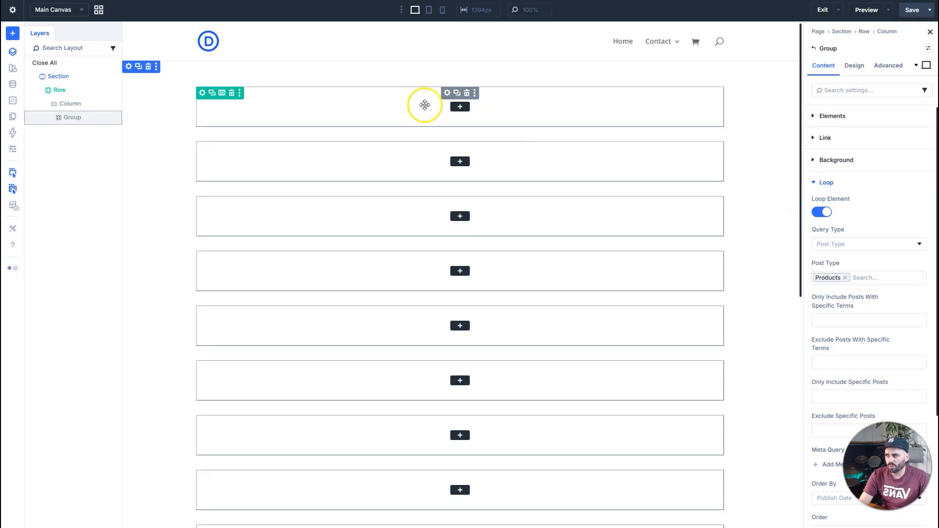
Insert a Text module inside the first looped Group.
{"action": "scroll", "coordinate": [461, 162], "scroll_direction": "down", "scroll_amount": 5}
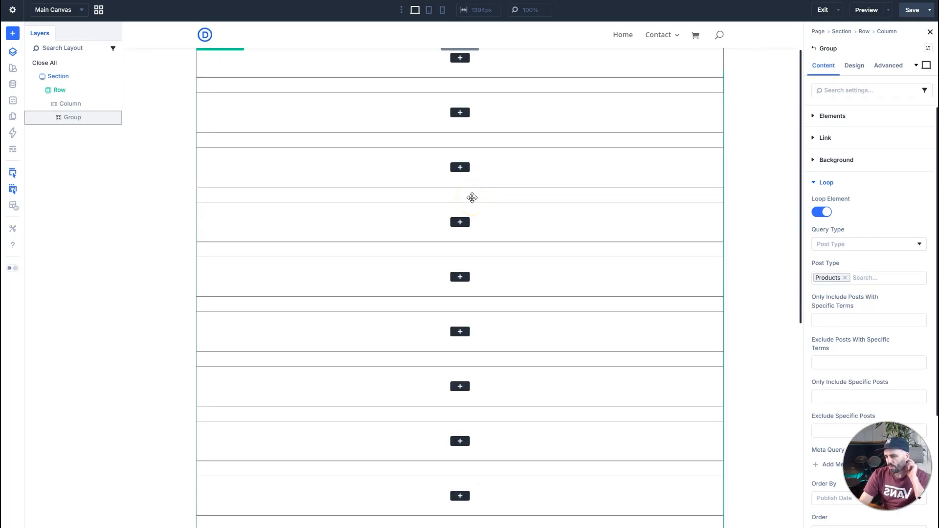
{"action": "scroll", "coordinate": [538, 88], "scroll_direction": "up", "scroll_amount": 2}
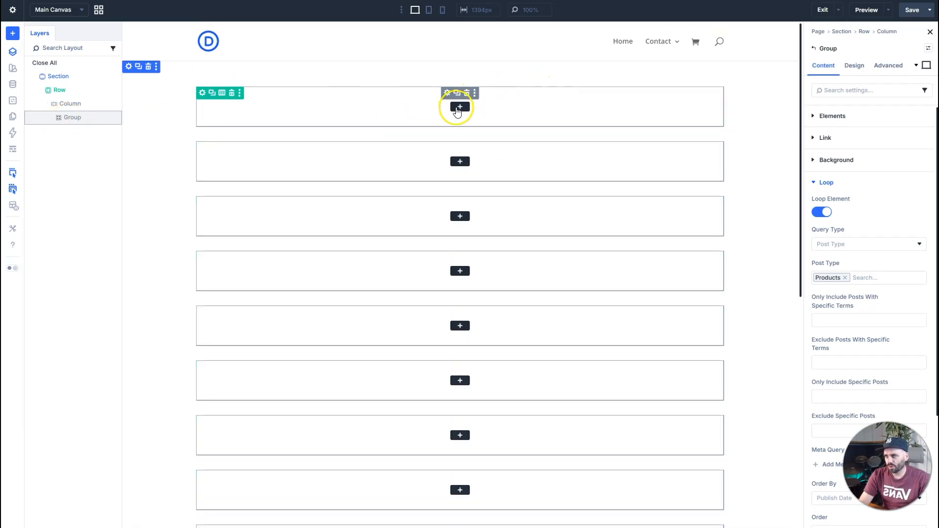
{"action": "left_click", "coordinate": [457, 106]}
{"action": "type", "text": "texc"}
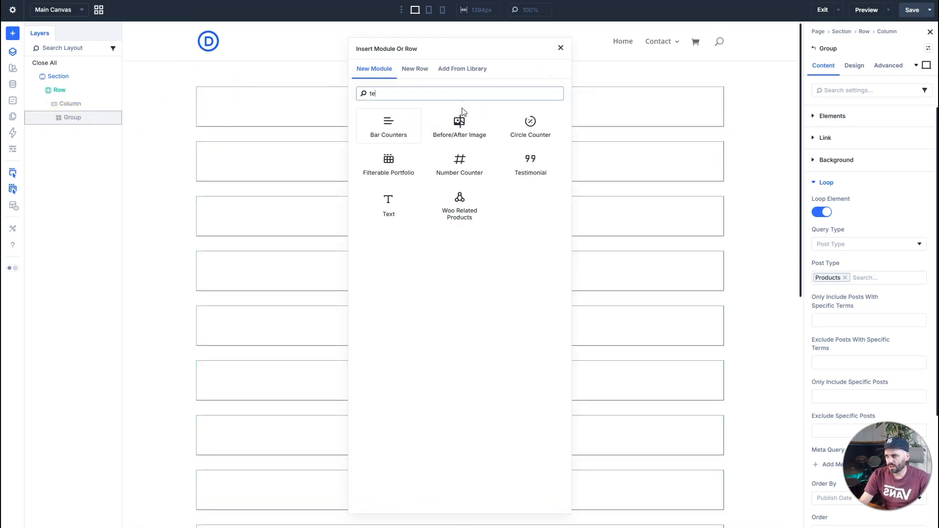
{"action": "left_click", "coordinate": [412, 119]}
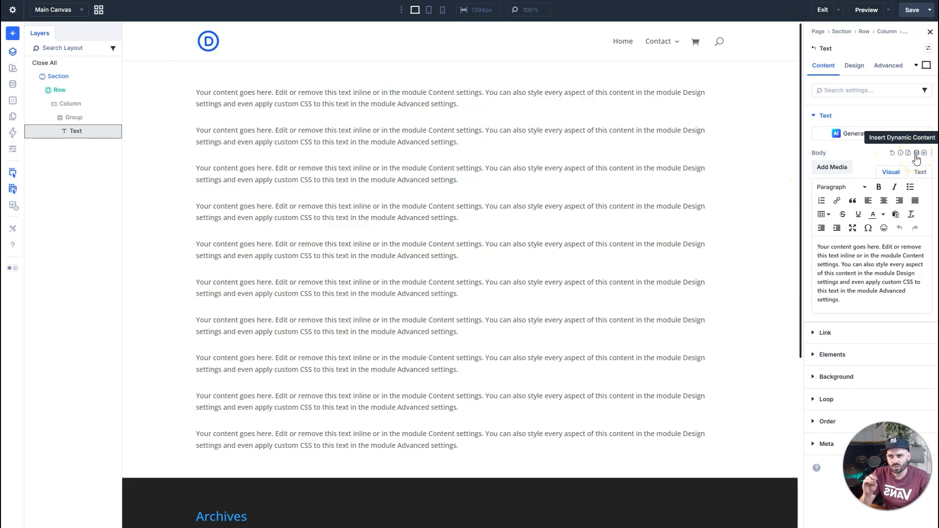
Fill the Text module's body with the Loop Product Title dynamic content.
{"action": "left_click", "coordinate": [916, 153]}
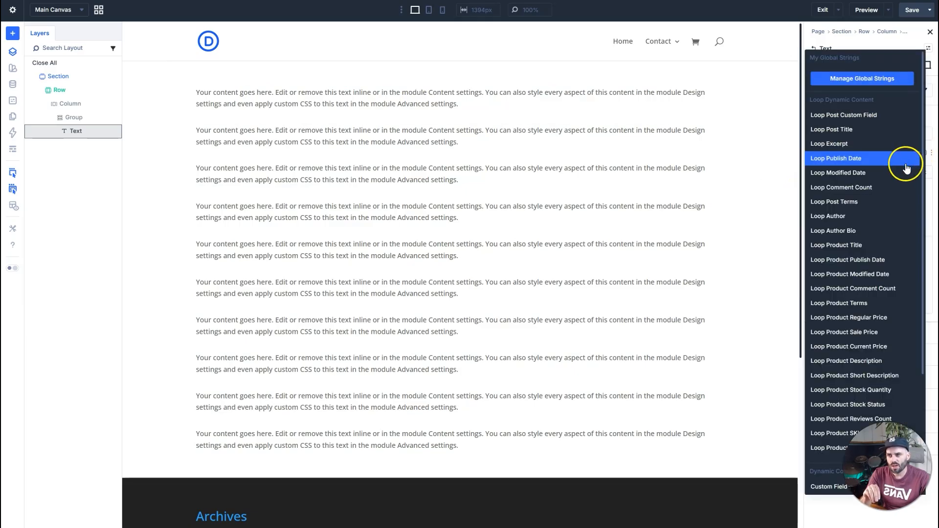
{"action": "left_click", "coordinate": [851, 249]}
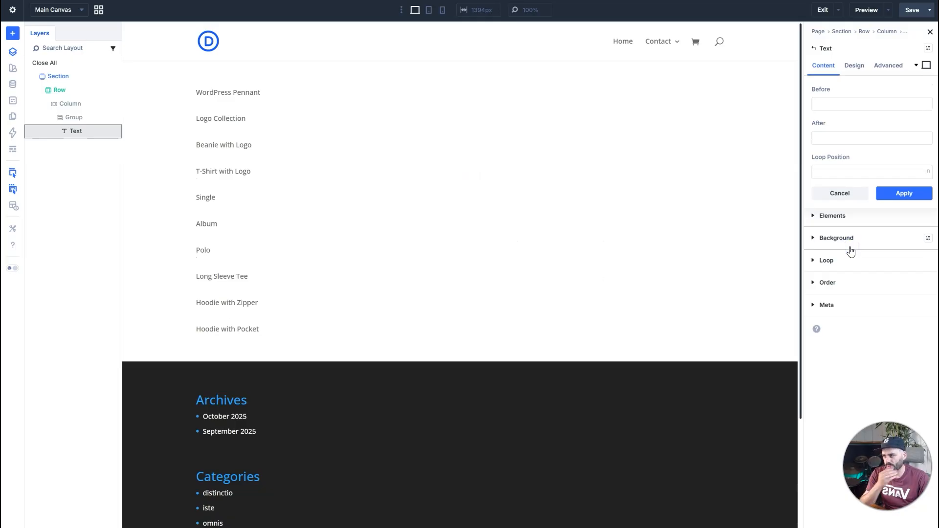
{"action": "left_click", "coordinate": [394, 230]}
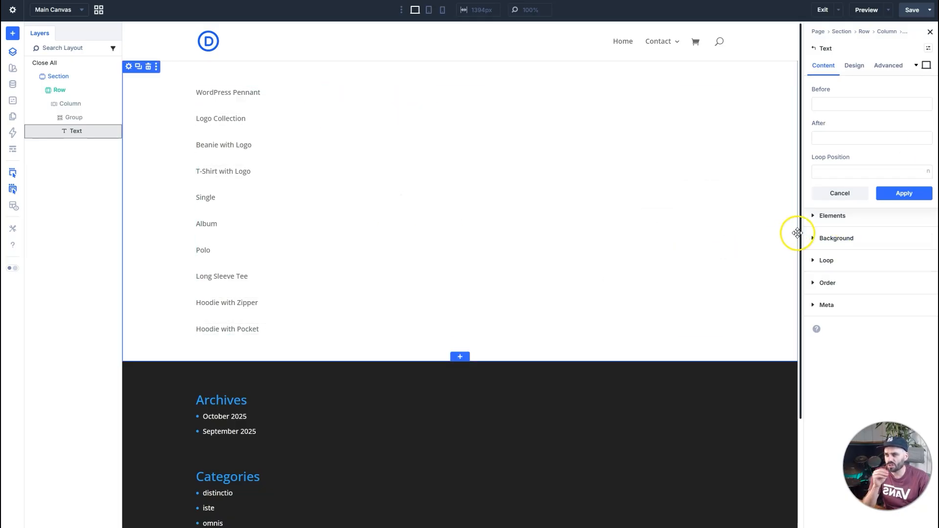
Style the product title text with a size of 18 px and a Bold font weight.
{"action": "left_click", "coordinate": [855, 66]}
{"action": "left_click", "coordinate": [857, 146]}
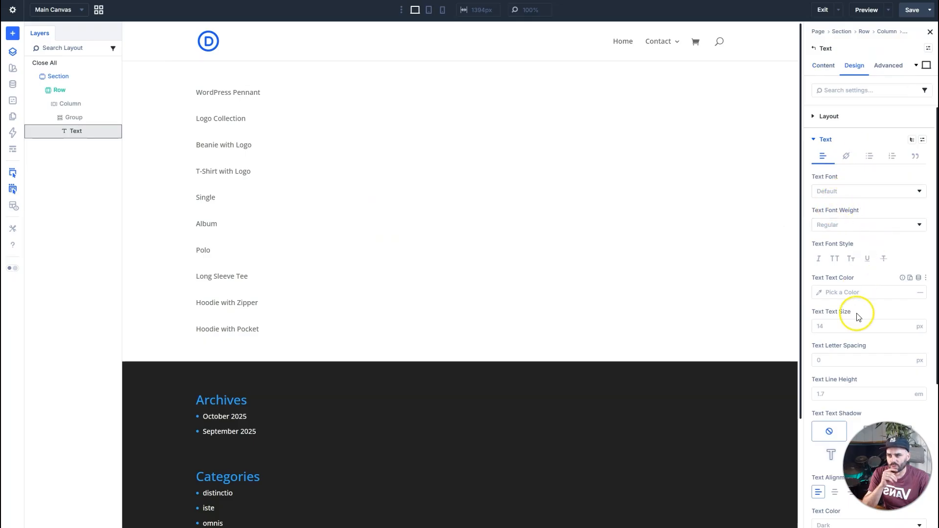
{"action": "left_click", "coordinate": [907, 325]}
{"action": "left_click", "coordinate": [907, 325]}
{"action": "left_click", "coordinate": [907, 325]}
{"action": "left_click", "coordinate": [908, 330]}
{"action": "left_click", "coordinate": [908, 330]}
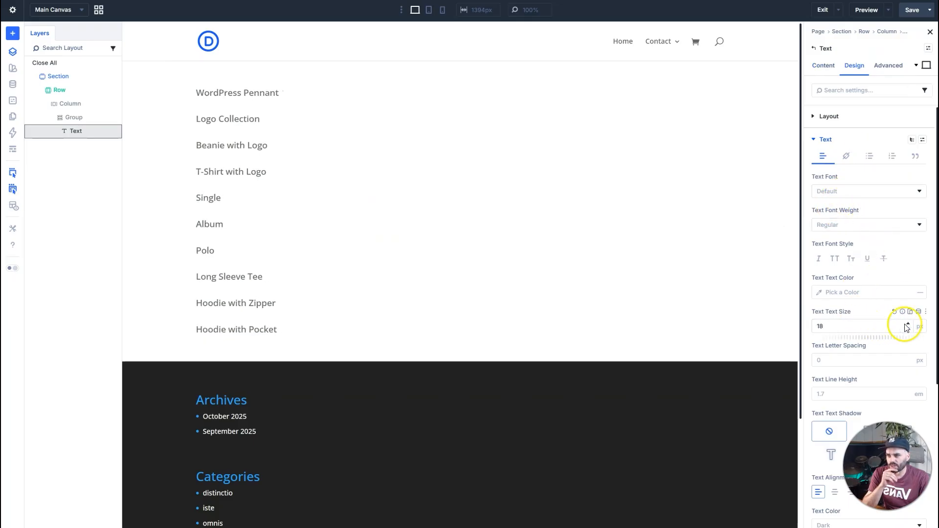
{"action": "left_click", "coordinate": [905, 225]}
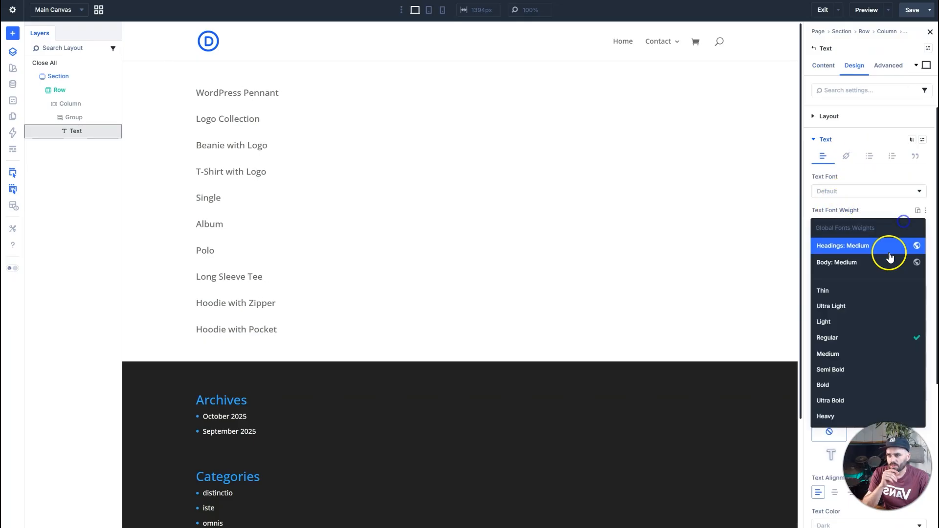
{"action": "left_click", "coordinate": [882, 386]}
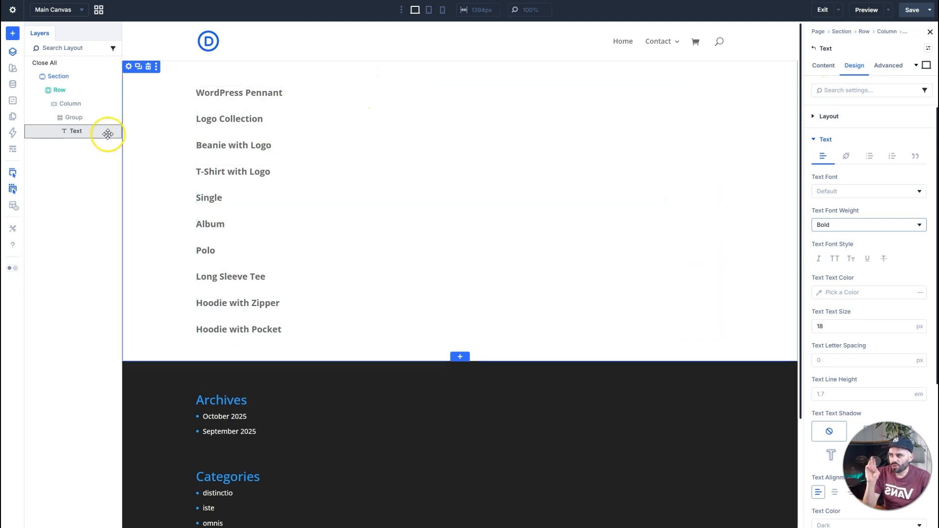
Change the parent Column's layout style to Grid and set its number of columns to 2.
{"action": "left_click", "coordinate": [814, 49]}
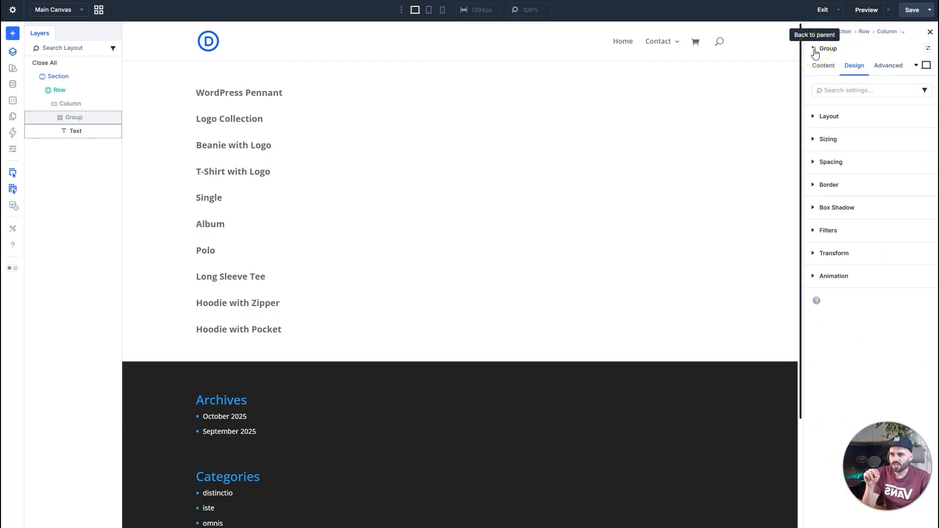
{"action": "left_click", "coordinate": [814, 51]}
{"action": "left_click", "coordinate": [861, 116]}
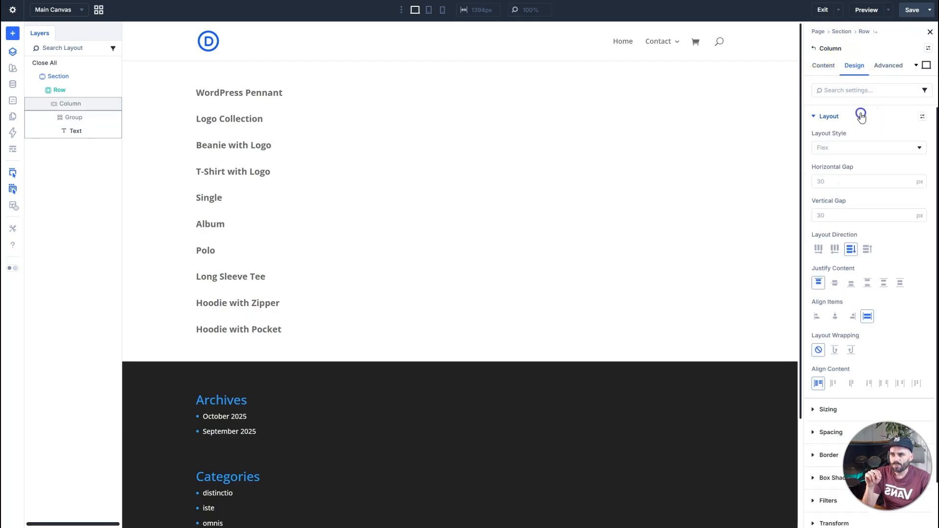
{"action": "left_click", "coordinate": [834, 148]}
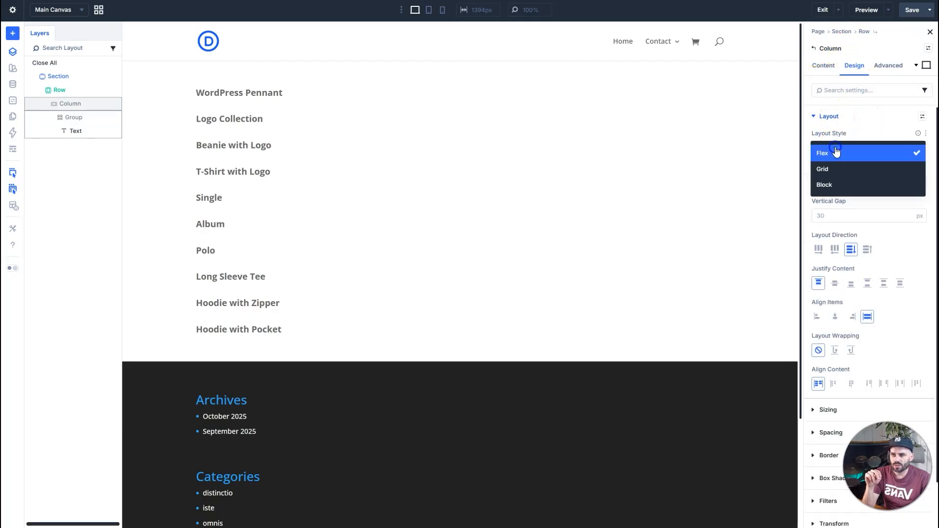
{"action": "left_click", "coordinate": [841, 172]}
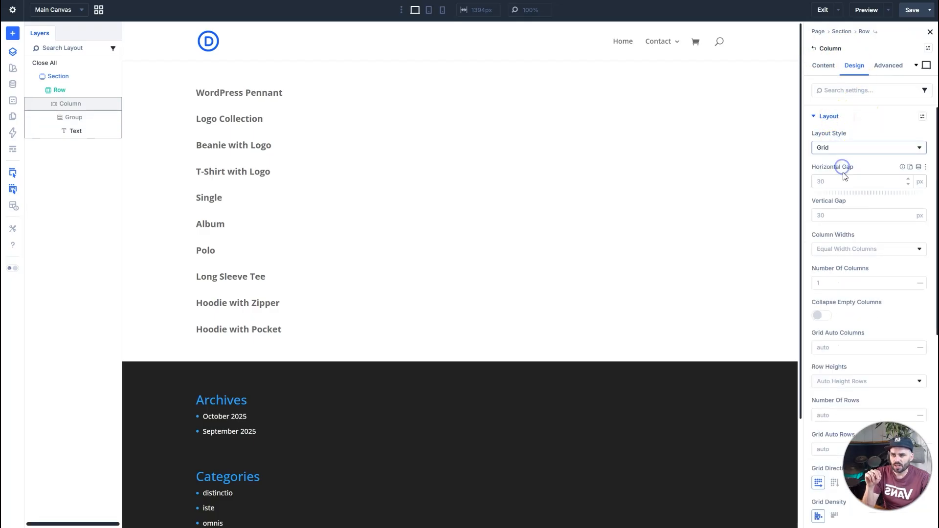
{"action": "left_click", "coordinate": [910, 281]}
{"action": "left_click", "coordinate": [910, 281]}
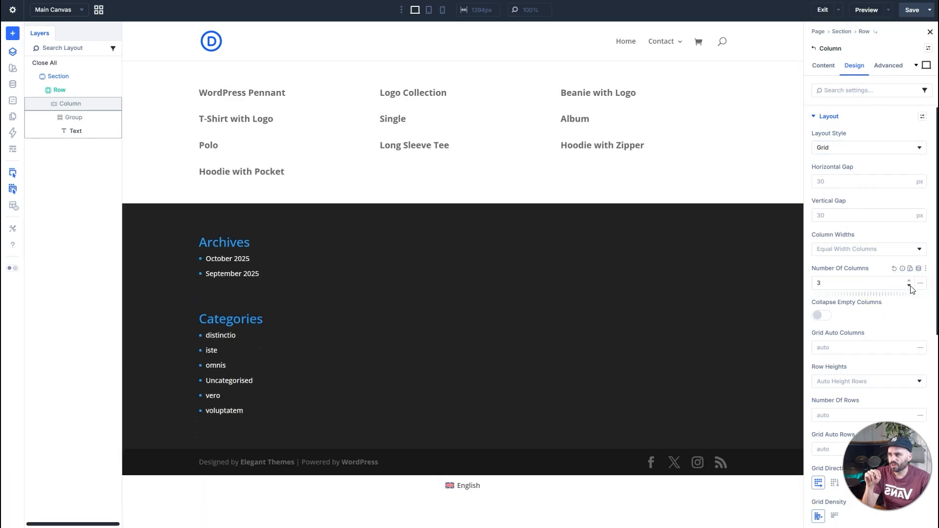
{"action": "left_click", "coordinate": [910, 287]}
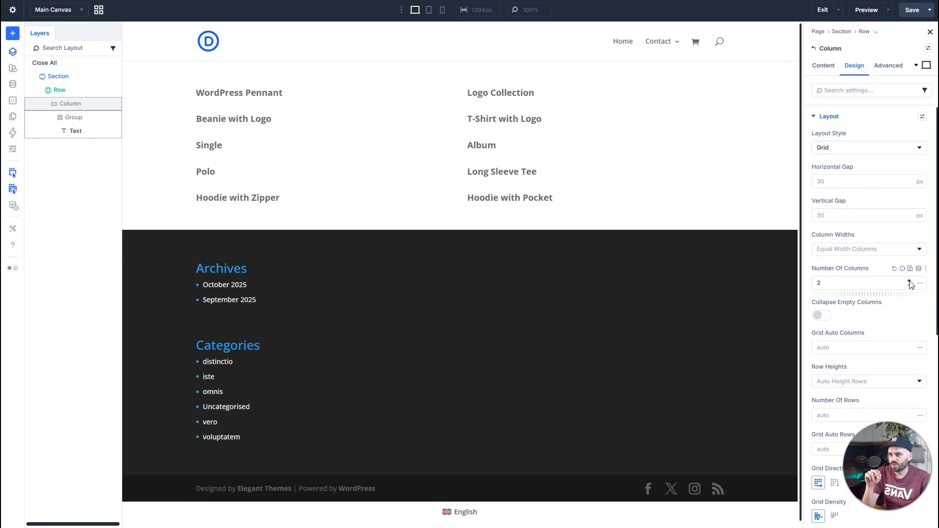
Insert an Image module below the product title inside the looped Group.
{"action": "left_click", "coordinate": [83, 119]}
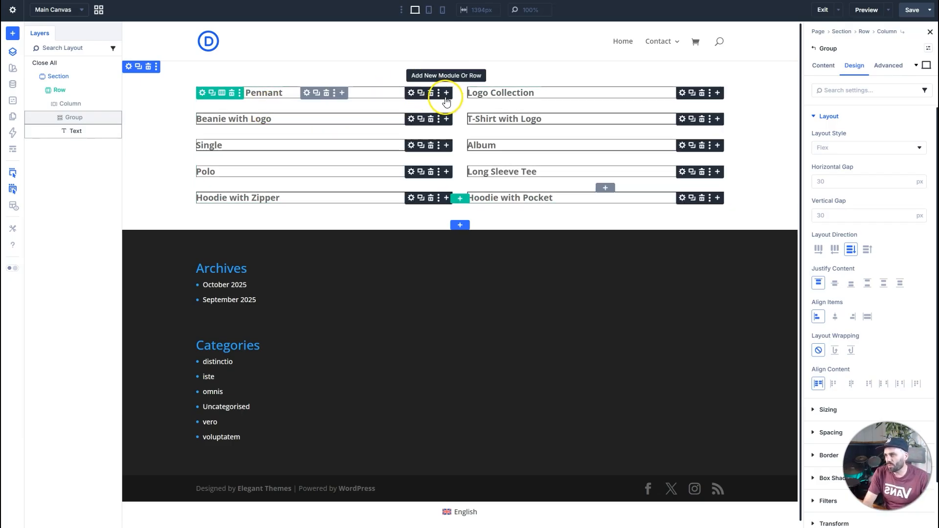
{"action": "left_click", "coordinate": [446, 93]}
{"action": "left_click", "coordinate": [445, 93]}
{"action": "type", "text": "uma"}
{"action": "key", "text": "BackSpace"}
{"action": "key", "text": "BackSpace"}
{"action": "key", "text": "BackSpace"}
{"action": "type", "text": "im"}
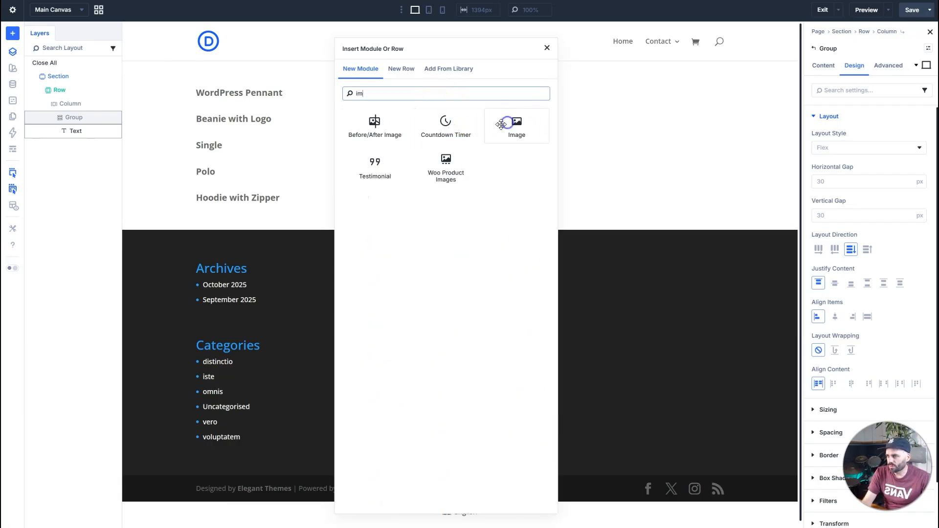
{"action": "left_click", "coordinate": [501, 125]}
Try filling the Image module with the Loop Featured Image dynamic content at Large (1024×1024), and clear it again.
{"action": "left_click", "coordinate": [917, 133]}
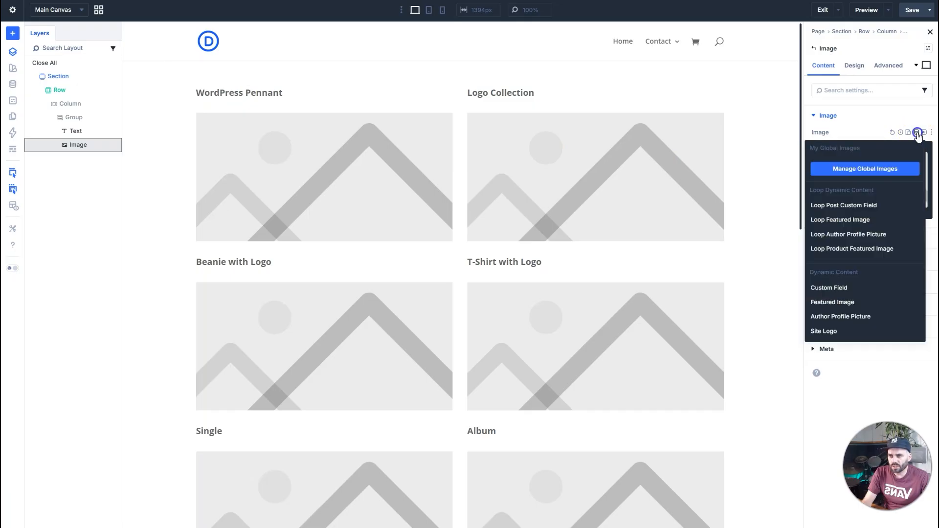
{"action": "left_click", "coordinate": [889, 220]}
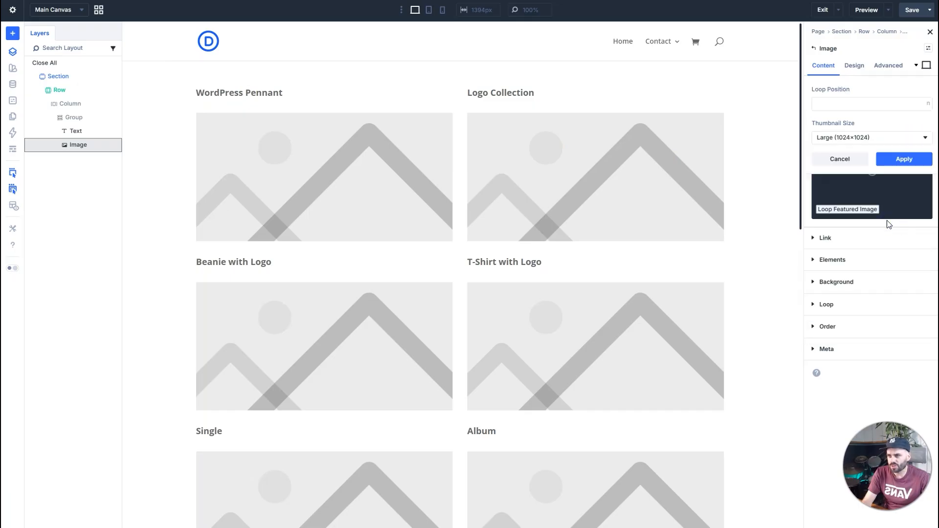
{"action": "left_click", "coordinate": [907, 158]}
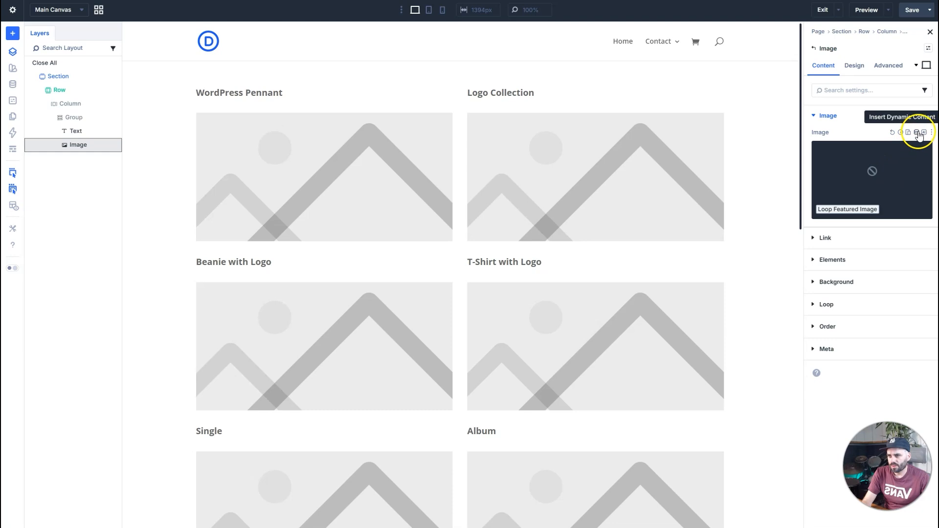
{"action": "left_click", "coordinate": [920, 151]}
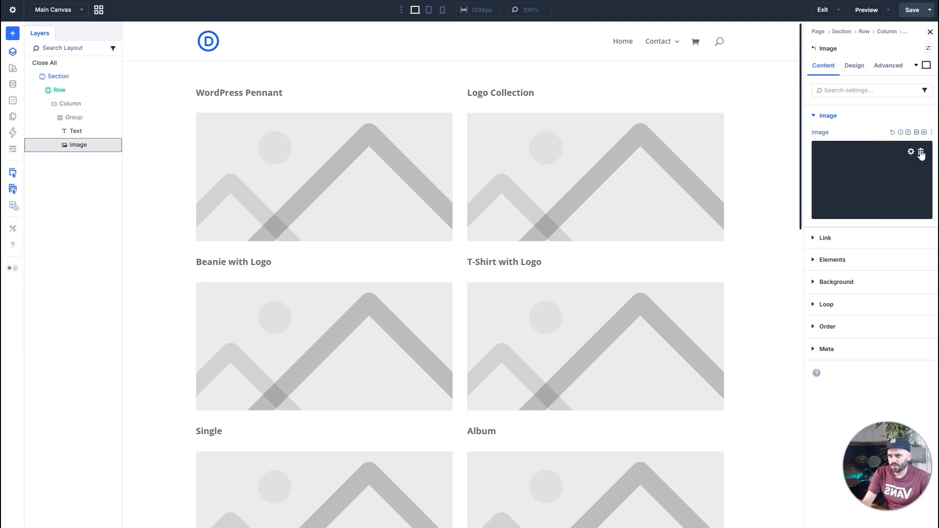
Try the Loop Featured Image dynamic content with the Medium (300×300) thumbnail size, and remove it from the Image module.
{"action": "left_click", "coordinate": [916, 133]}
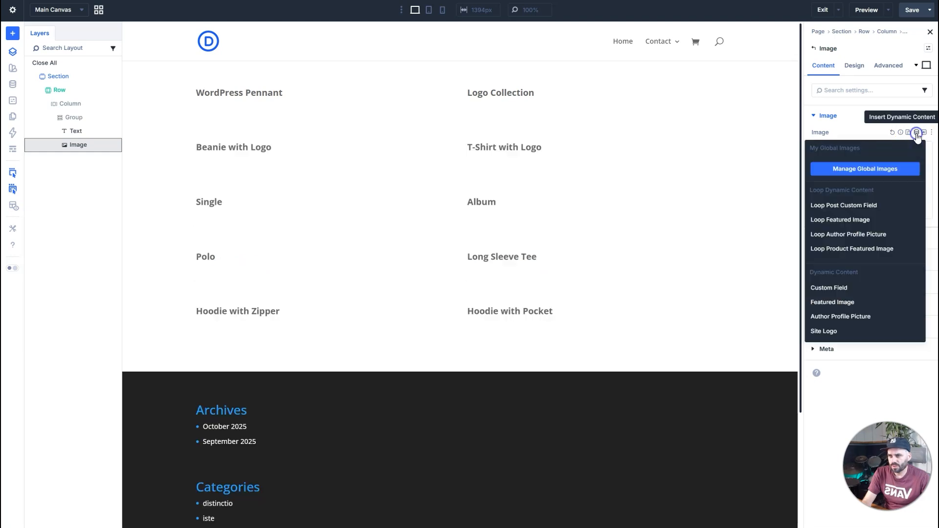
{"action": "left_click", "coordinate": [880, 221]}
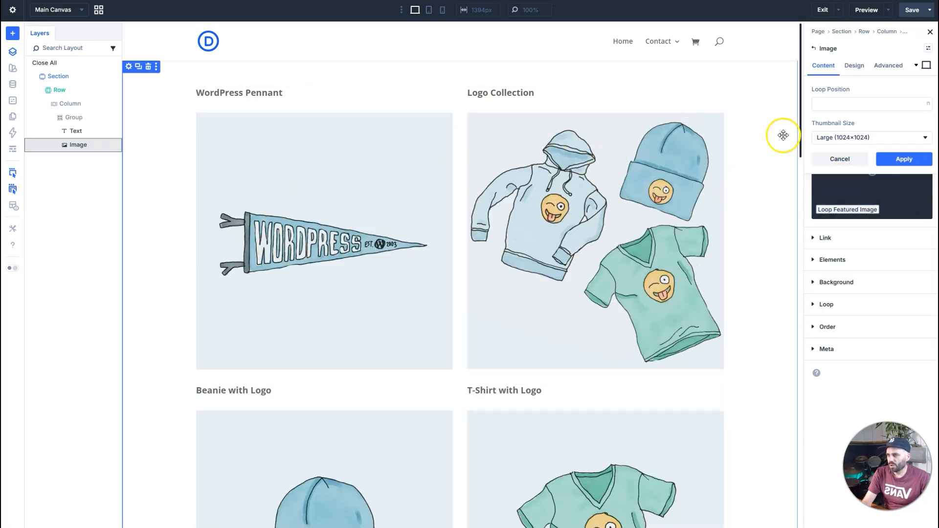
{"action": "left_click", "coordinate": [843, 139]}
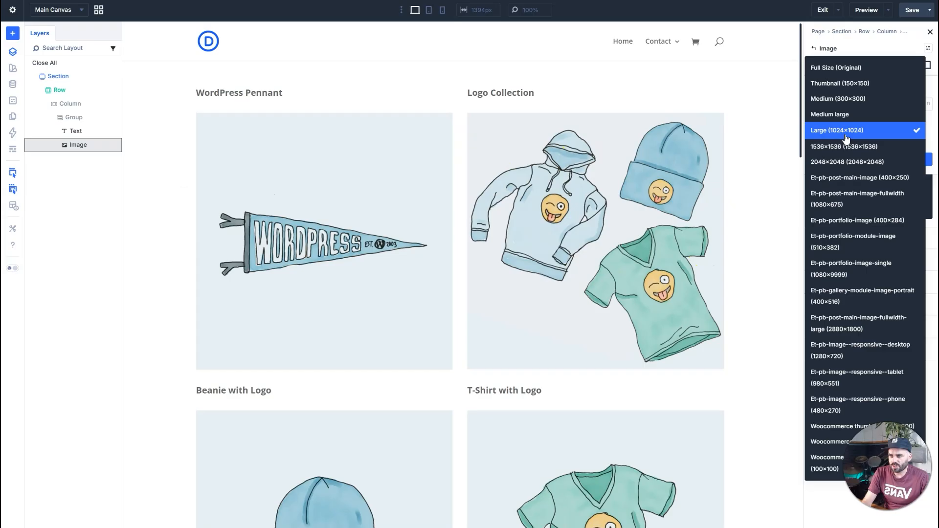
{"action": "left_click", "coordinate": [858, 99]}
{"action": "left_click", "coordinate": [904, 158]}
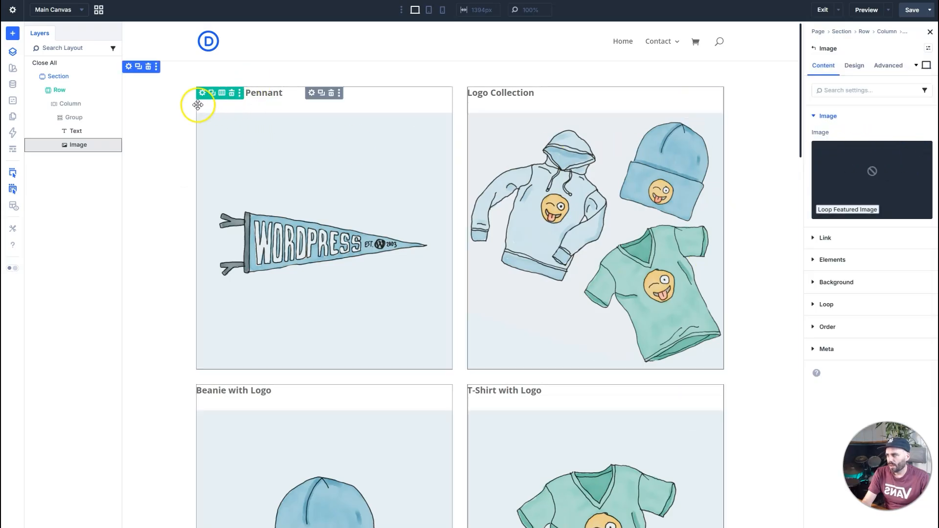
{"action": "left_click", "coordinate": [920, 153]}
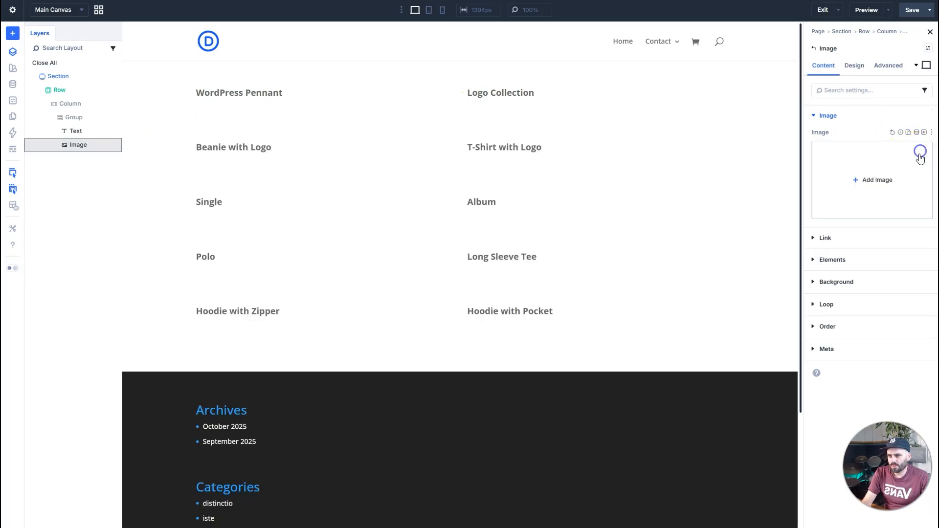
Fill the empty Image module with the Loop Featured Image dynamic content, keeping the Large (1024×1024) thumbnail size.
{"action": "left_click", "coordinate": [894, 174]}
{"action": "left_click", "coordinate": [913, 26]}
{"action": "left_click", "coordinate": [903, 133]}
{"action": "left_click", "coordinate": [917, 133]}
{"action": "left_click", "coordinate": [856, 219]}
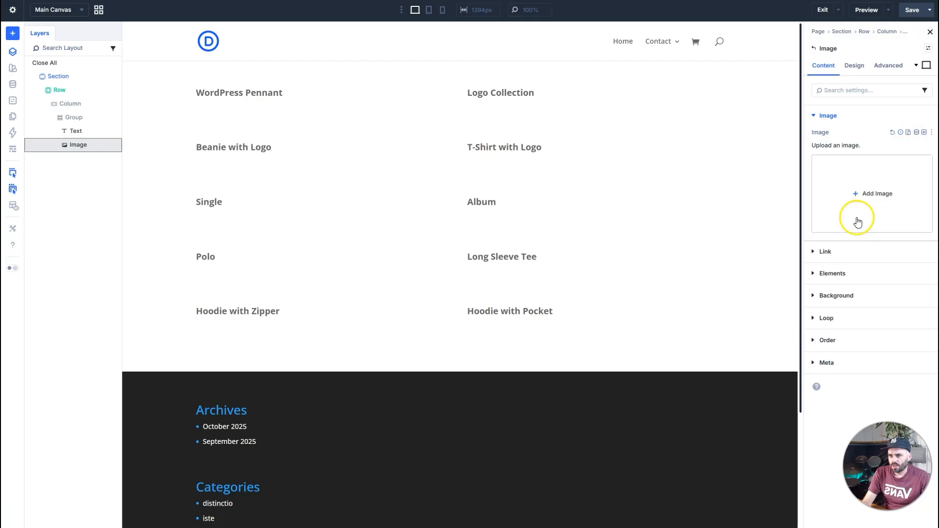
{"action": "left_click", "coordinate": [866, 139]}
{"action": "left_click", "coordinate": [761, 143]}
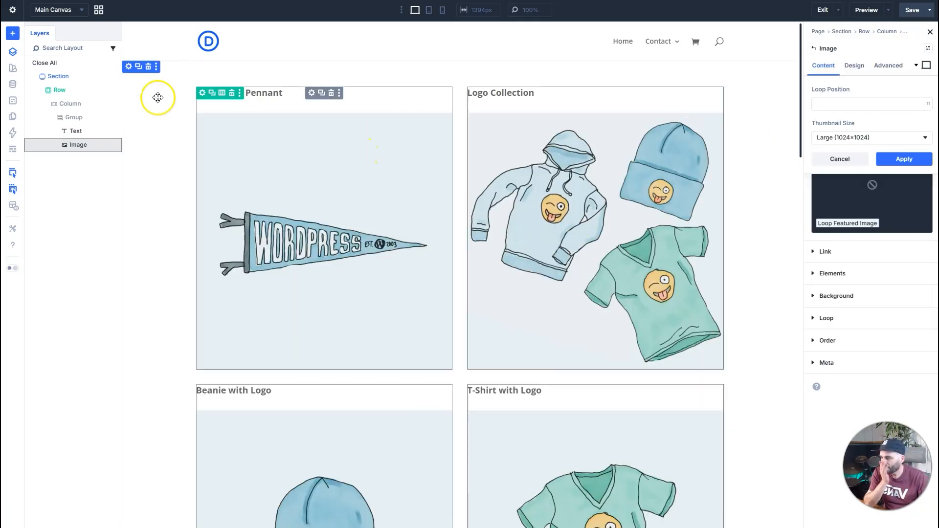
Give the looped Group the box shadow preset with a 2 px vertical position and 18 px blur strength.
{"action": "scroll", "coordinate": [661, 243], "scroll_direction": "down", "scroll_amount": 10}
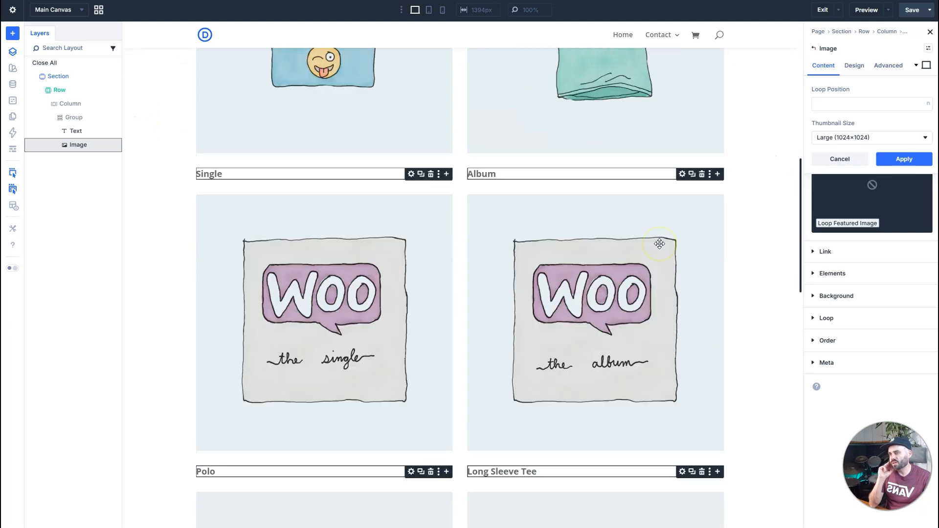
{"action": "scroll", "coordinate": [660, 243], "scroll_direction": "up", "scroll_amount": 15}
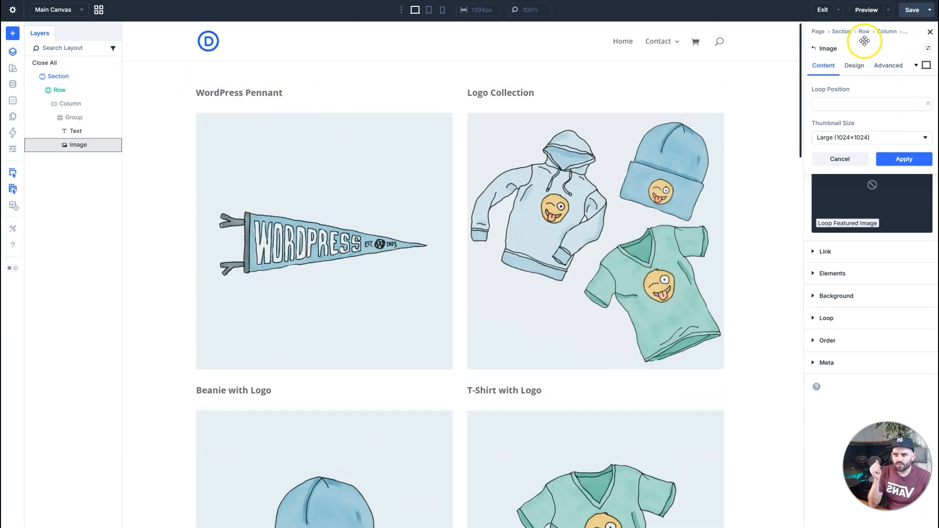
{"action": "left_click", "coordinate": [816, 49]}
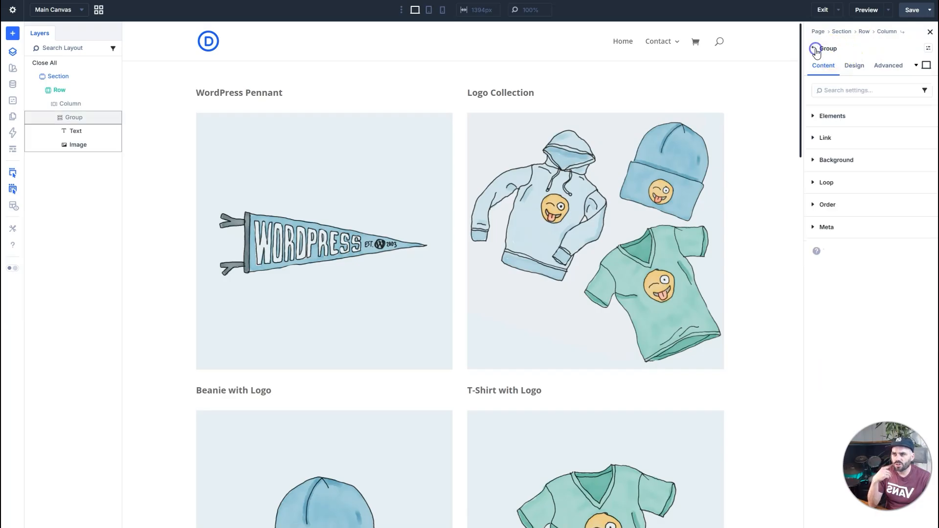
{"action": "left_click", "coordinate": [844, 183]}
{"action": "left_click", "coordinate": [858, 68]}
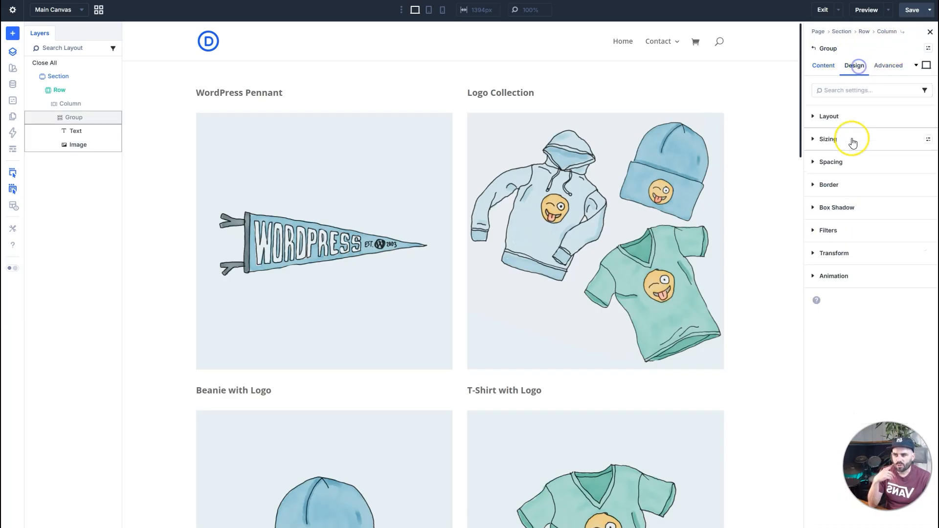
{"action": "left_click", "coordinate": [866, 209]}
{"action": "left_click", "coordinate": [855, 243]}
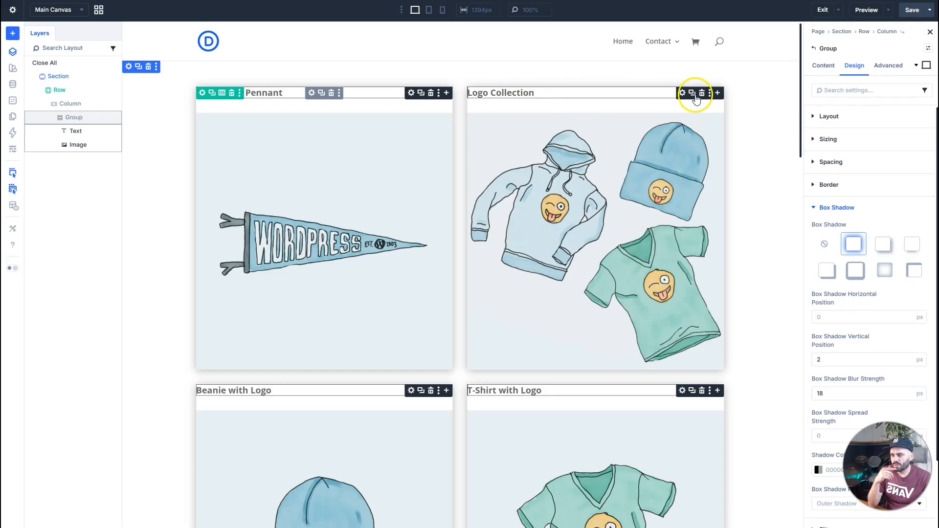
Set the product title Text module's padding to 20 px on all four sides.
{"action": "left_click", "coordinate": [683, 94]}
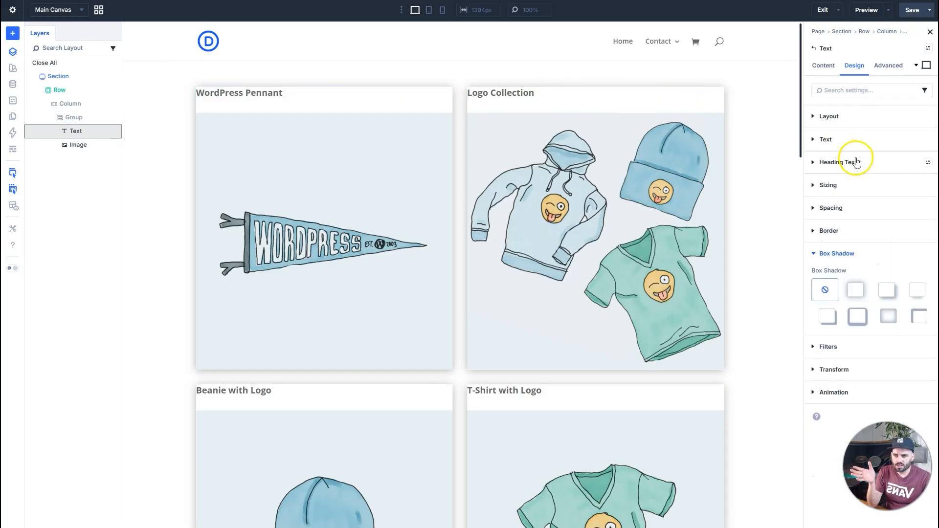
{"action": "left_click", "coordinate": [841, 208]}
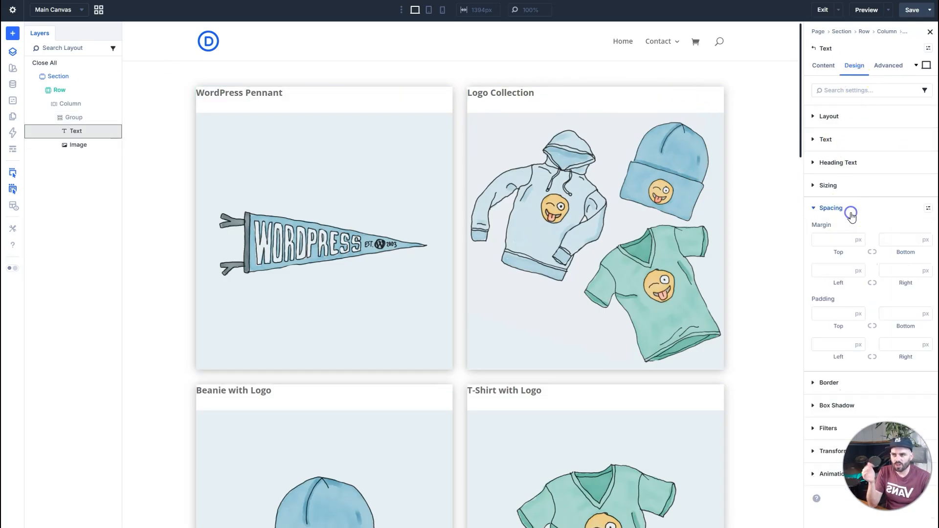
{"action": "left_click", "coordinate": [832, 312]}
{"action": "type", "text": "20"}
{"action": "left_click", "coordinate": [832, 341]}
{"action": "type", "text": "20"}
{"action": "left_click", "coordinate": [885, 313]}
{"action": "type", "text": "20"}
{"action": "left_click", "coordinate": [896, 348]}
{"action": "type", "text": "20"}
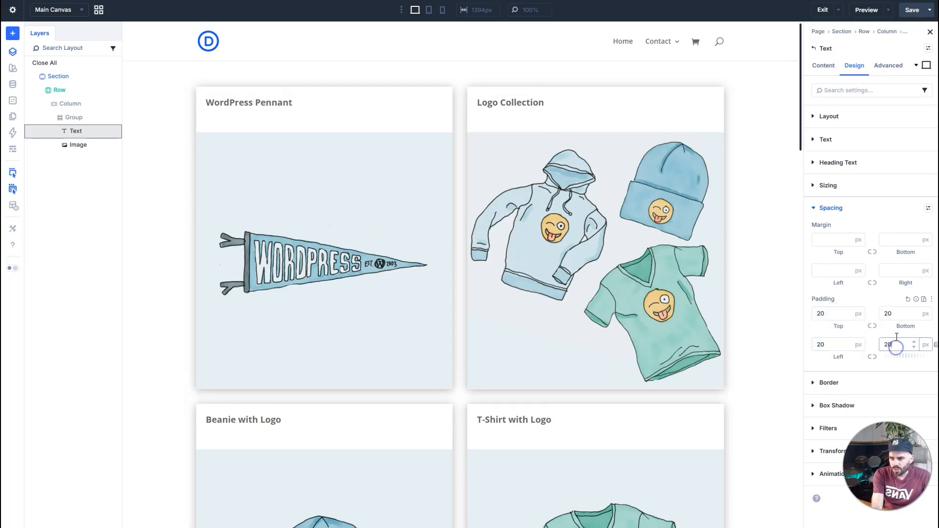
{"action": "left_click", "coordinate": [749, 89]}
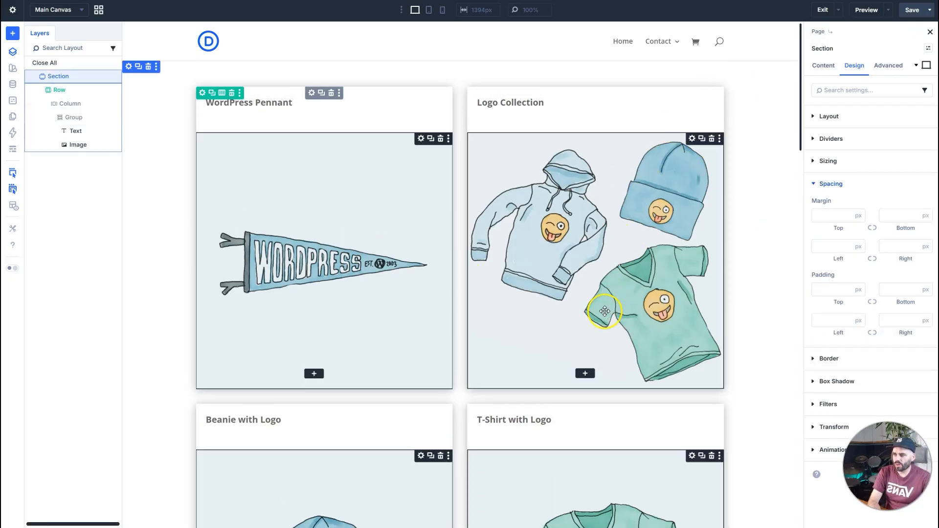
Insert a second Text module between the title and the image, filled with the Loop Product Current Price dynamic content.
{"action": "left_click", "coordinate": [599, 111]}
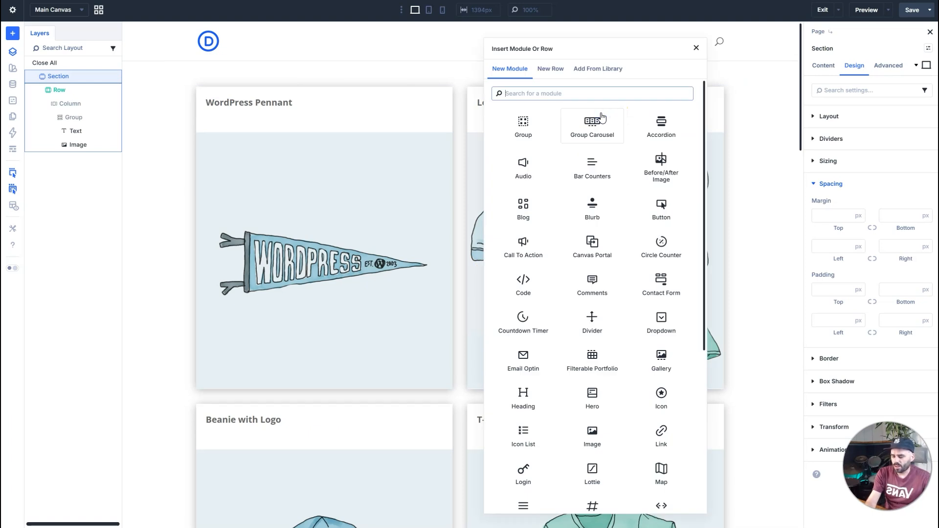
{"action": "type", "text": "text"}
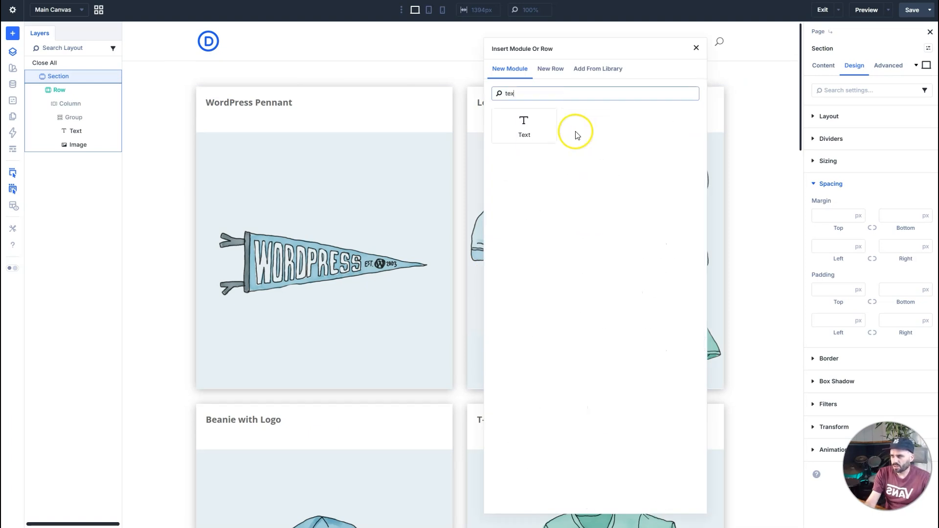
{"action": "left_click", "coordinate": [523, 127]}
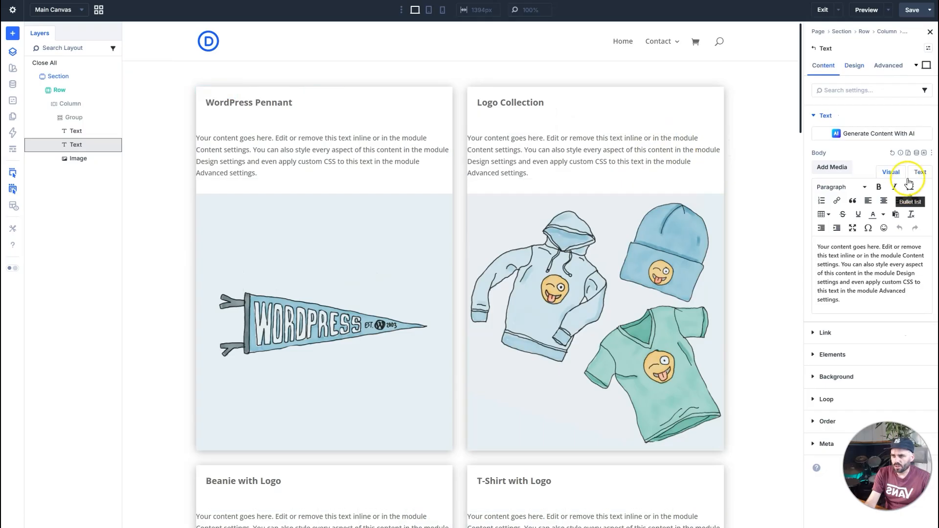
{"action": "left_click", "coordinate": [922, 151]}
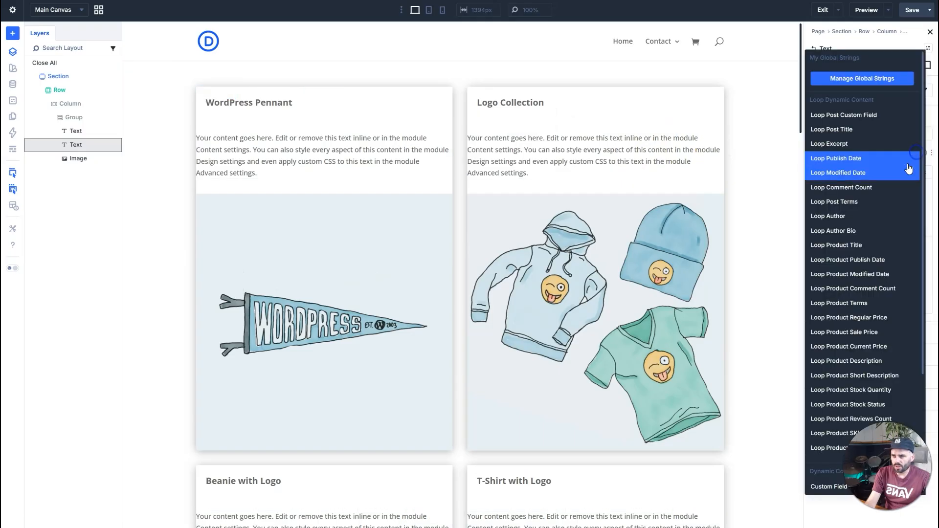
{"action": "left_click", "coordinate": [893, 346]}
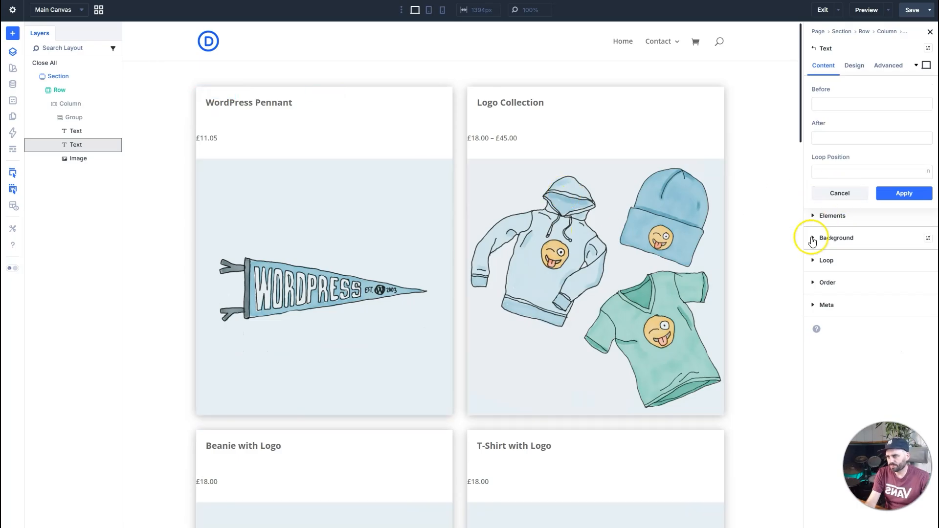
{"action": "left_click", "coordinate": [765, 185]}
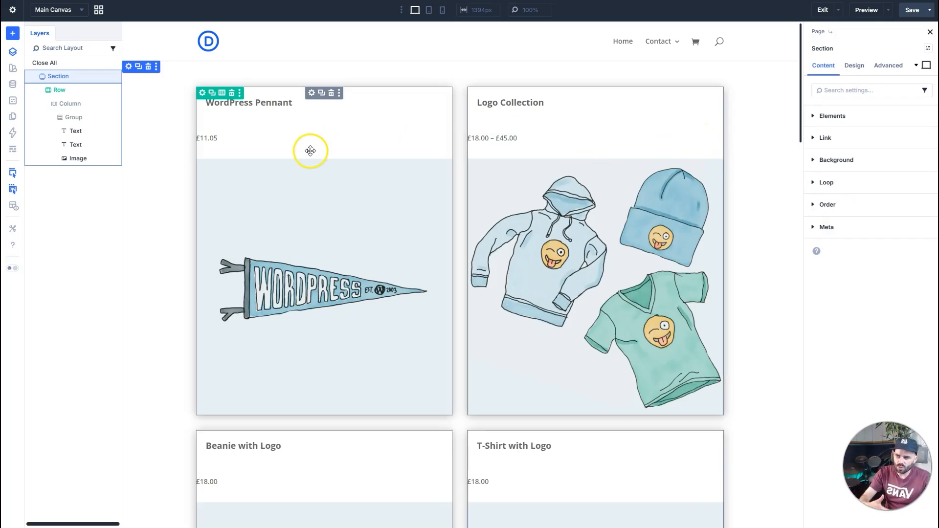
Save the shop page.
{"action": "scroll", "coordinate": [405, 142], "scroll_direction": "down", "scroll_amount": 3}
{"action": "scroll", "coordinate": [410, 142], "scroll_direction": "up", "scroll_amount": 3}
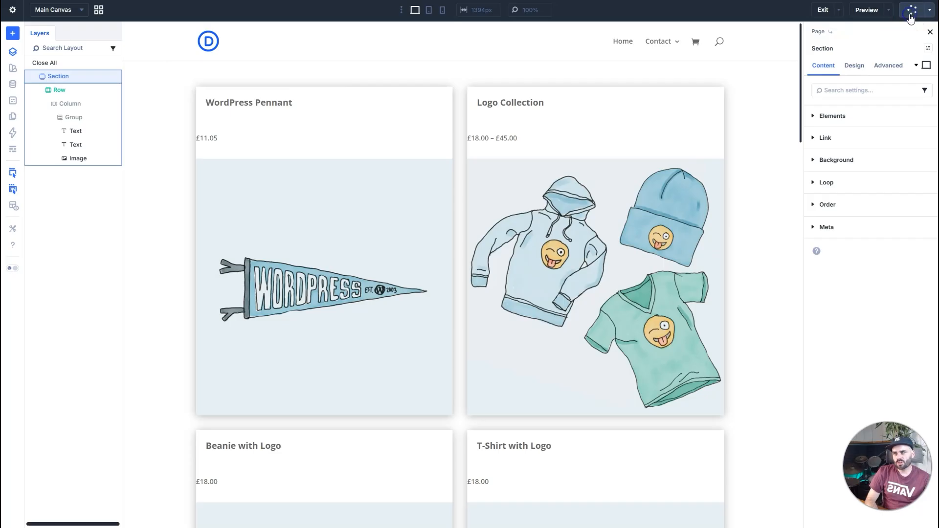
{"action": "left_click", "coordinate": [929, 10]}
{"action": "left_click", "coordinate": [912, 48]}
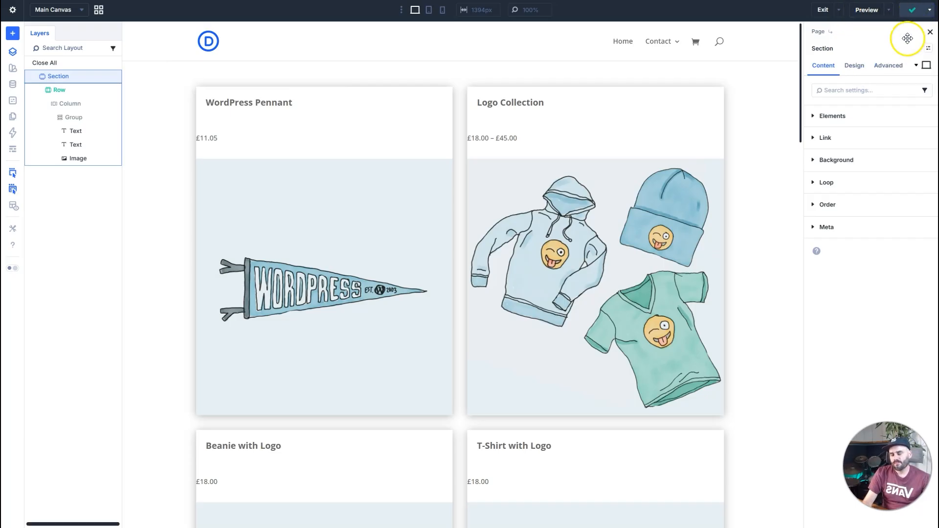
{"action": "left_click", "coordinate": [930, 11]}
{"action": "left_click", "coordinate": [913, 47]}
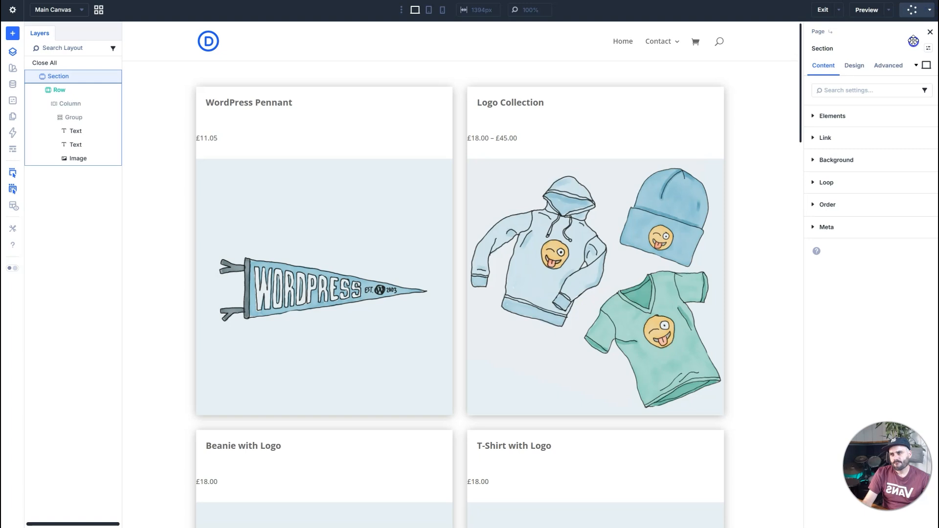
View the published page on the front end and examine the looped product cards in the grid.
{"action": "left_click", "coordinate": [839, 10]}
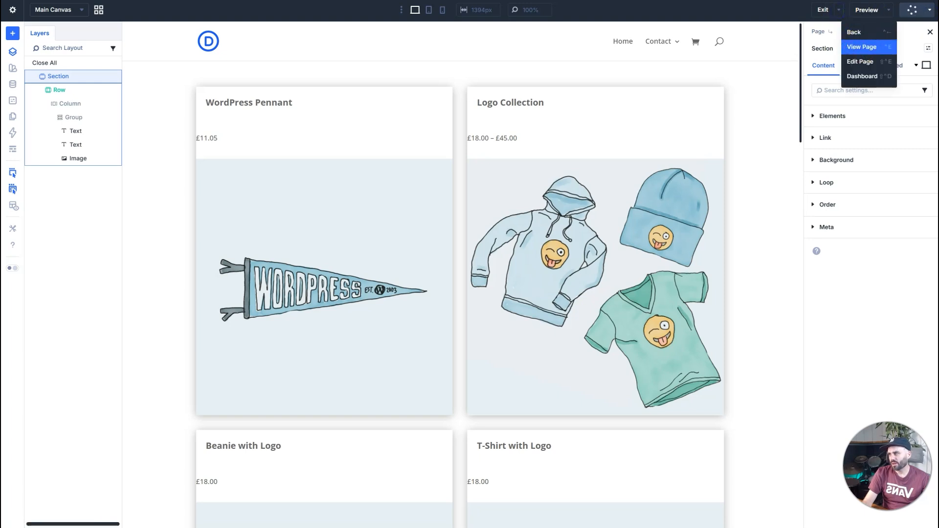
{"action": "left_click", "coordinate": [861, 47]}
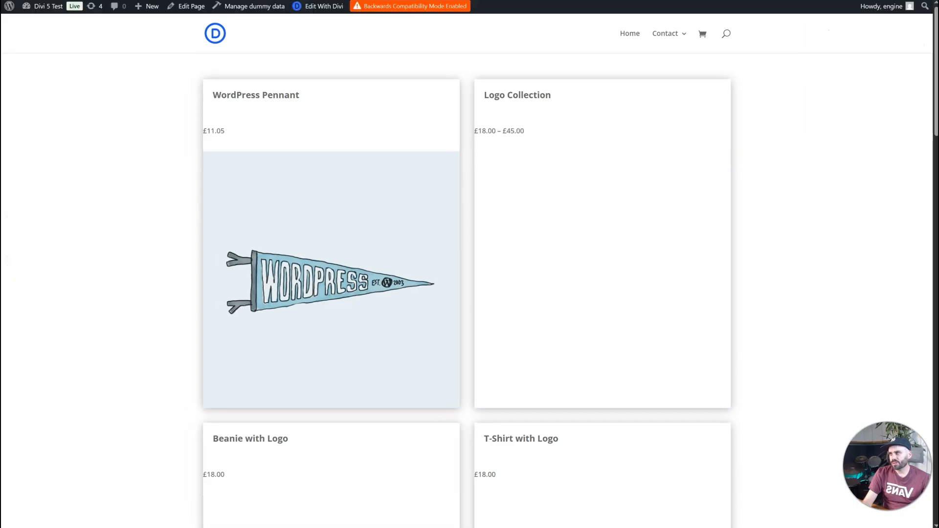
{"action": "scroll", "coordinate": [497, 120], "scroll_direction": "down", "scroll_amount": 2}
{"action": "scroll", "coordinate": [540, 125], "scroll_direction": "down", "scroll_amount": 10}
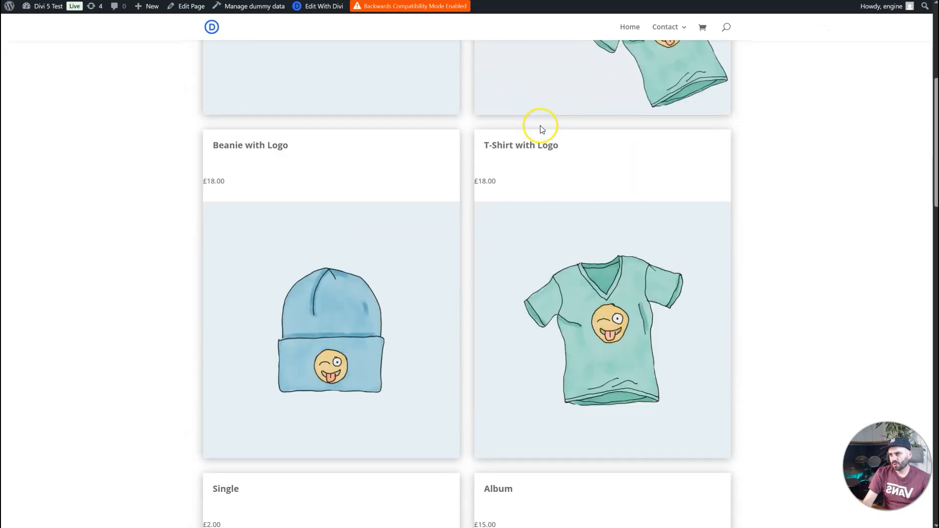
{"action": "scroll", "coordinate": [541, 126], "scroll_direction": "up", "scroll_amount": 10}
{"action": "scroll", "coordinate": [541, 128], "scroll_direction": "up", "scroll_amount": 2}
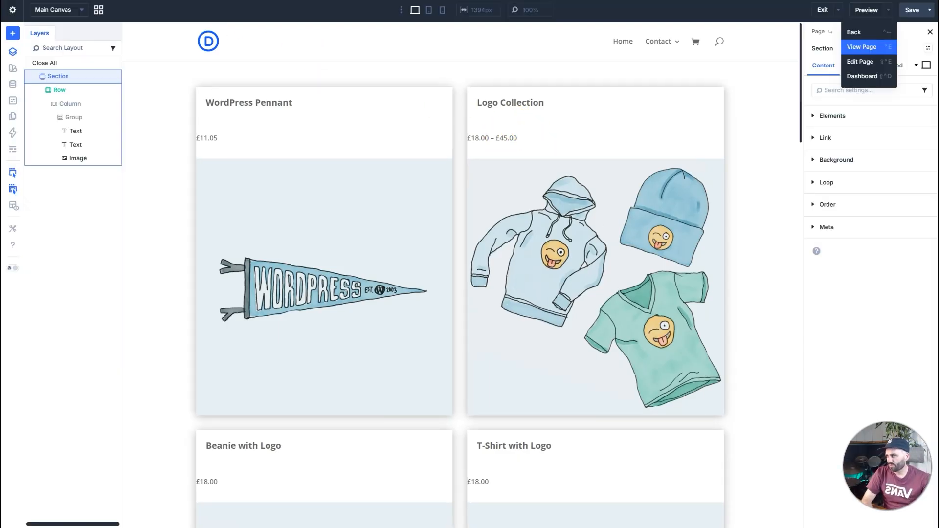
Open the Loop settings of the product Group and examine its query options.
{"action": "left_click", "coordinate": [875, 257]}
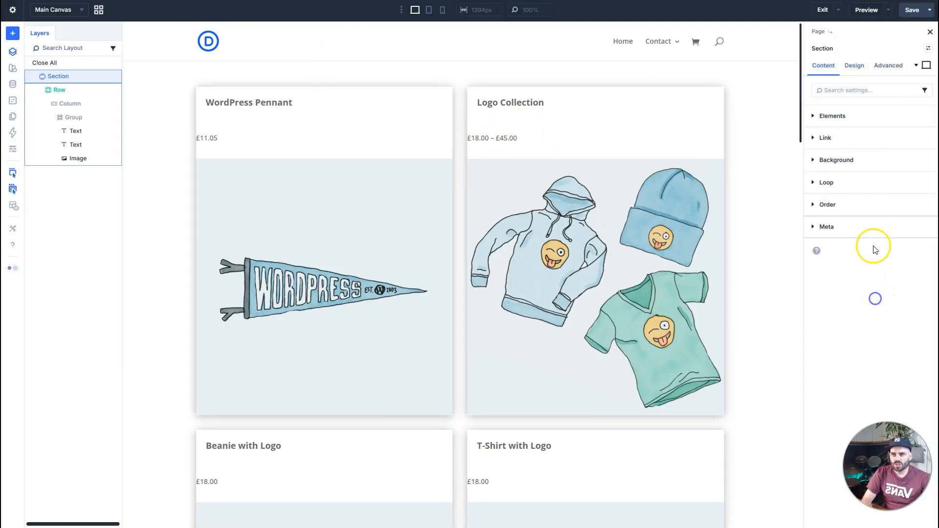
{"action": "left_click", "coordinate": [92, 120]}
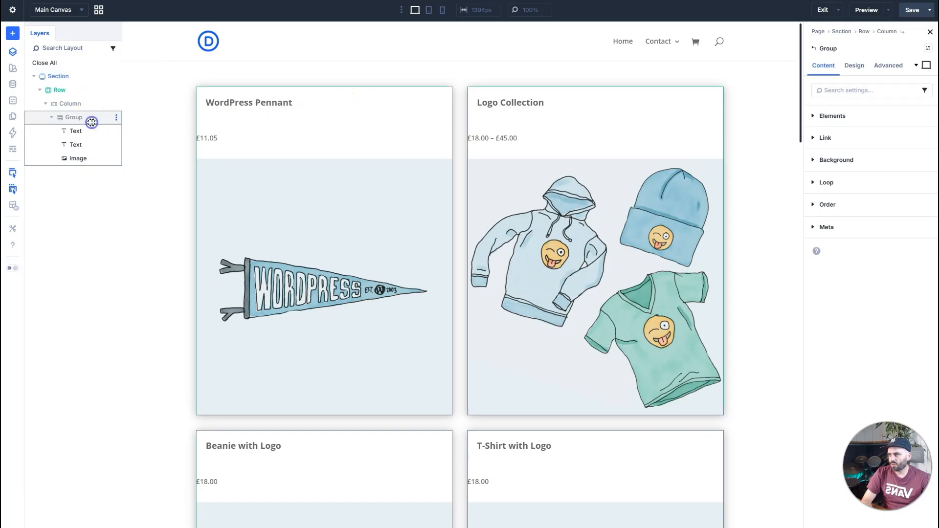
{"action": "left_click", "coordinate": [849, 184]}
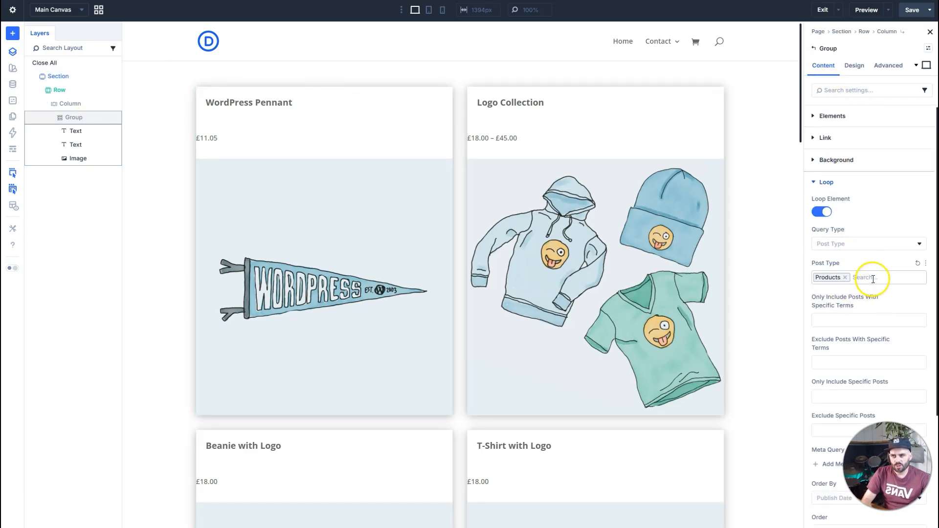
{"action": "scroll", "coordinate": [866, 276], "scroll_direction": "down", "scroll_amount": 5}
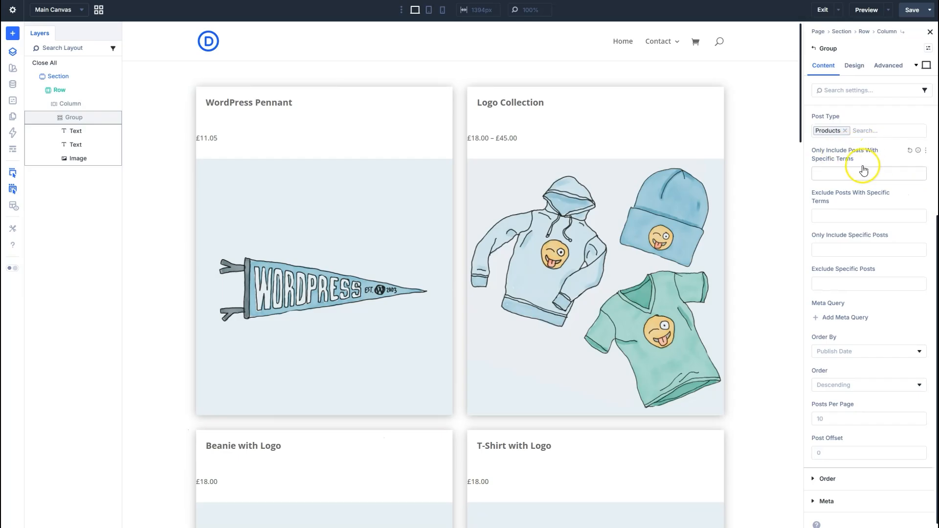
Try limiting the Group's loop to posts in the Music product category, check the resulting cards, and remove that term.
{"action": "left_click", "coordinate": [848, 173]}
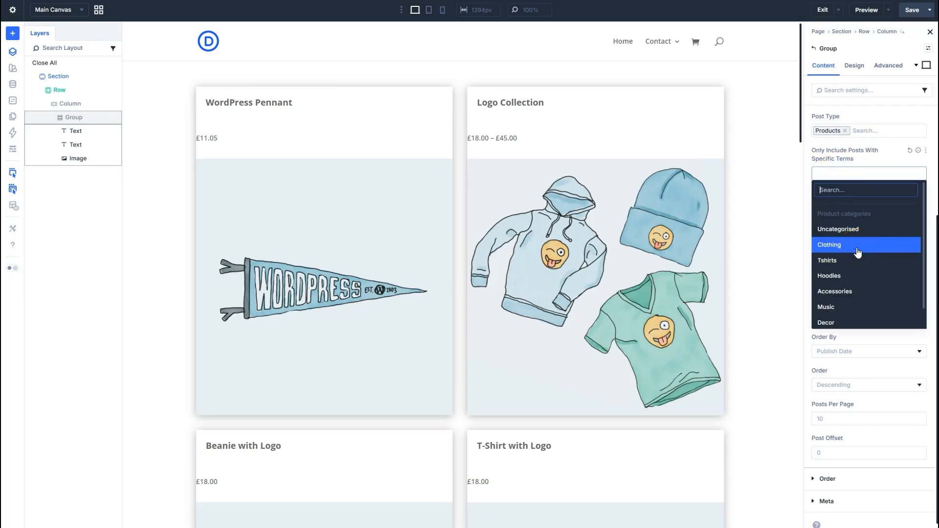
{"action": "left_click", "coordinate": [855, 307]}
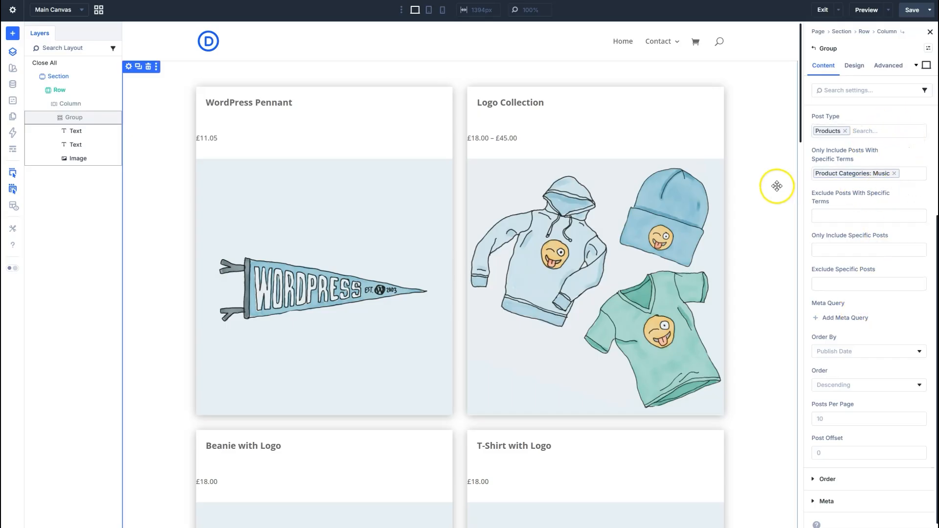
{"action": "scroll", "coordinate": [467, 245], "scroll_direction": "down", "scroll_amount": 2}
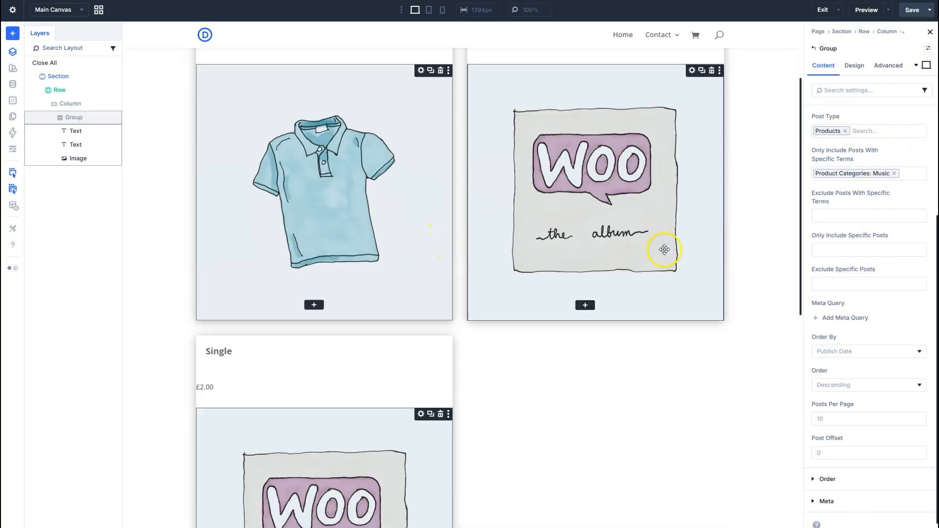
{"action": "left_click", "coordinate": [894, 173]}
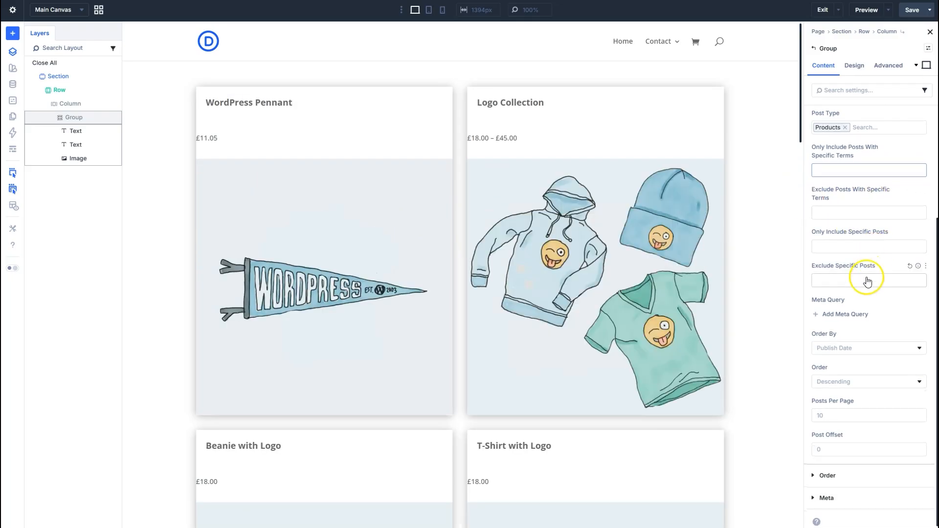
Try adding a meta query of type Numeric to the loop and cancel it without a key or value.
{"action": "left_click", "coordinate": [838, 315]}
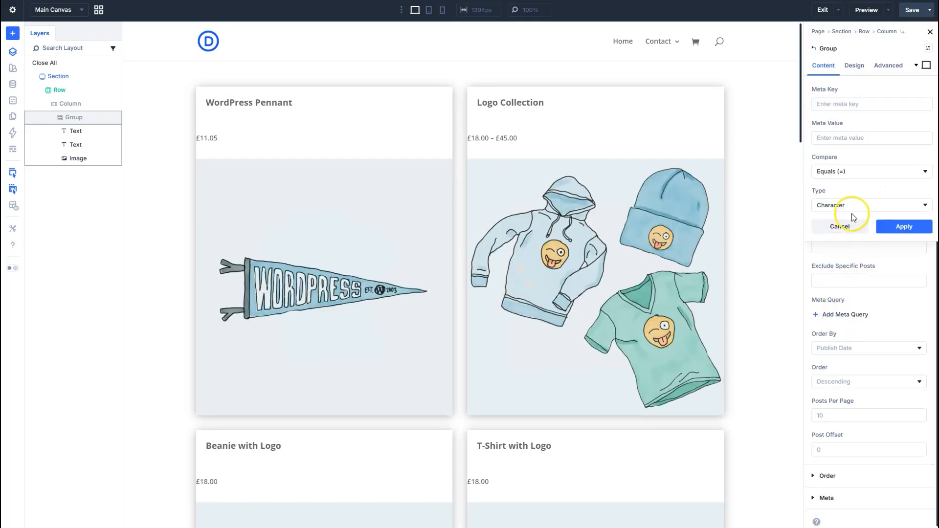
{"action": "left_click", "coordinate": [863, 174]}
{"action": "left_click", "coordinate": [864, 177]}
{"action": "left_click", "coordinate": [867, 200]}
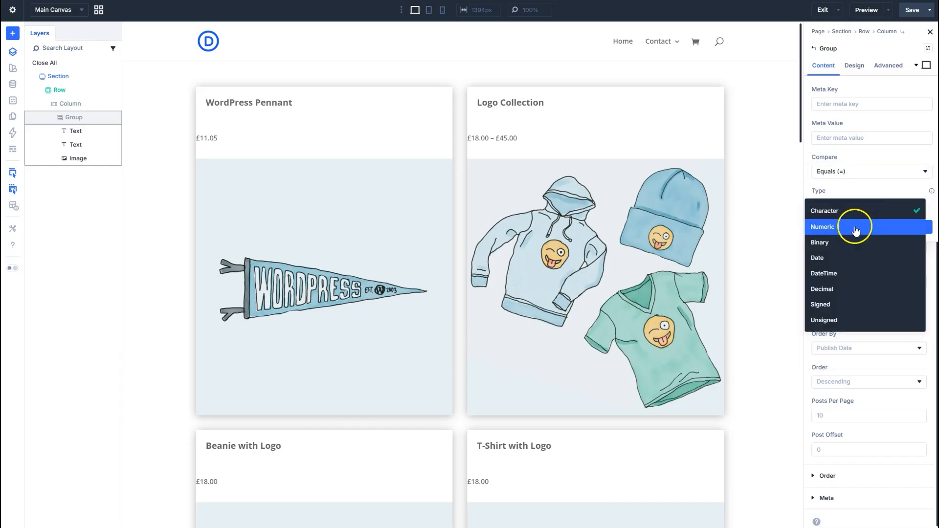
{"action": "left_click", "coordinate": [855, 227]}
{"action": "left_click", "coordinate": [852, 103]}
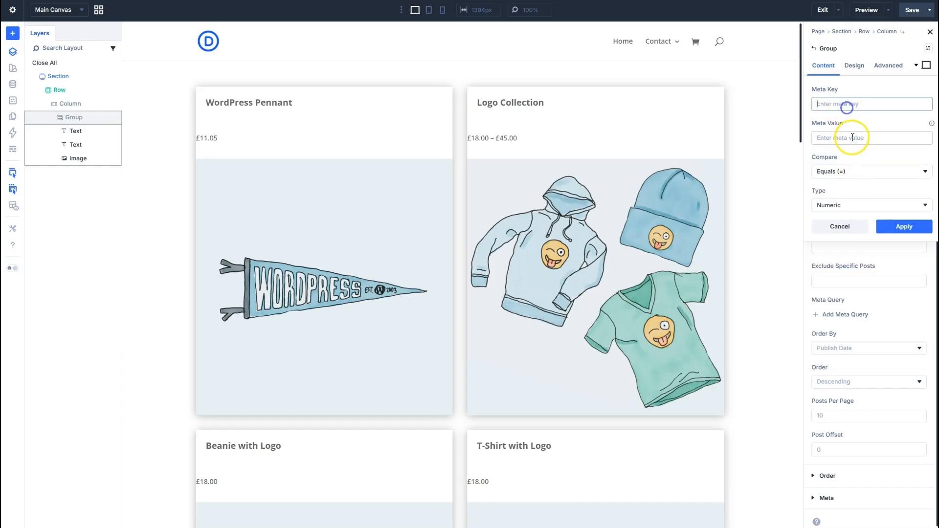
{"action": "left_click", "coordinate": [860, 235]}
Examine the loop's Order By and Order choices and its Posts Per Page and Post Offset settings.
{"action": "left_click", "coordinate": [849, 349]}
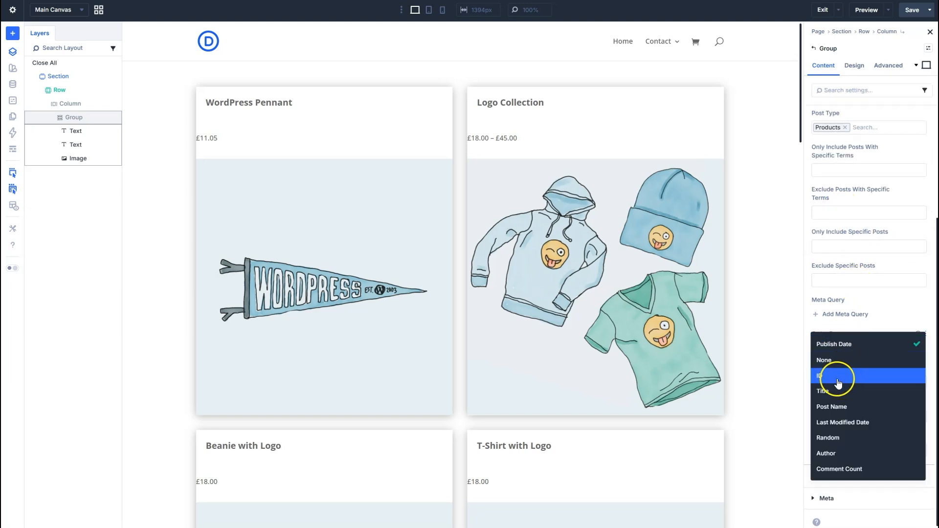
{"action": "left_click", "coordinate": [873, 317]}
{"action": "left_click", "coordinate": [846, 379]}
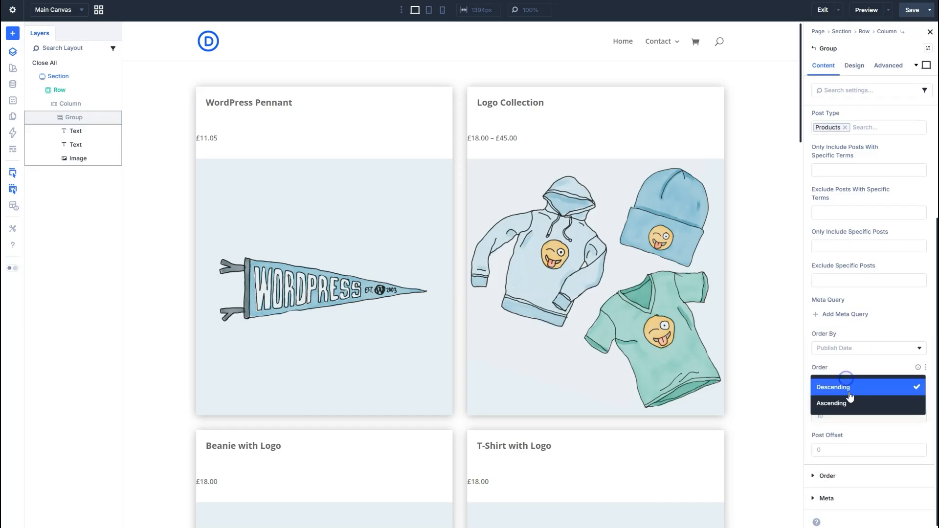
{"action": "left_click", "coordinate": [852, 371]}
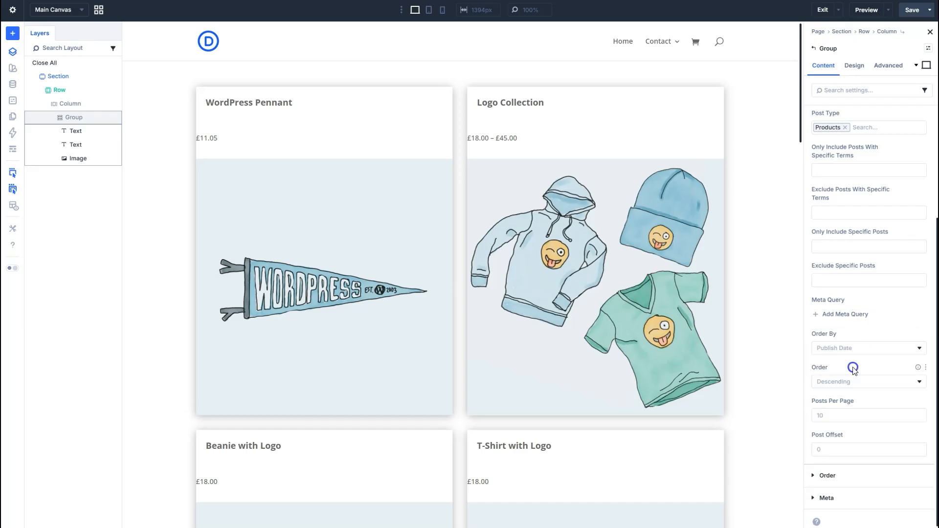
{"action": "left_click", "coordinate": [856, 415]}
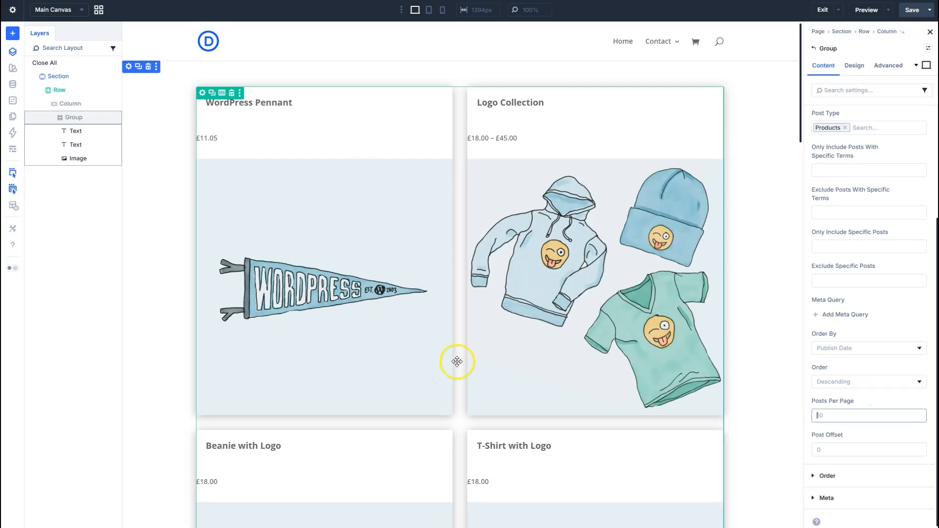
{"action": "scroll", "coordinate": [457, 362], "scroll_direction": "down", "scroll_amount": 2}
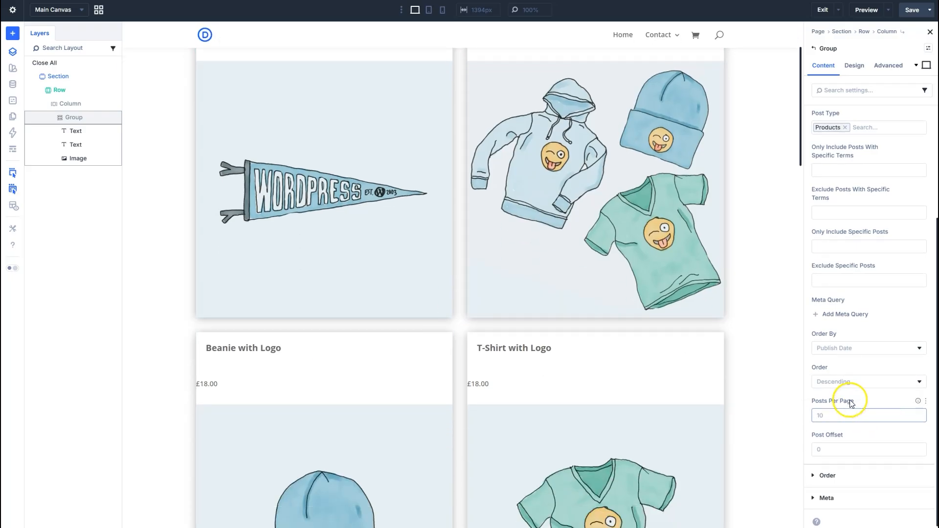
{"action": "left_click", "coordinate": [852, 450]}
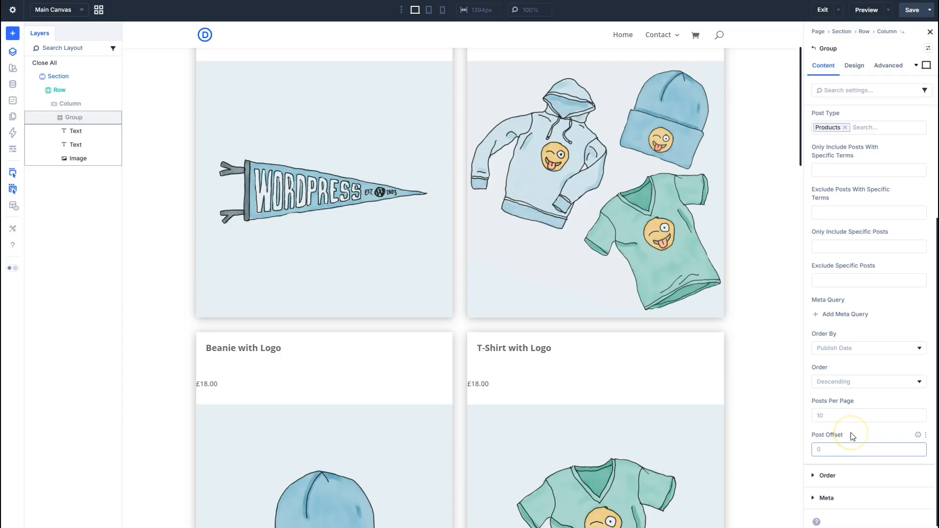
{"action": "left_click", "coordinate": [685, 322]}
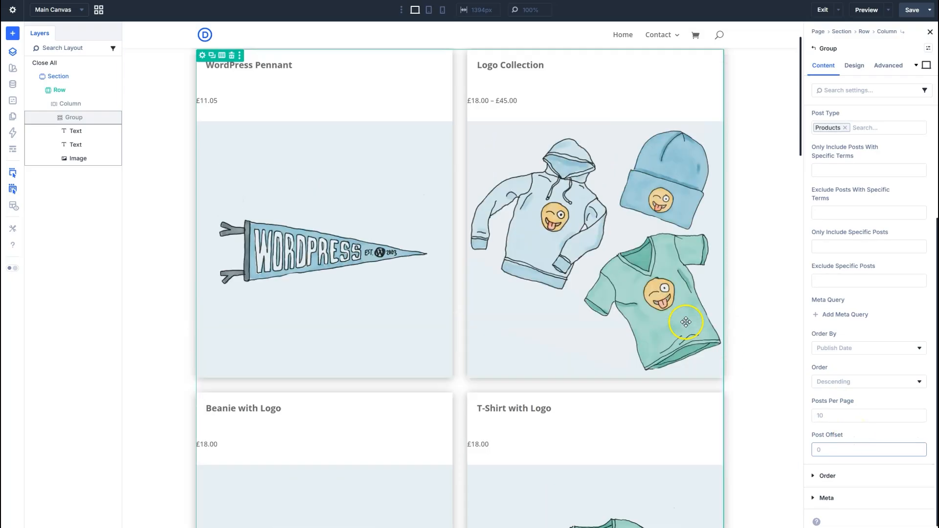
Try a Post Offset of 1 on the product loop and clear the value again.
{"action": "left_click", "coordinate": [875, 446]}
{"action": "type", "text": "1"}
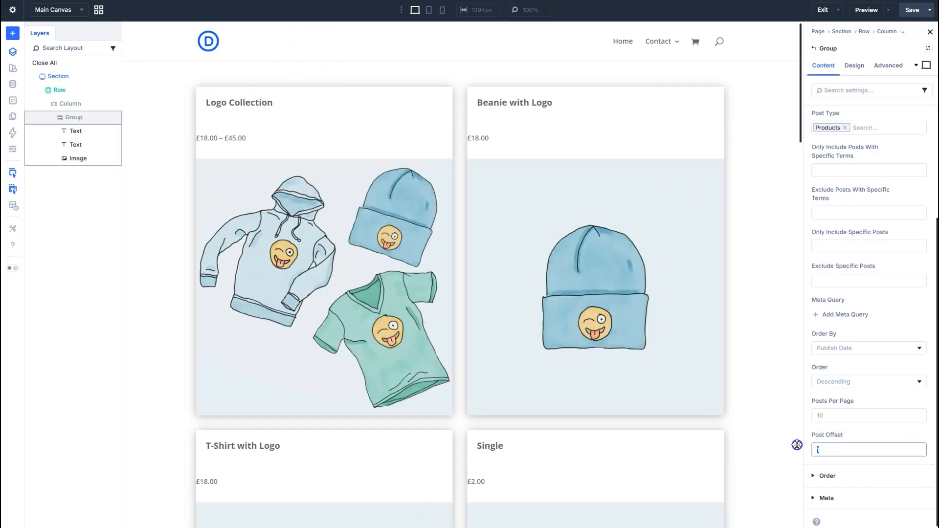
{"action": "double_click", "coordinate": [845, 452]}
{"action": "key", "text": "BackSpace"}
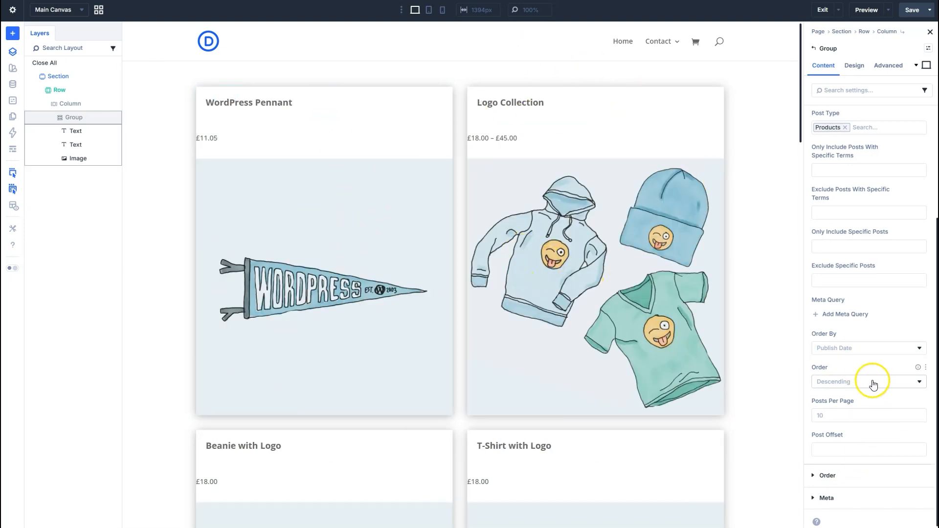
{"action": "scroll", "coordinate": [868, 337], "scroll_direction": "up", "scroll_amount": 3}
{"action": "scroll", "coordinate": [873, 344], "scroll_direction": "up", "scroll_amount": 2}
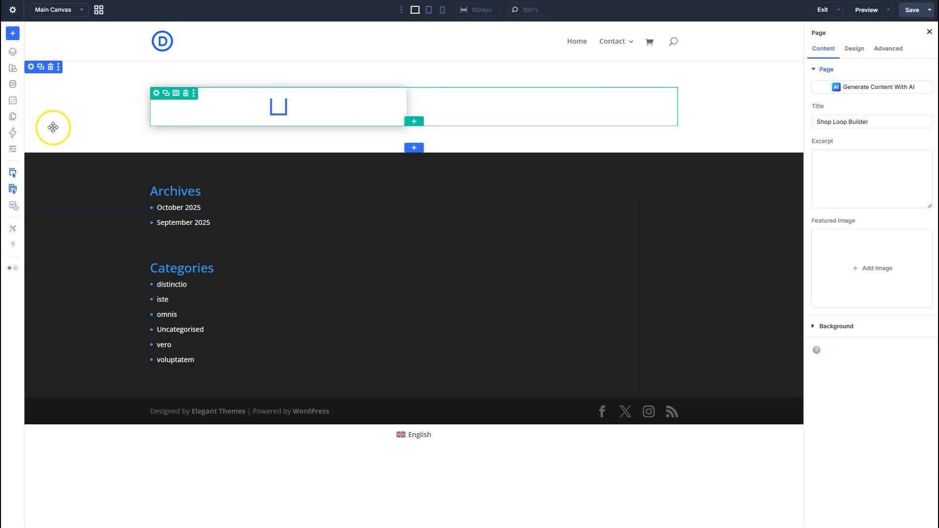
Reopen the product Group's Loop settings and examine the query options, including Post Status, Relationship Type and Filter By Author.
{"action": "left_click", "coordinate": [339, 107]}
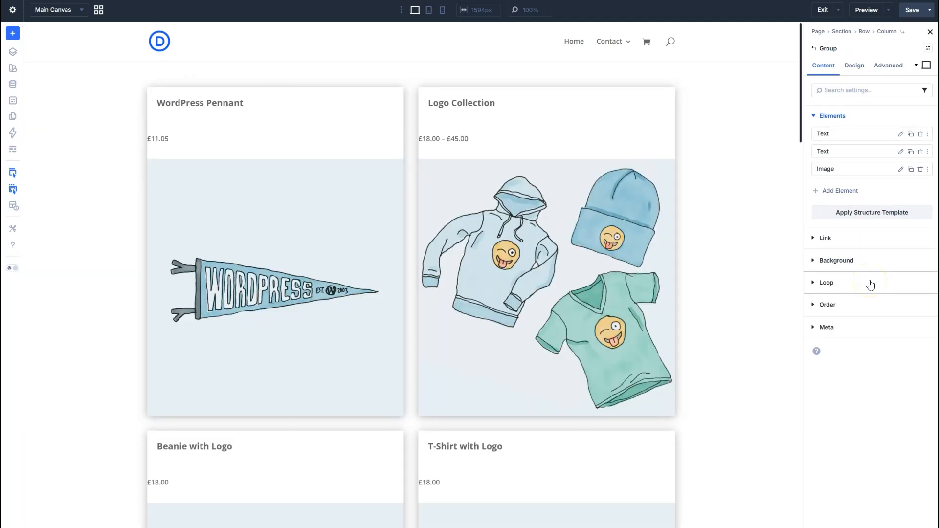
{"action": "left_click", "coordinate": [870, 283]}
{"action": "scroll", "coordinate": [856, 269], "scroll_direction": "down", "scroll_amount": 5}
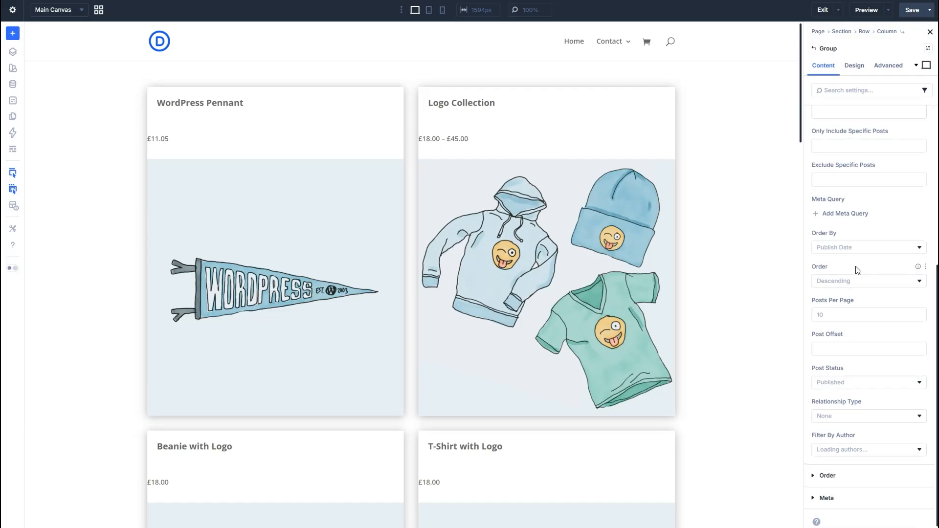
{"action": "scroll", "coordinate": [857, 264], "scroll_direction": "up", "scroll_amount": 2}
{"action": "left_click", "coordinate": [859, 250]}
{"action": "scroll", "coordinate": [859, 250], "scroll_direction": "up", "scroll_amount": 5}
{"action": "scroll", "coordinate": [862, 168], "scroll_direction": "down", "scroll_amount": 2}
{"action": "scroll", "coordinate": [853, 221], "scroll_direction": "down", "scroll_amount": 1}
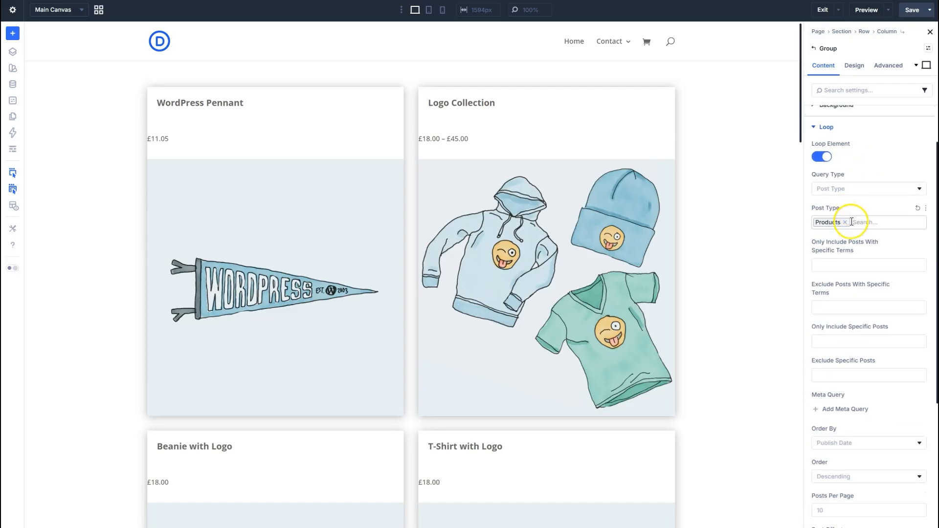
{"action": "scroll", "coordinate": [854, 222], "scroll_direction": "down", "scroll_amount": 5}
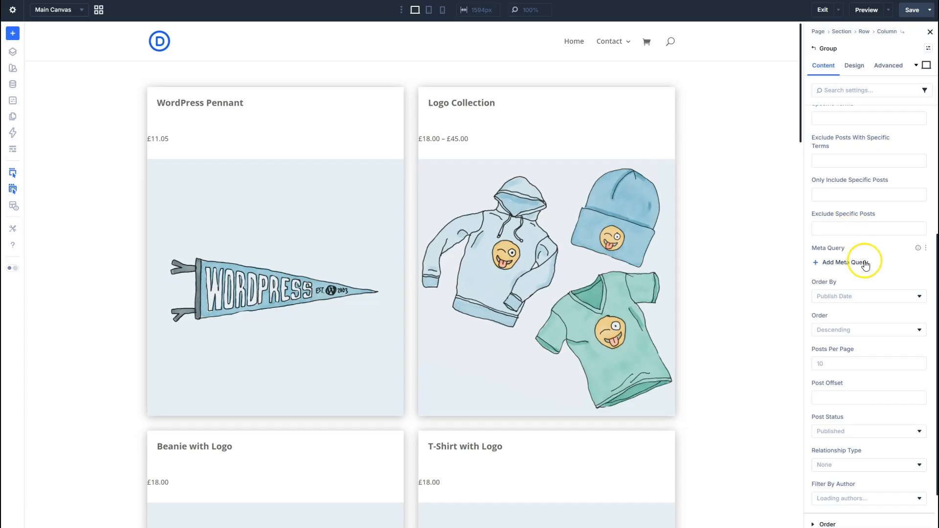
Set the product loop's Order By option to ACF Date Picker.
{"action": "left_click", "coordinate": [867, 295]}
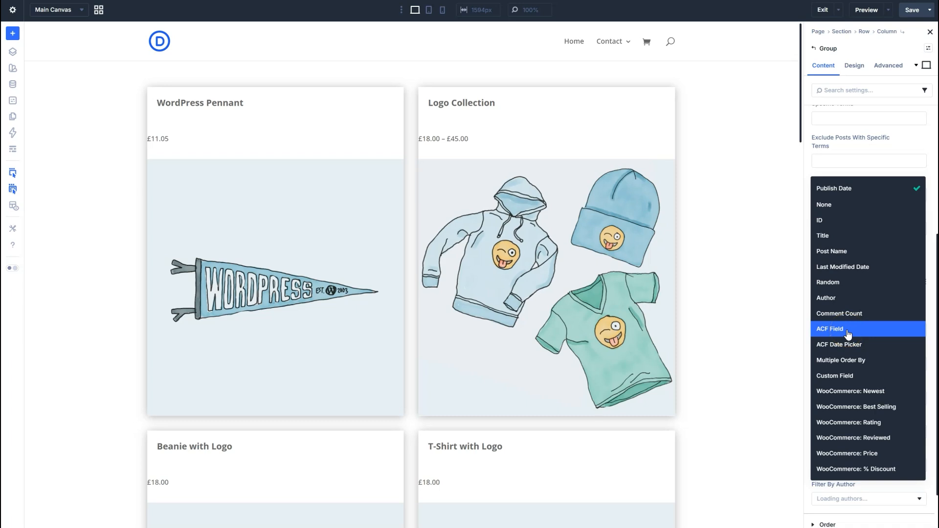
{"action": "left_click", "coordinate": [876, 345]}
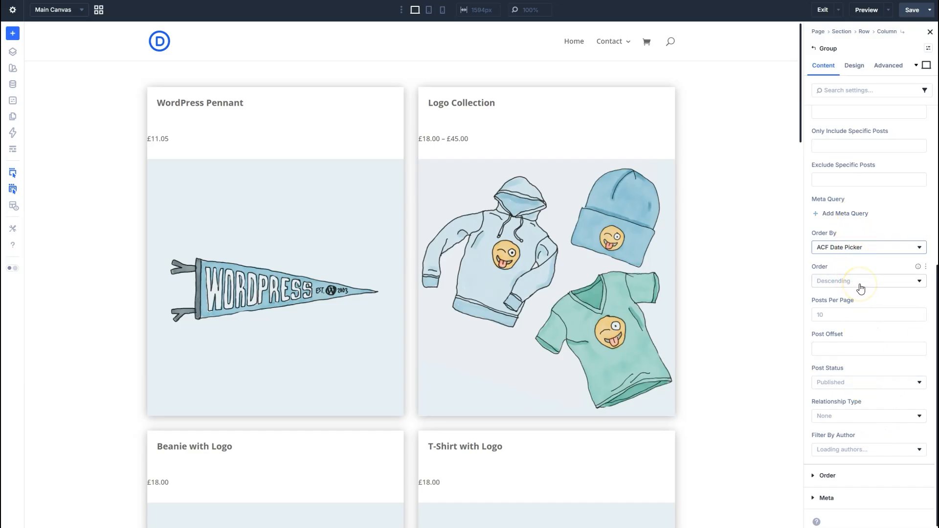
Set the product loop's Order By option to WooCommerce: Newest.
{"action": "left_click", "coordinate": [861, 252]}
{"action": "left_click", "coordinate": [861, 252]}
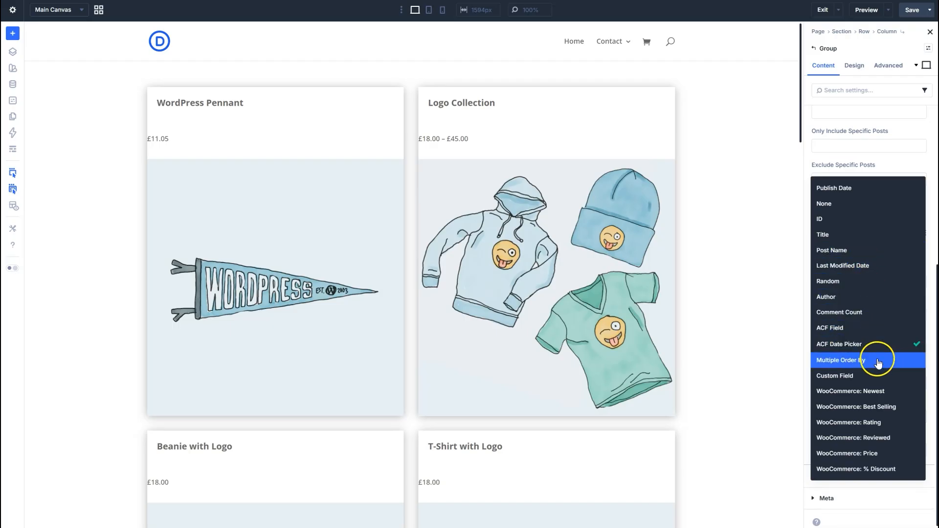
{"action": "left_click", "coordinate": [889, 394]}
{"action": "left_click", "coordinate": [861, 211]}
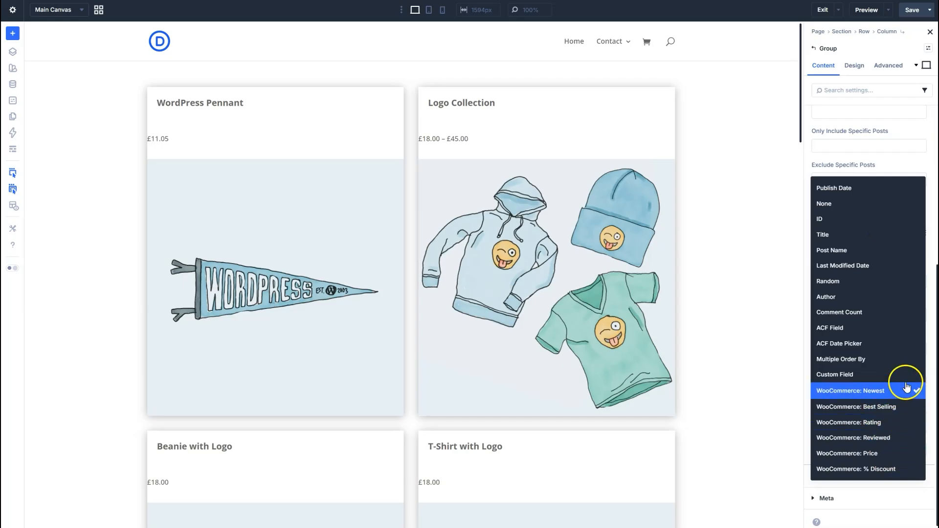
{"action": "left_click", "coordinate": [841, 390]}
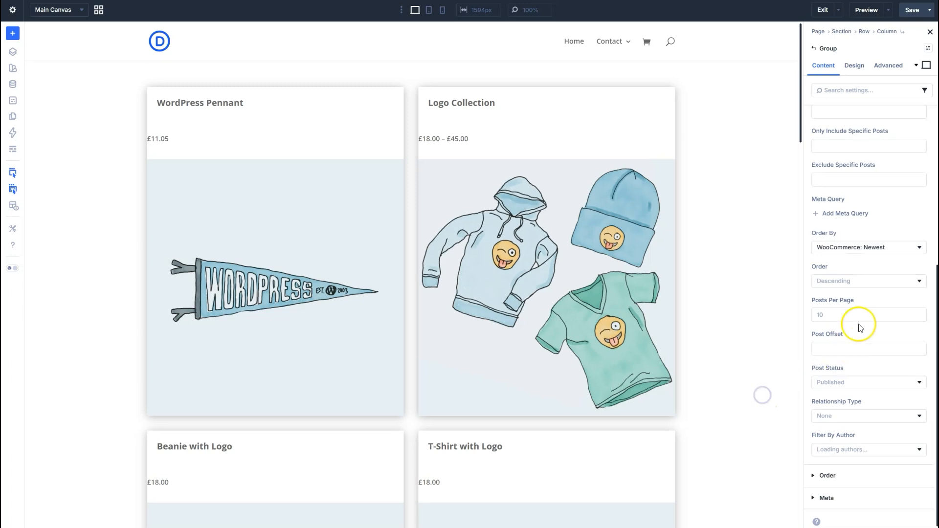
Examine the choices for the loop's Order and Post Status without changing them.
{"action": "left_click", "coordinate": [868, 289]}
{"action": "left_click", "coordinate": [867, 289]}
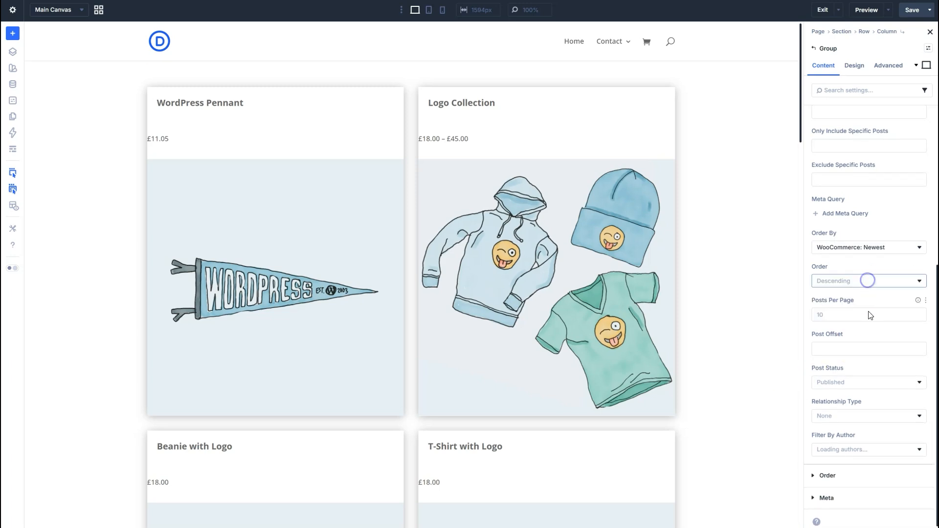
{"action": "left_click", "coordinate": [871, 387]}
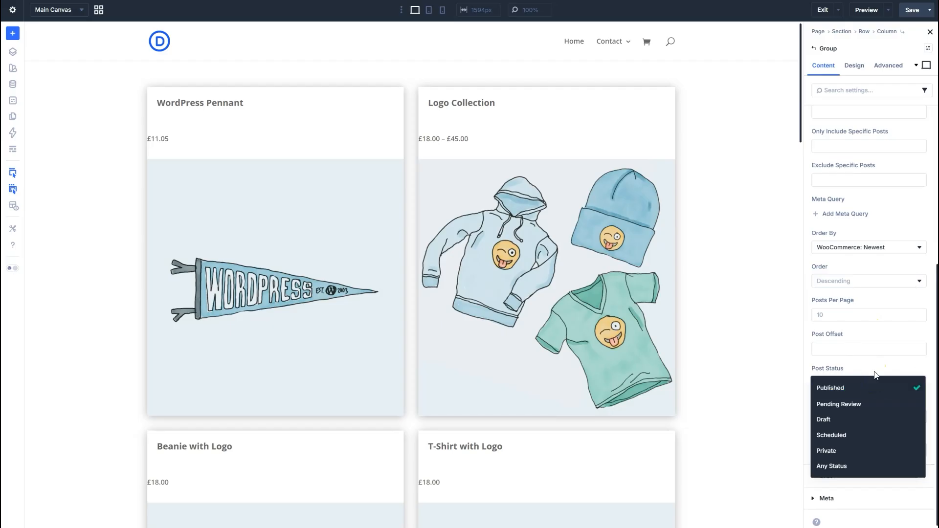
{"action": "left_click", "coordinate": [864, 364]}
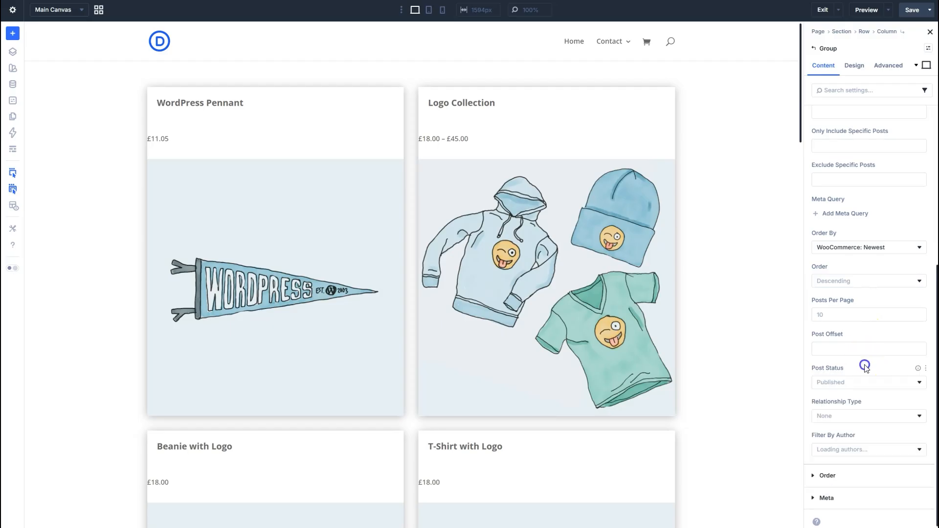
Set the product loop's Relationship Type to Categories.
{"action": "left_click", "coordinate": [856, 416]}
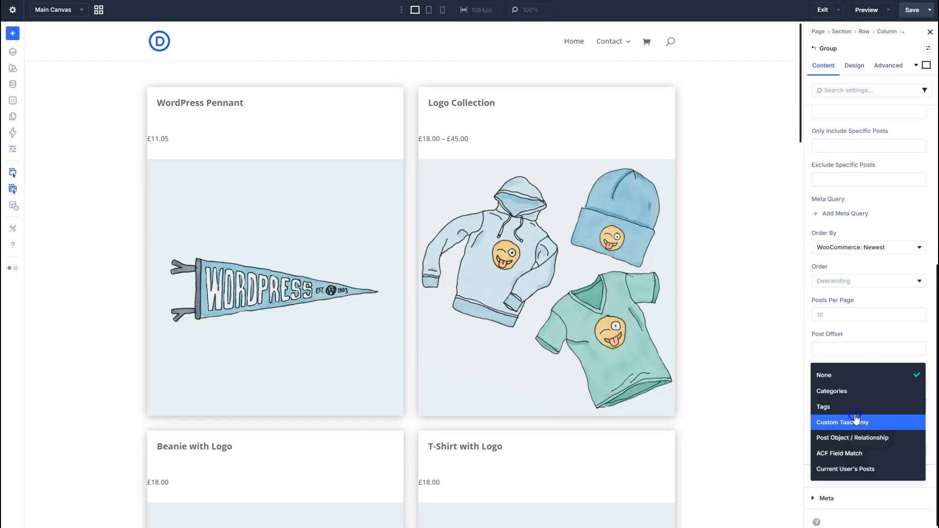
{"action": "left_click", "coordinate": [868, 392]}
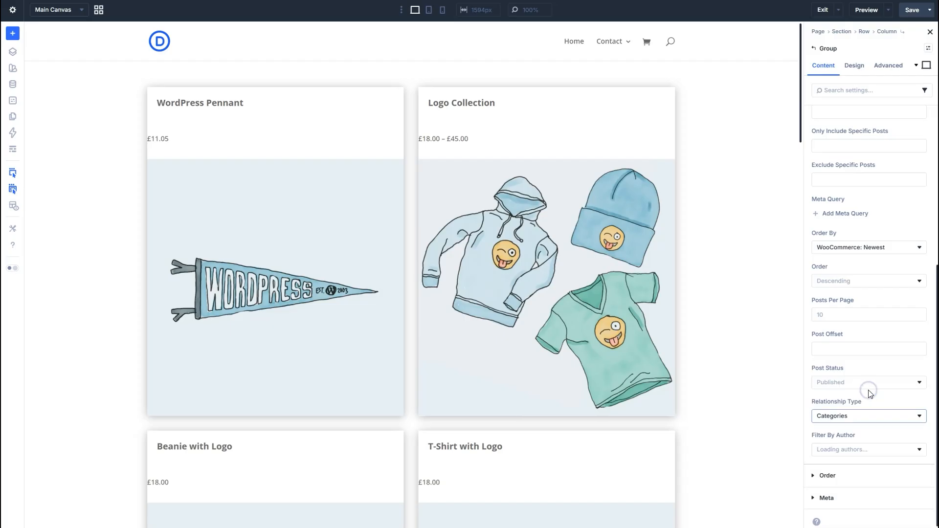
Set the product loop's Relationship Type to Post Object / Relationship.
{"action": "left_click", "coordinate": [869, 421]}
{"action": "left_click", "coordinate": [869, 416]}
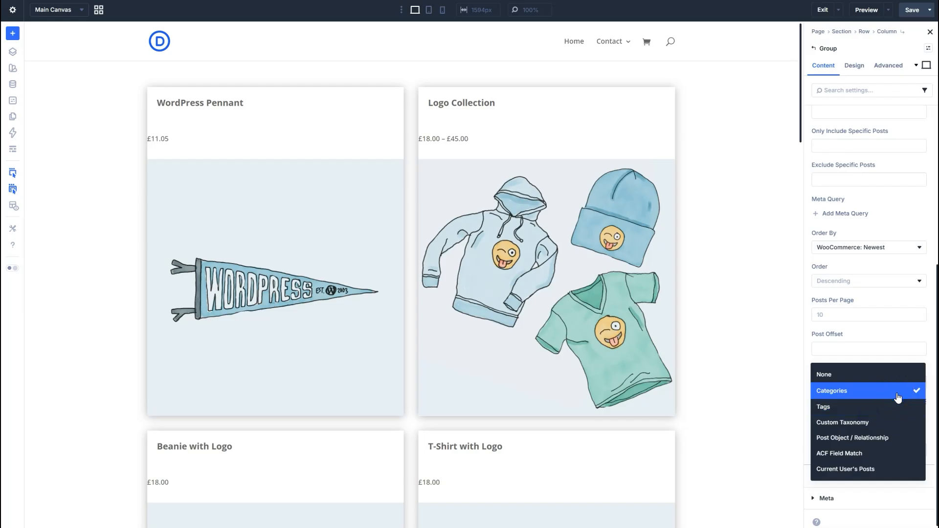
{"action": "left_click", "coordinate": [898, 397]}
{"action": "left_click", "coordinate": [876, 419]}
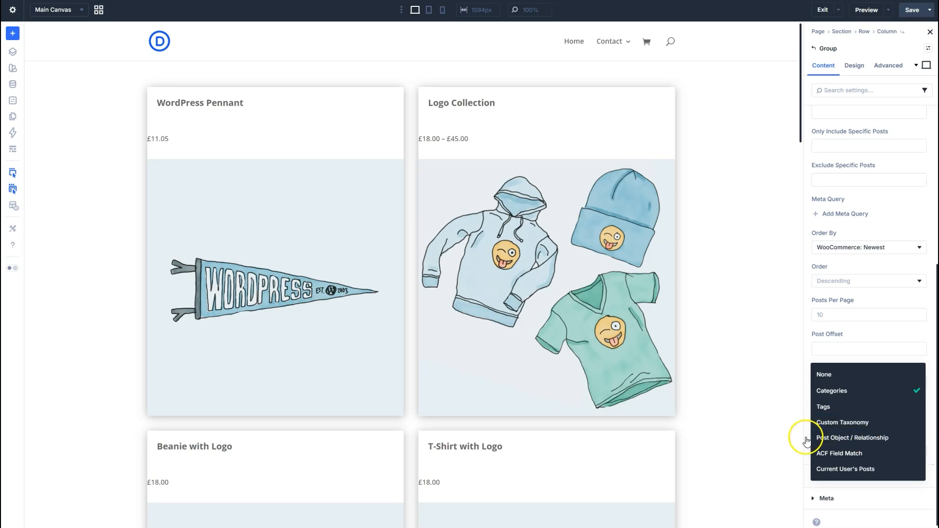
{"action": "left_click", "coordinate": [838, 438]}
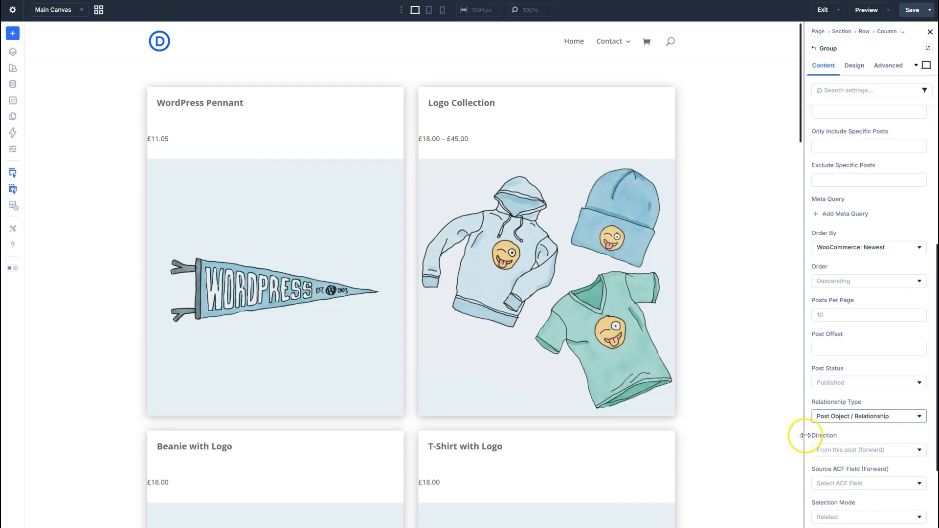
Examine the loop's Direction, Source ACF Field, Selection Mode and Filter By Author options without changing them.
{"action": "scroll", "coordinate": [895, 471], "scroll_direction": "down", "scroll_amount": 2}
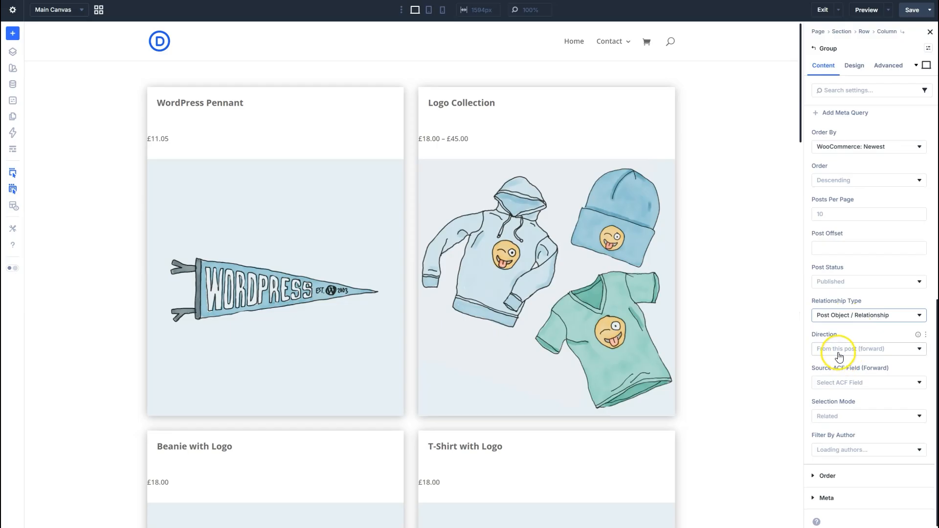
{"action": "left_click", "coordinate": [849, 384]}
{"action": "left_click", "coordinate": [864, 383]}
{"action": "left_click", "coordinate": [863, 386]}
{"action": "left_click", "coordinate": [860, 387]}
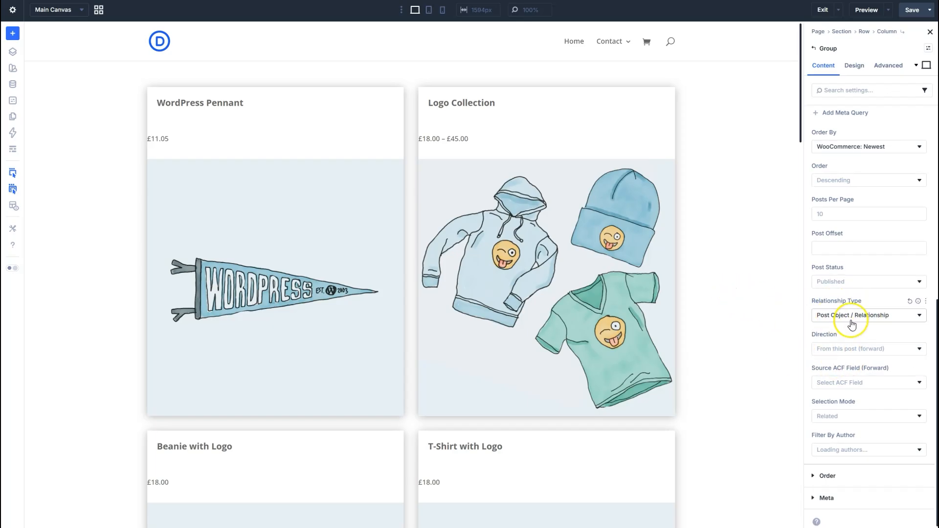
{"action": "left_click", "coordinate": [857, 417]}
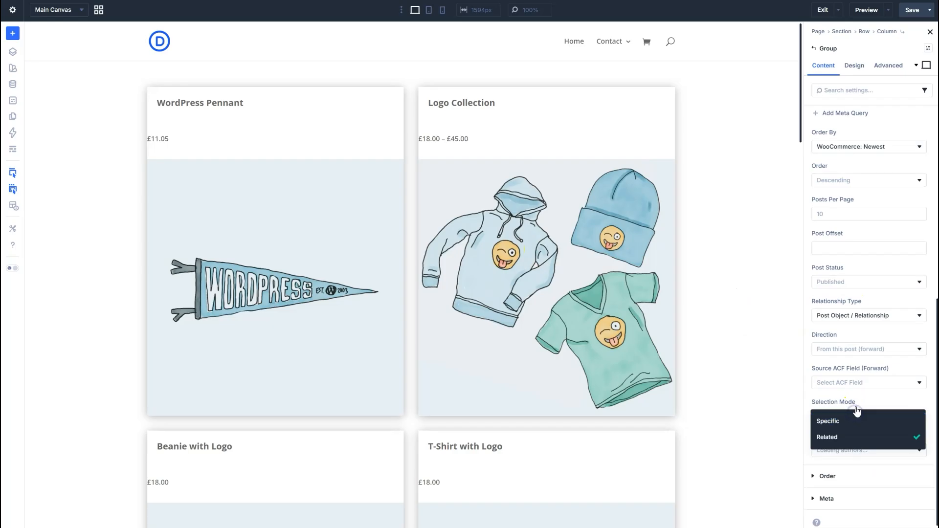
{"action": "left_click", "coordinate": [857, 404]}
{"action": "left_click", "coordinate": [858, 453]}
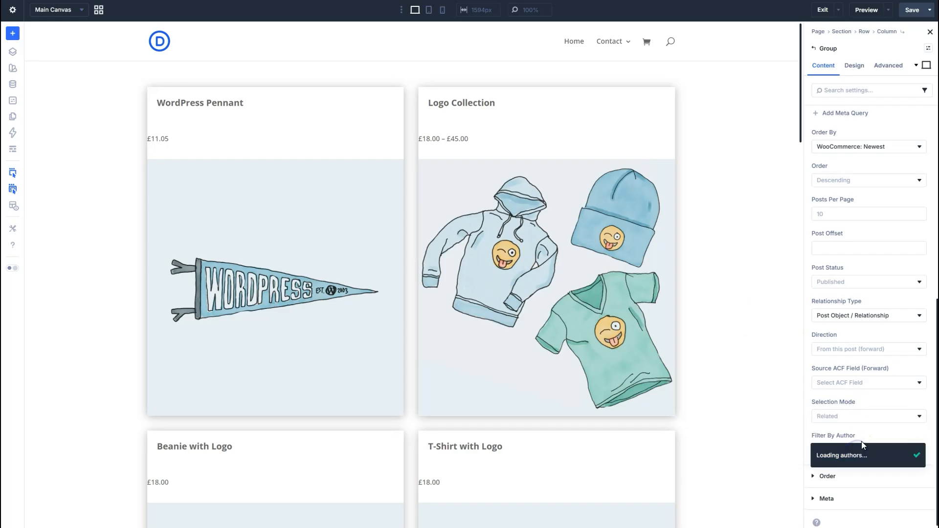
{"action": "left_click", "coordinate": [876, 432]}
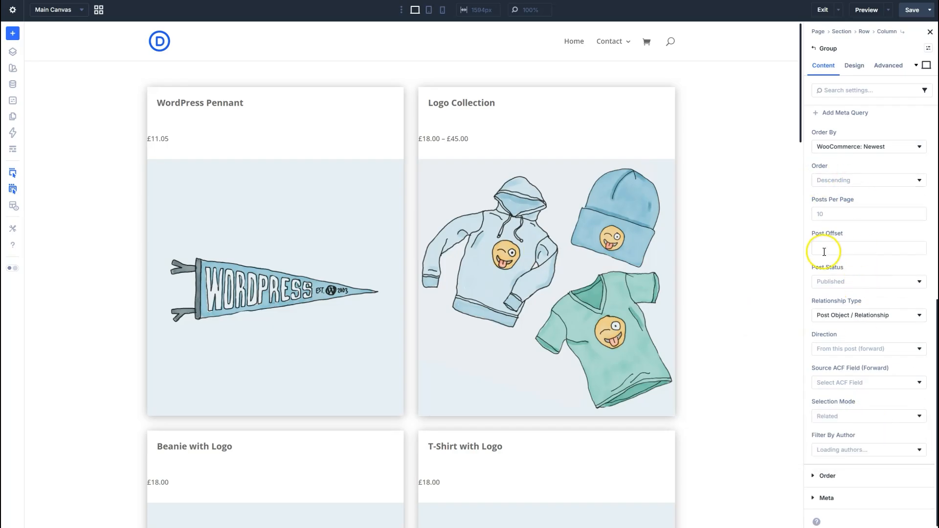
{"action": "scroll", "coordinate": [878, 360], "scroll_direction": "up", "scroll_amount": 3}
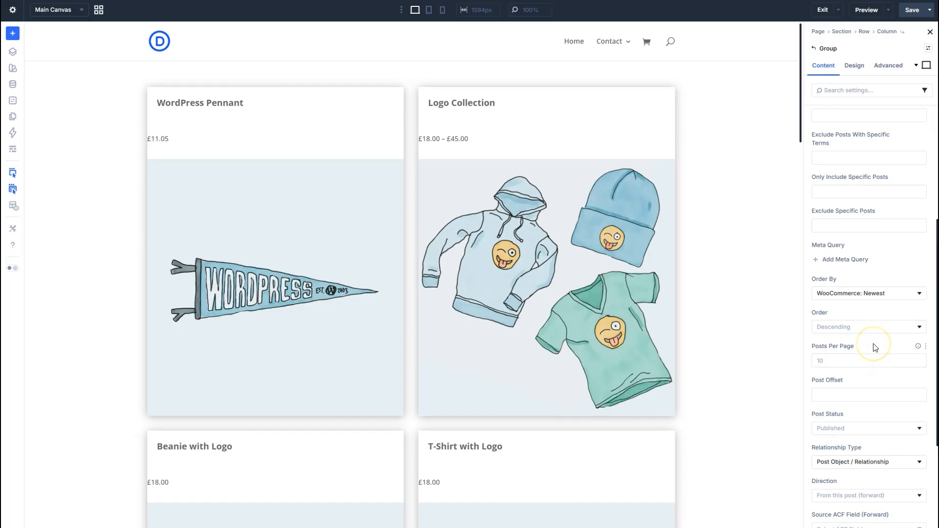
{"action": "left_click", "coordinate": [874, 392]}
{"action": "scroll", "coordinate": [874, 391], "scroll_direction": "down", "scroll_amount": 3}
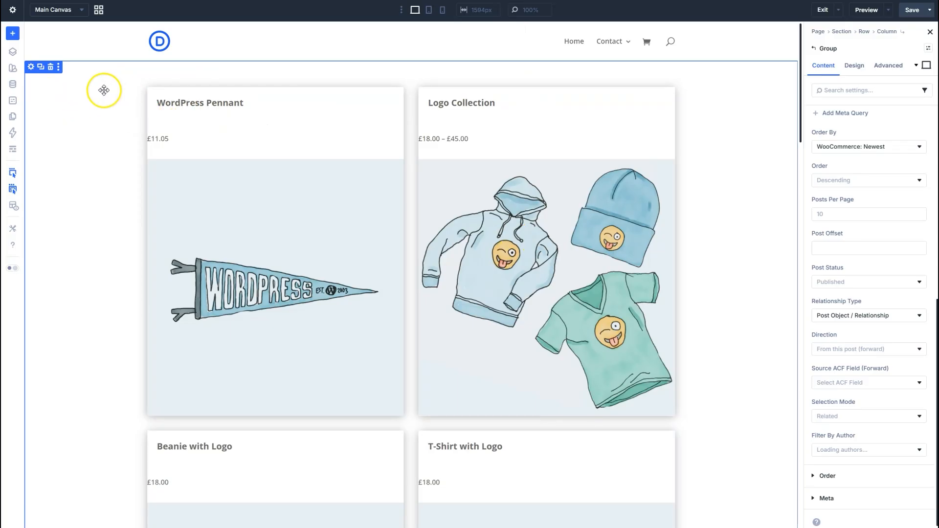
Change the product row to an offset two-column structure with a narrow first column, and expand the row's layers to check its columns.
{"action": "left_click", "coordinate": [173, 96]}
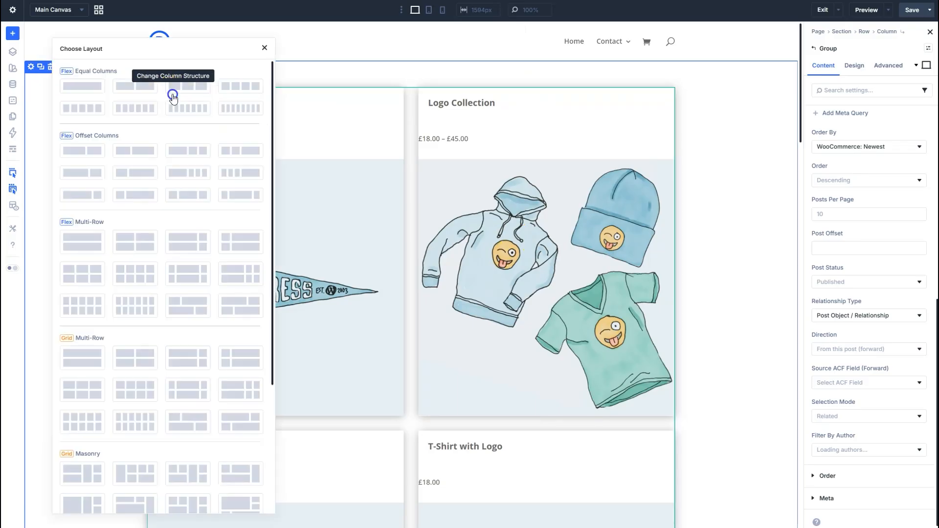
{"action": "left_click", "coordinate": [139, 167]}
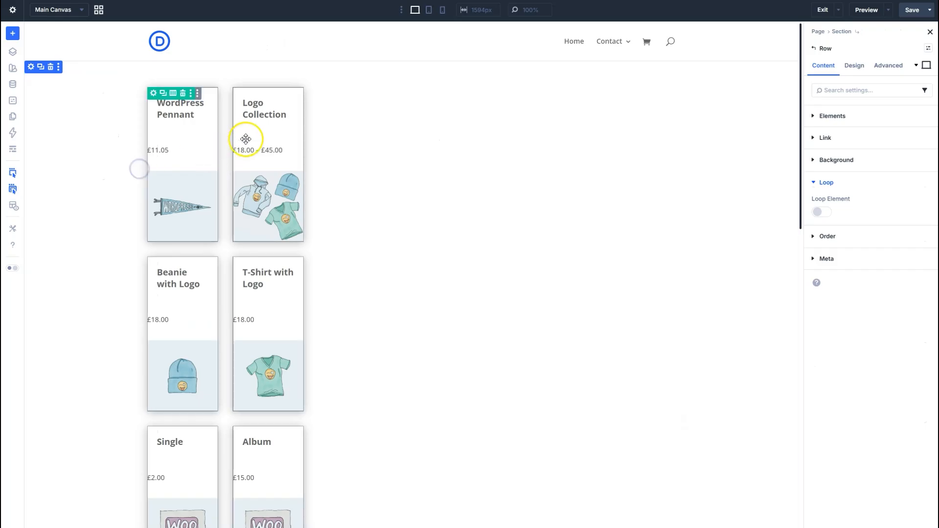
{"action": "left_click", "coordinate": [13, 49]}
{"action": "left_click", "coordinate": [39, 90]}
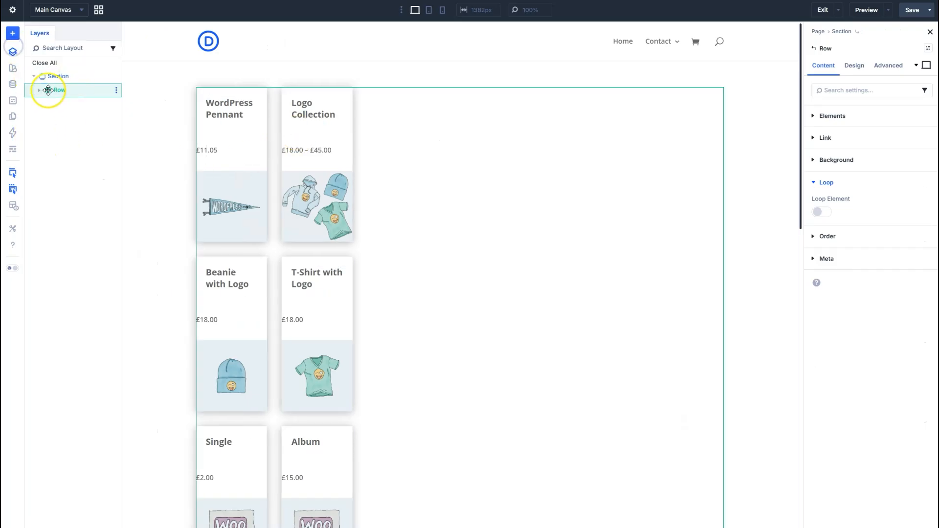
{"action": "left_click", "coordinate": [45, 104]}
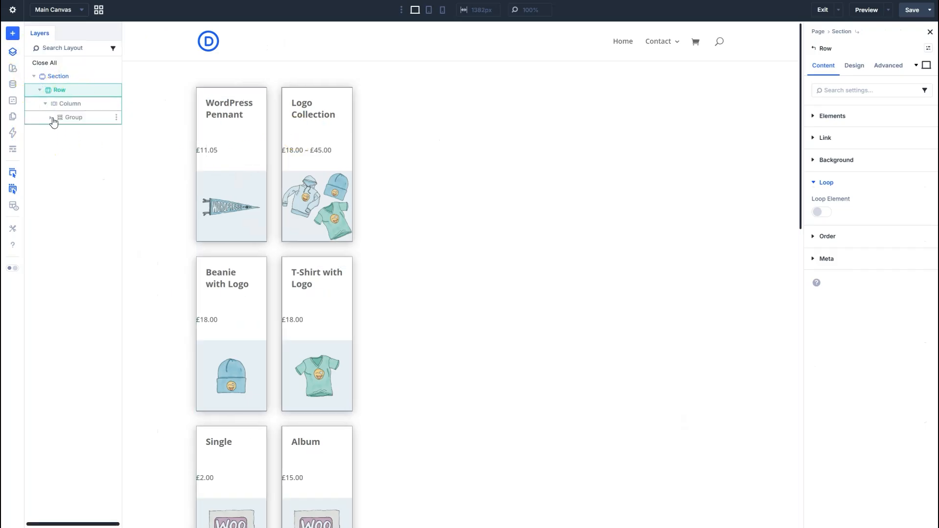
{"action": "scroll", "coordinate": [520, 126], "scroll_direction": "down", "scroll_amount": 15}
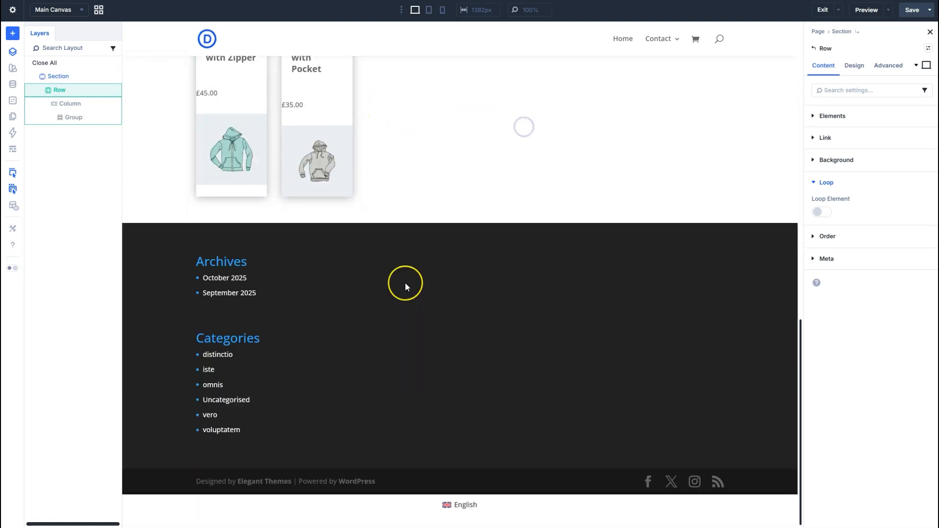
{"action": "scroll", "coordinate": [405, 282], "scroll_direction": "up", "scroll_amount": 15}
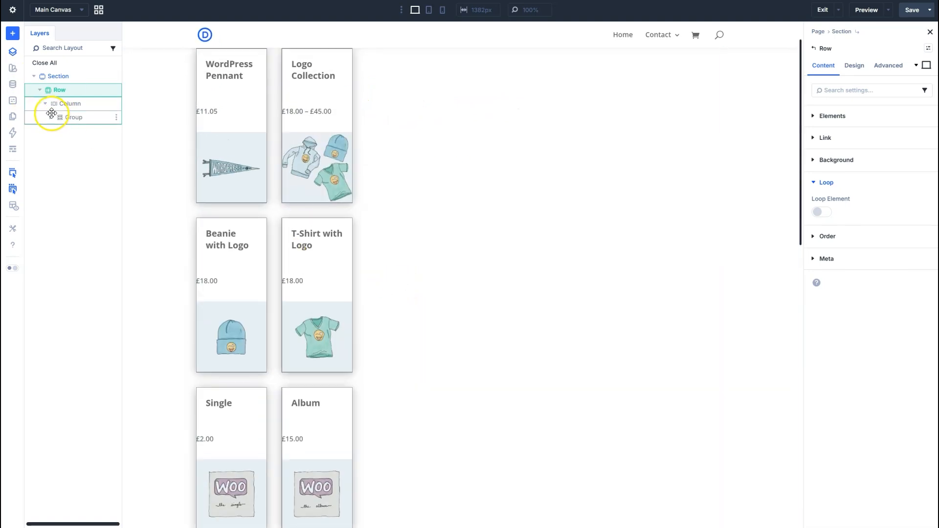
Add a single-column row below the product row without inserting a module in it.
{"action": "right_click", "coordinate": [99, 103]}
{"action": "left_click", "coordinate": [105, 104]}
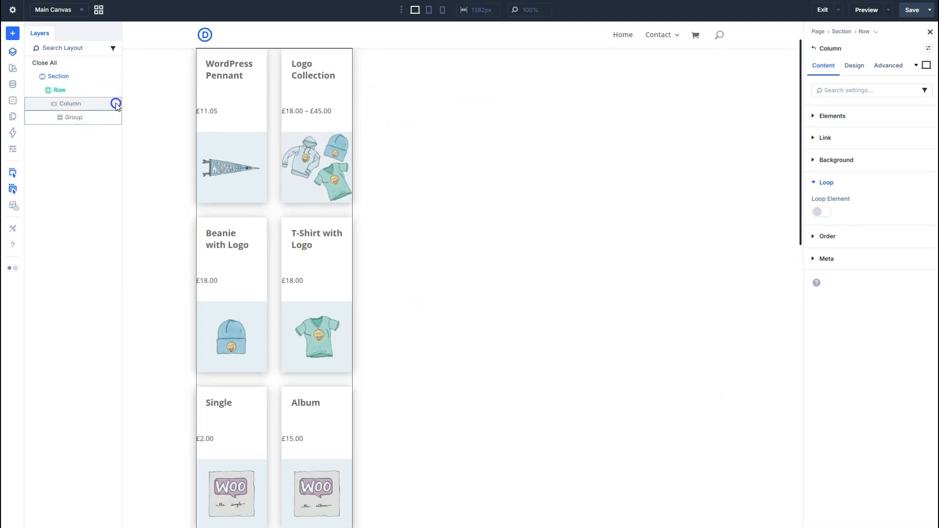
{"action": "right_click", "coordinate": [116, 105]}
{"action": "mouse_move", "coordinate": [165, 158]}
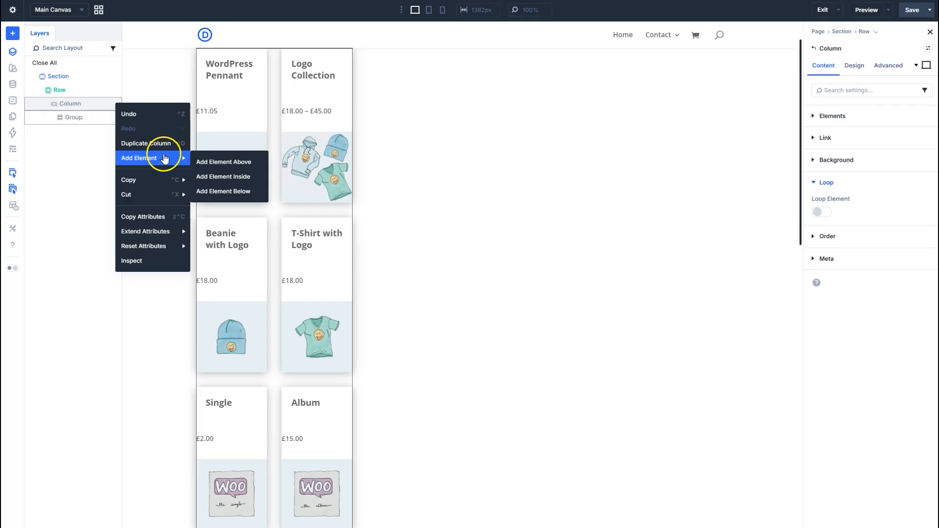
{"action": "left_click", "coordinate": [239, 191]}
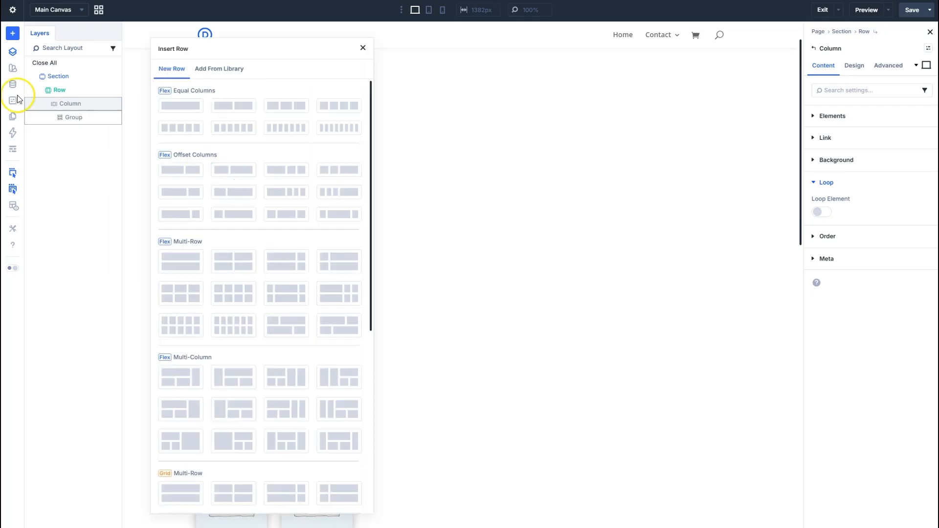
{"action": "left_click", "coordinate": [195, 105]}
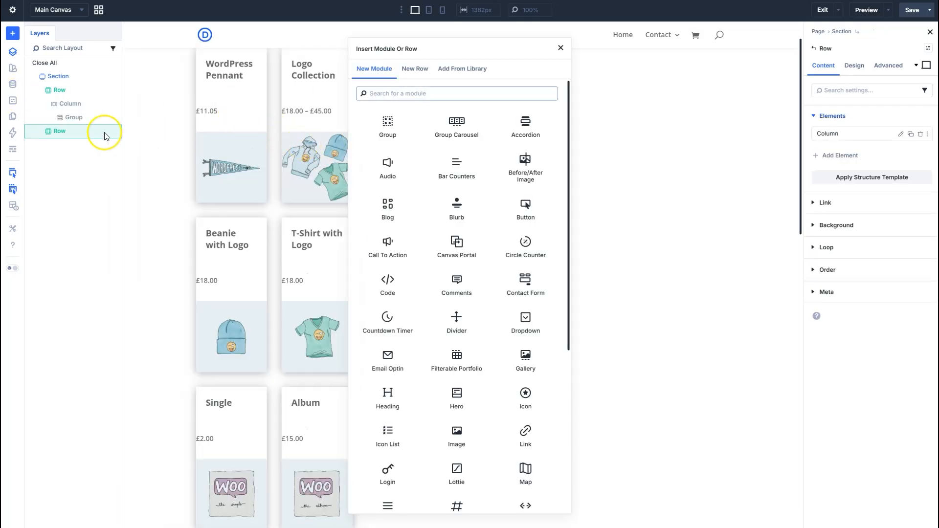
{"action": "left_click", "coordinate": [560, 48]}
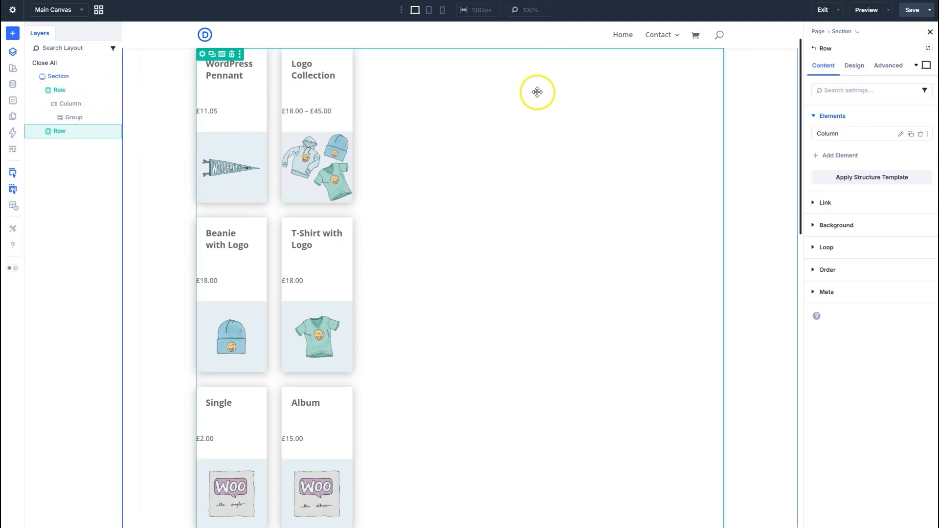
Delete the empty new row and the original product row, leaving the section empty.
{"action": "right_click", "coordinate": [116, 132]}
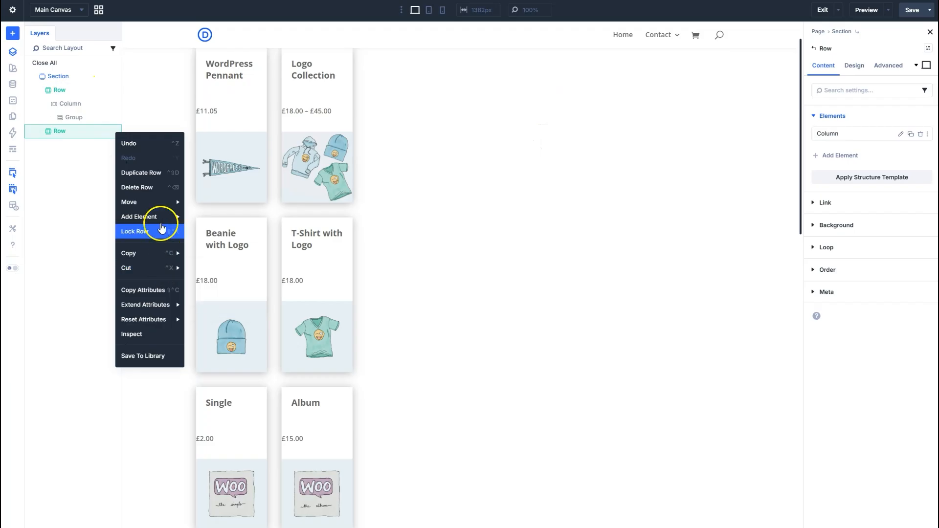
{"action": "left_click", "coordinate": [161, 228]}
{"action": "right_click", "coordinate": [113, 90]}
{"action": "mouse_move", "coordinate": [151, 202]}
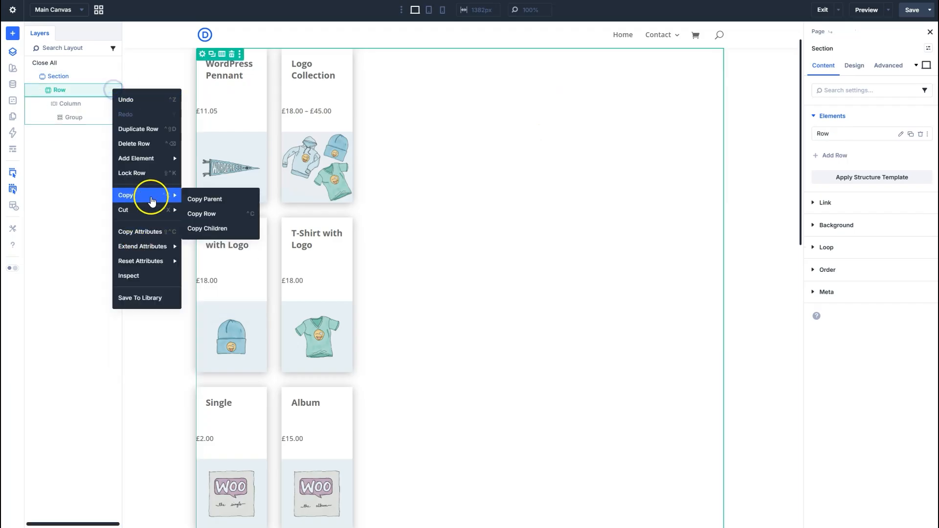
{"action": "left_click", "coordinate": [137, 144]}
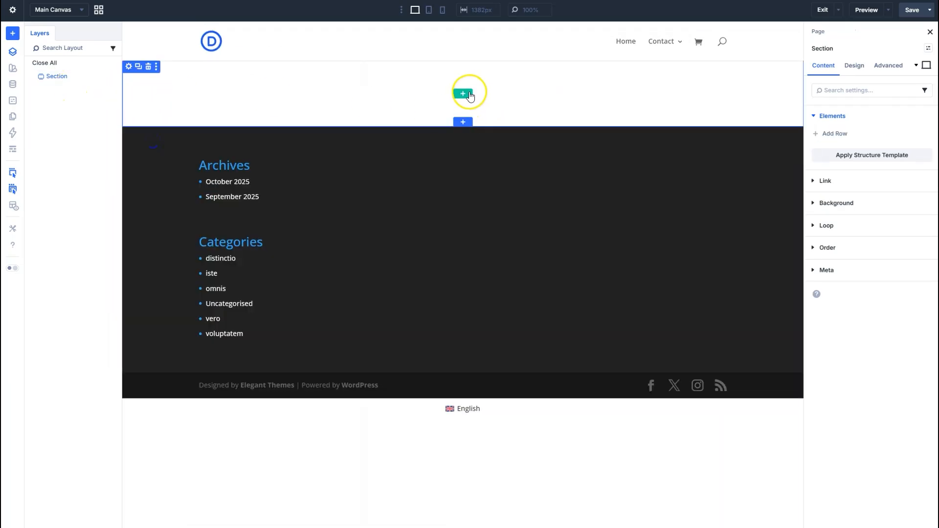
Insert a two-column row with a narrow first and wide second column, and add a Group module to the wide column.
{"action": "left_click", "coordinate": [468, 94]}
{"action": "left_click", "coordinate": [429, 192]}
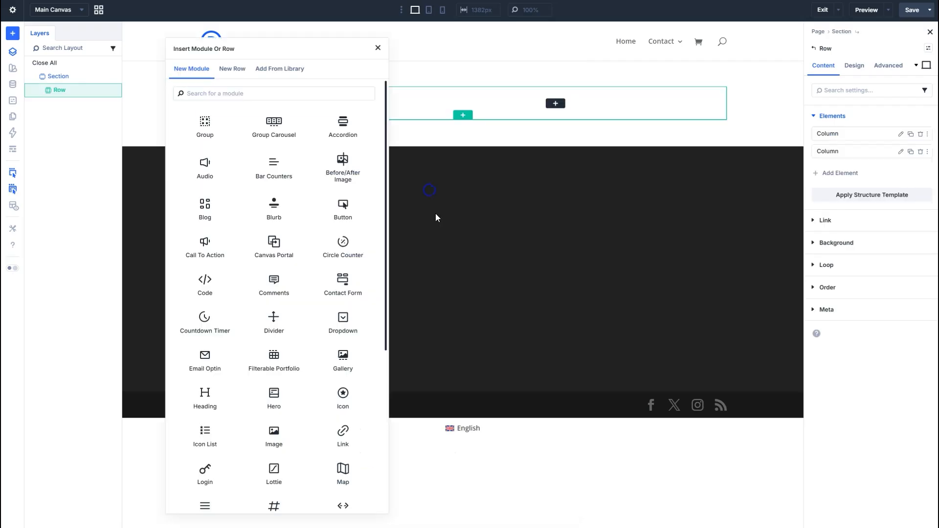
{"action": "left_click", "coordinate": [536, 99]}
{"action": "left_click", "coordinate": [555, 104]}
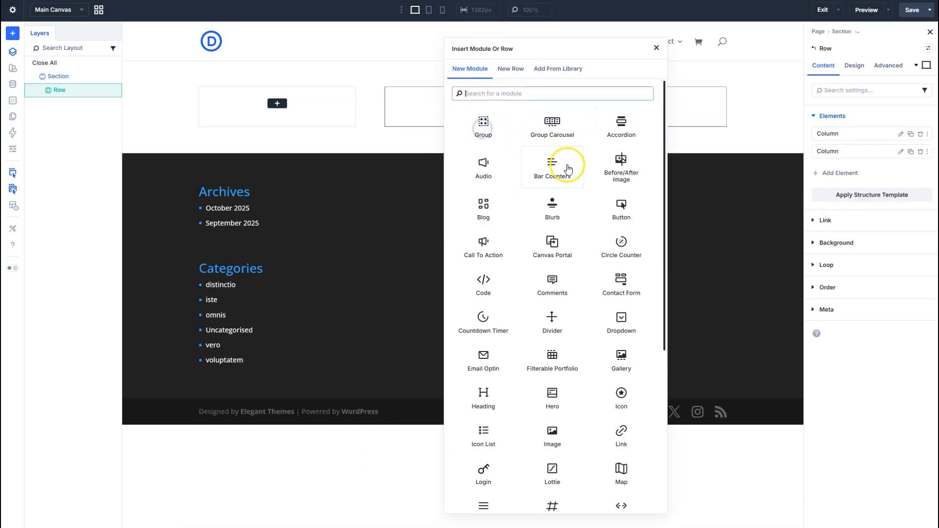
{"action": "key", "text": "Escape"}
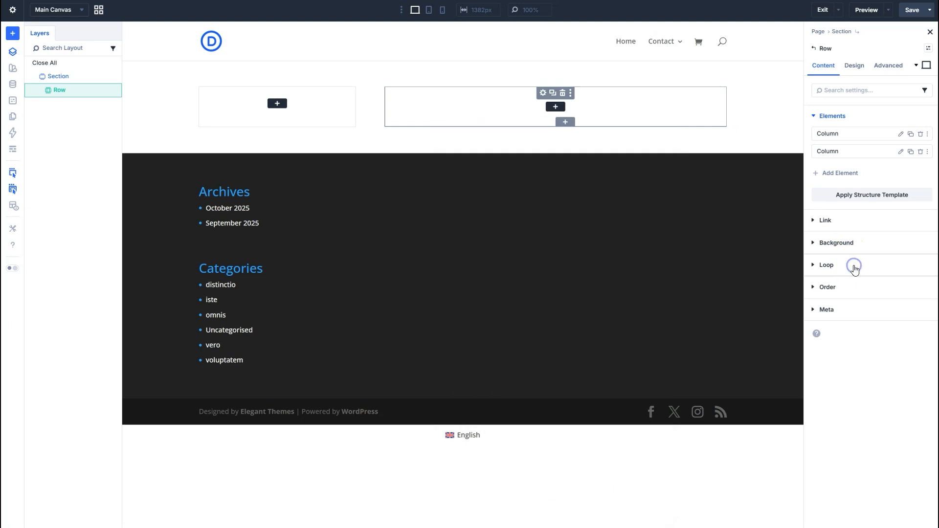
Turn on Loop Element for the new Group and replace its Posts post type with Products.
{"action": "left_click", "coordinate": [542, 93]}
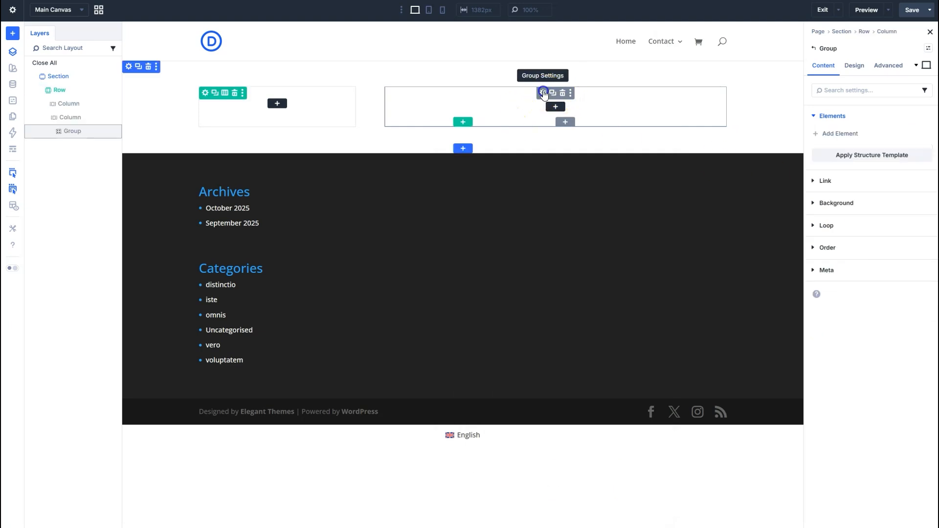
{"action": "left_click", "coordinate": [826, 225]}
{"action": "left_click", "coordinate": [823, 211]}
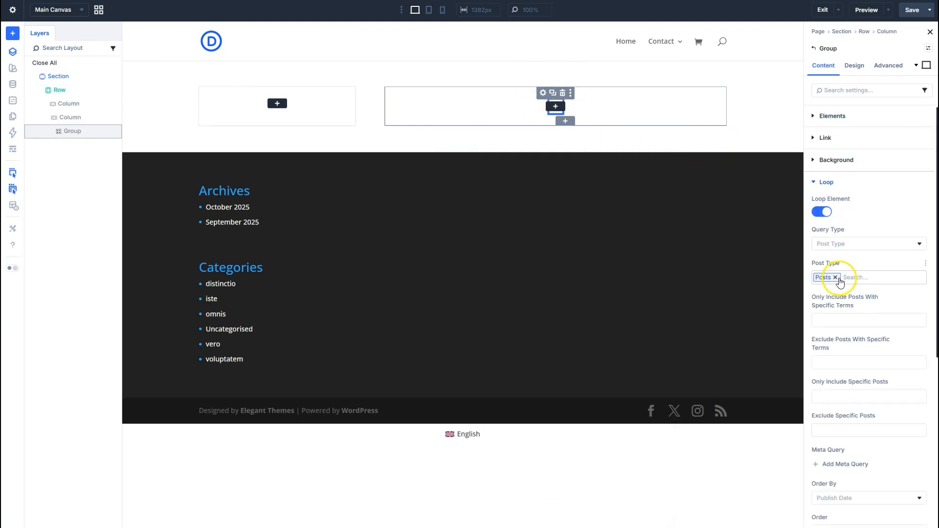
{"action": "left_click", "coordinate": [838, 277]}
{"action": "scroll", "coordinate": [851, 370], "scroll_direction": "down", "scroll_amount": 2}
{"action": "left_click", "coordinate": [851, 365]}
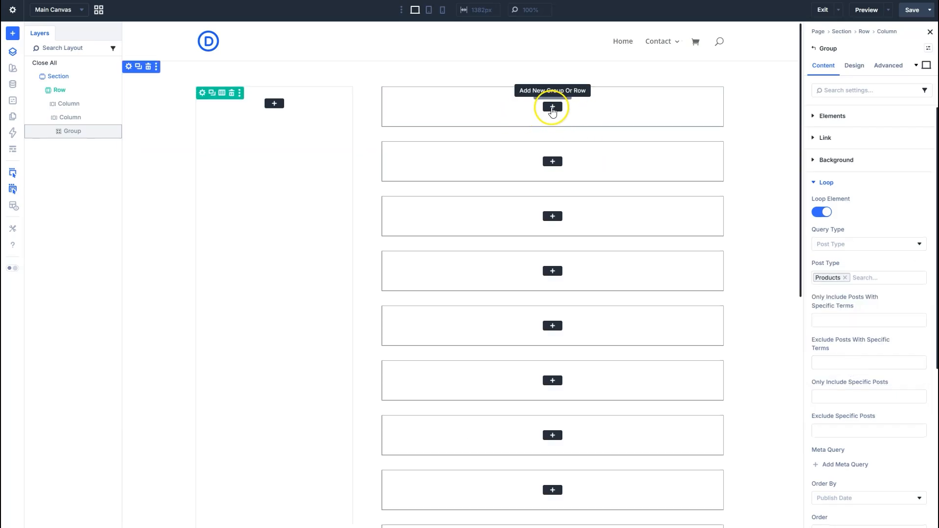
Add a Text module inside the looped Group and fill its body with the Loop Product Title dynamic content.
{"action": "left_click", "coordinate": [552, 107]}
{"action": "type", "text": "tex"}
{"action": "left_click", "coordinate": [489, 122]}
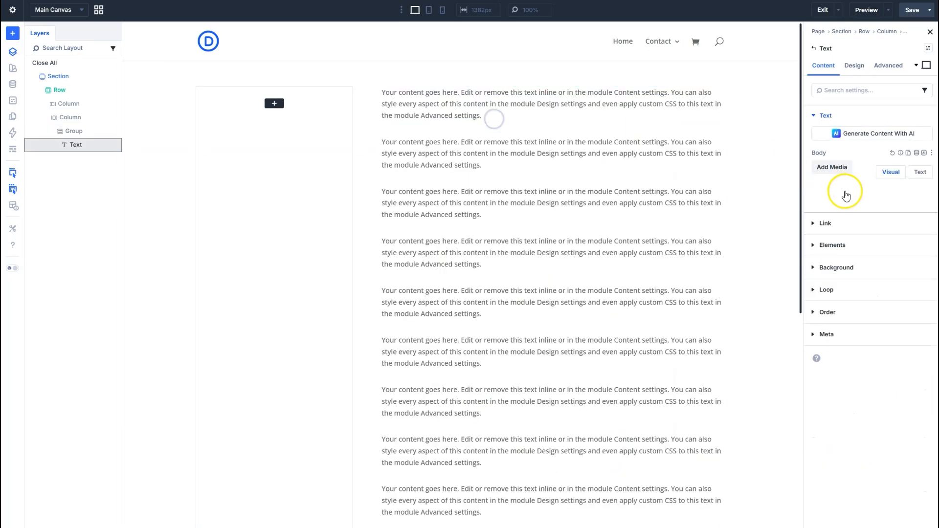
{"action": "left_click", "coordinate": [918, 156]}
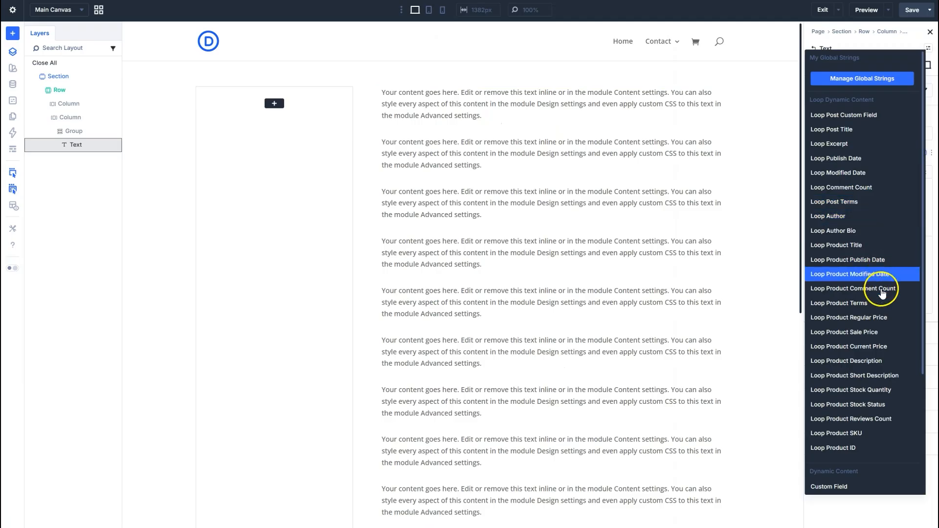
{"action": "left_click", "coordinate": [872, 249]}
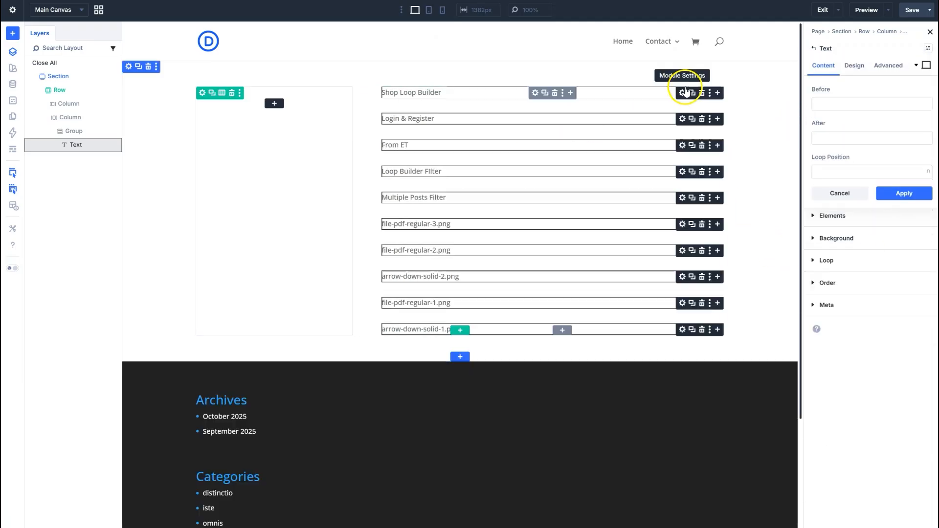
Add an Image module below the Text module in the looped Group.
{"action": "left_click", "coordinate": [716, 95]}
{"action": "type", "text": "im"}
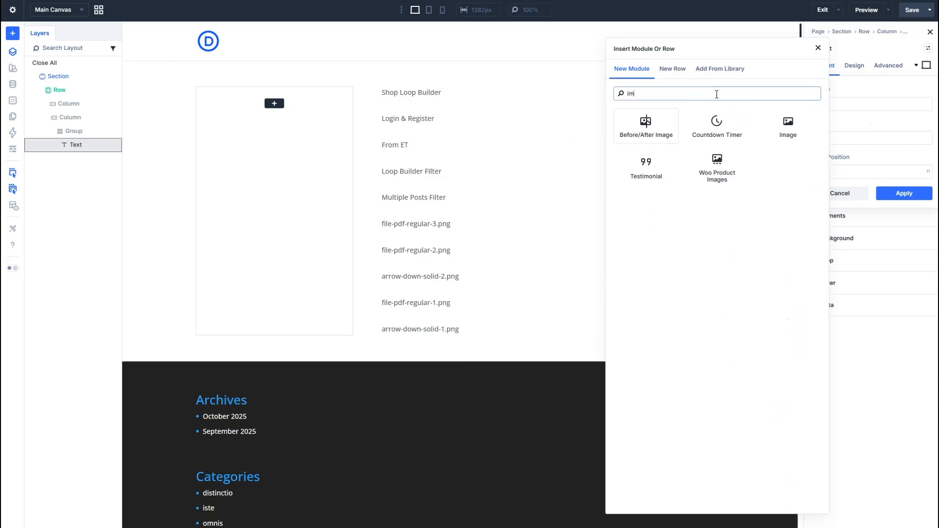
{"action": "left_click", "coordinate": [790, 123]}
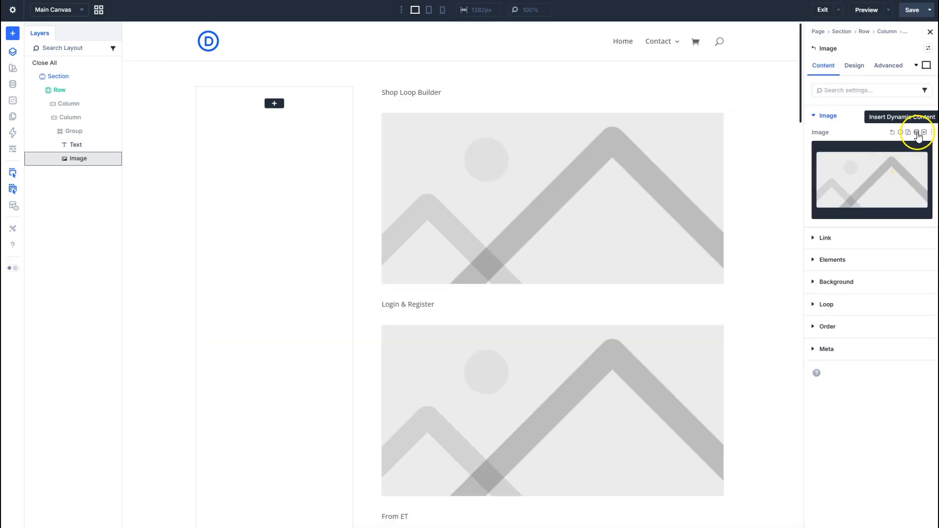
Fill the looped Image module with the Loop Featured Image dynamic content, keeping the Large (1024×1024) thumbnail size.
{"action": "left_click", "coordinate": [916, 132]}
{"action": "left_click", "coordinate": [837, 219]}
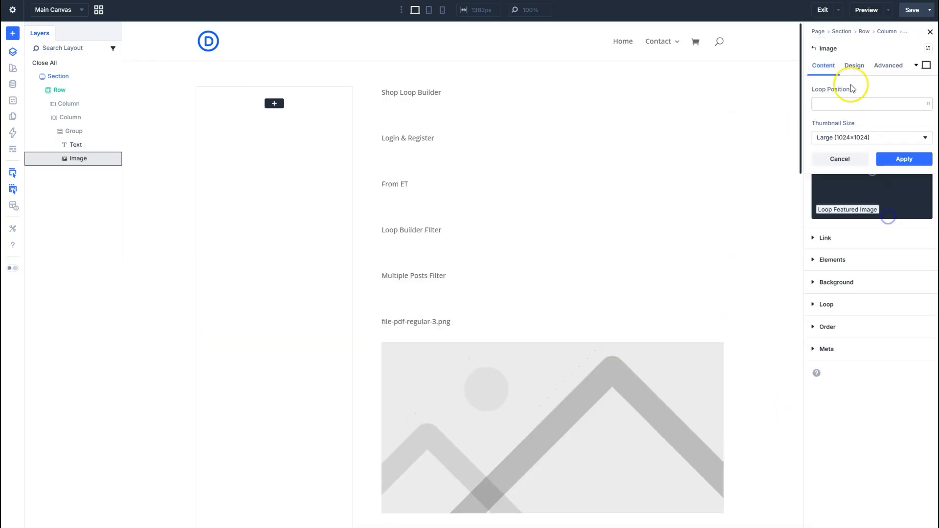
{"action": "left_click", "coordinate": [874, 160]}
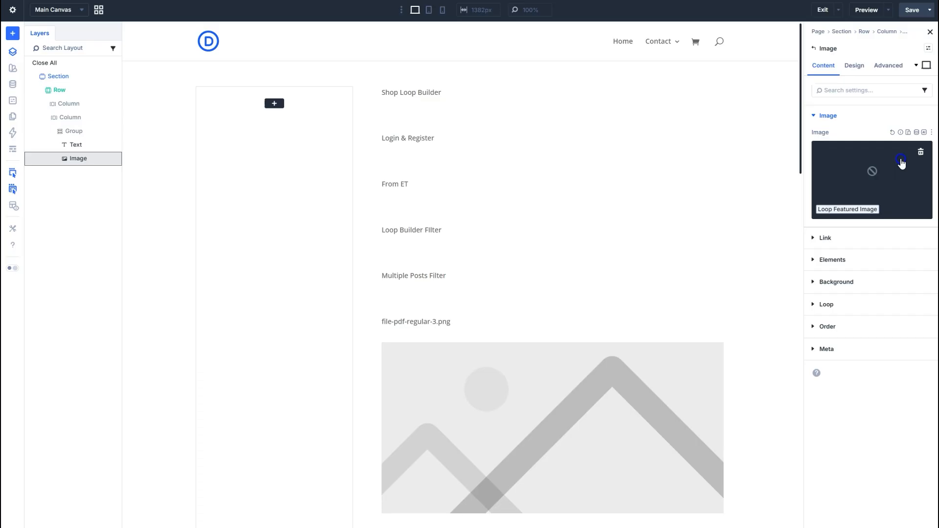
Set the wide column's layout style to Grid with 2 columns so the looped products sit side by side.
{"action": "left_click", "coordinate": [815, 49]}
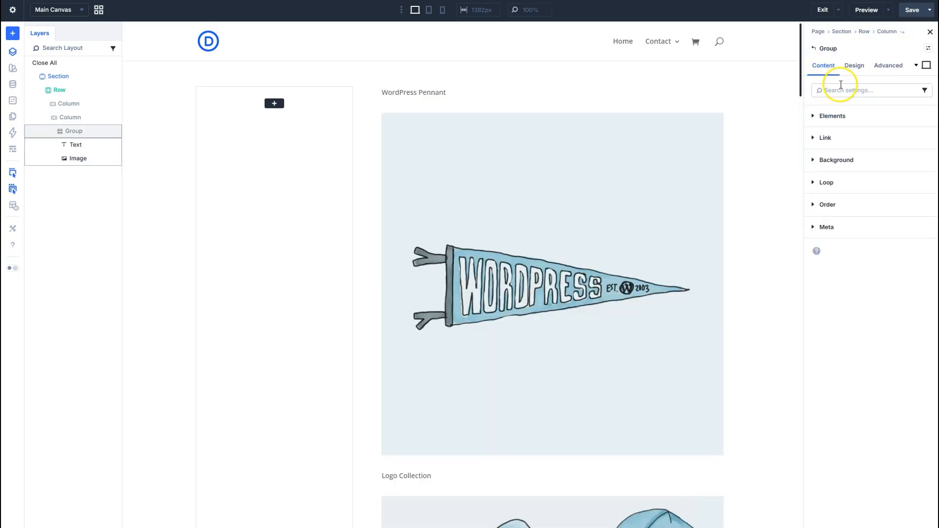
{"action": "left_click", "coordinate": [813, 48]}
{"action": "left_click", "coordinate": [841, 67]}
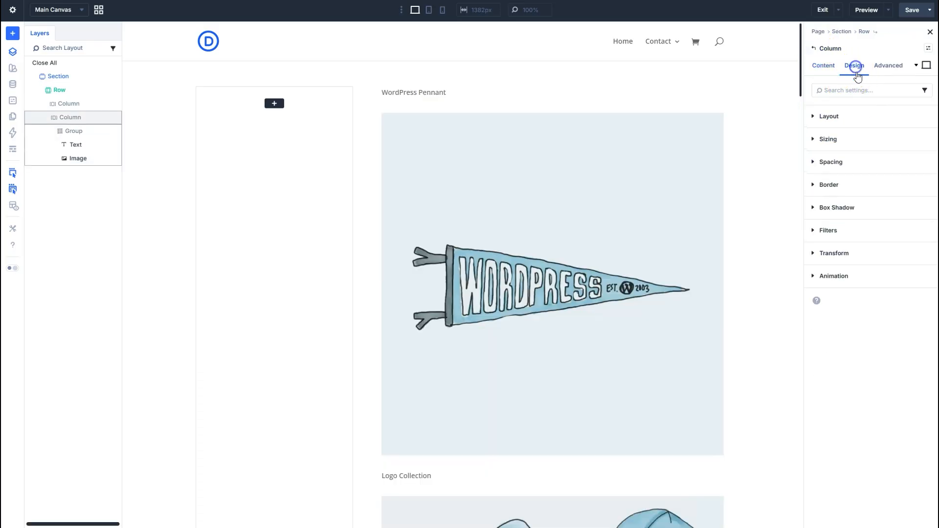
{"action": "left_click", "coordinate": [850, 118]}
{"action": "left_click", "coordinate": [851, 153]}
{"action": "left_click", "coordinate": [854, 172]}
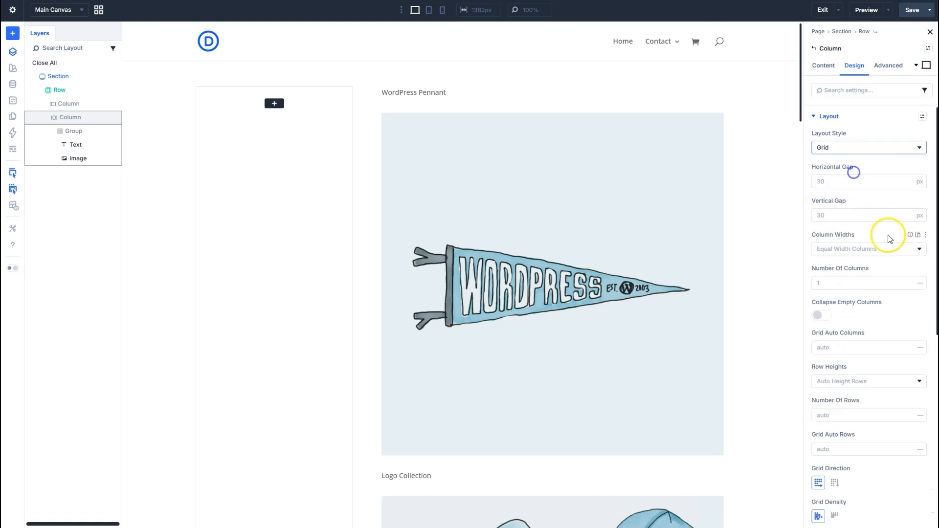
{"action": "left_click", "coordinate": [910, 281]}
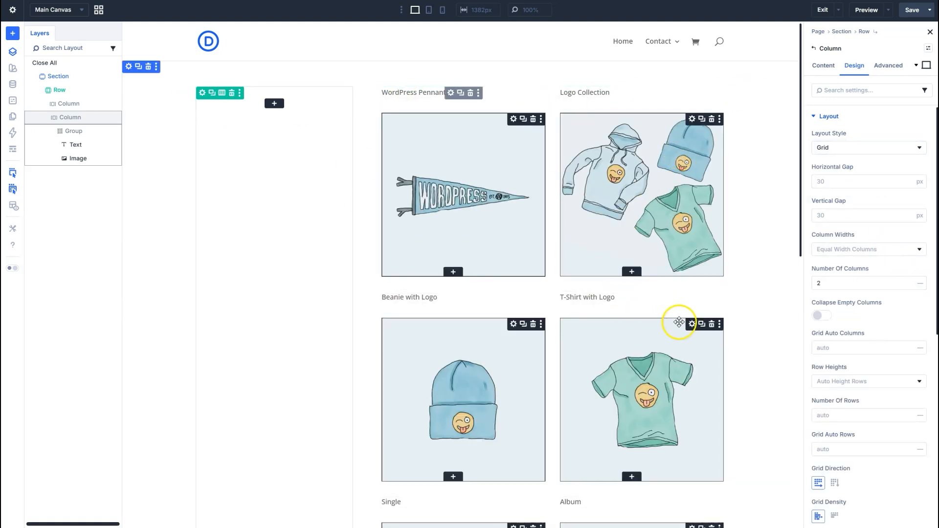
Search the modules for "fi" and add a Filter Posts module to the empty narrow column.
{"action": "left_click", "coordinate": [274, 105]}
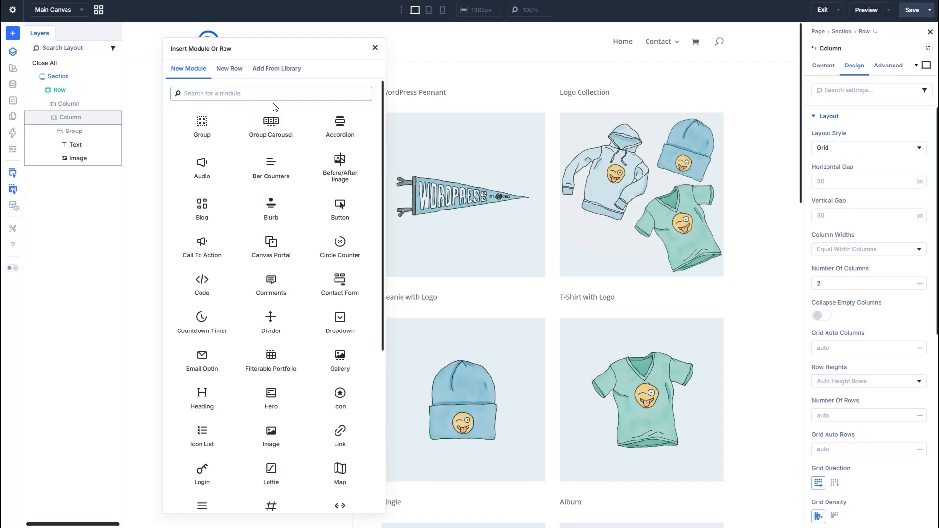
{"action": "left_click", "coordinate": [270, 144]}
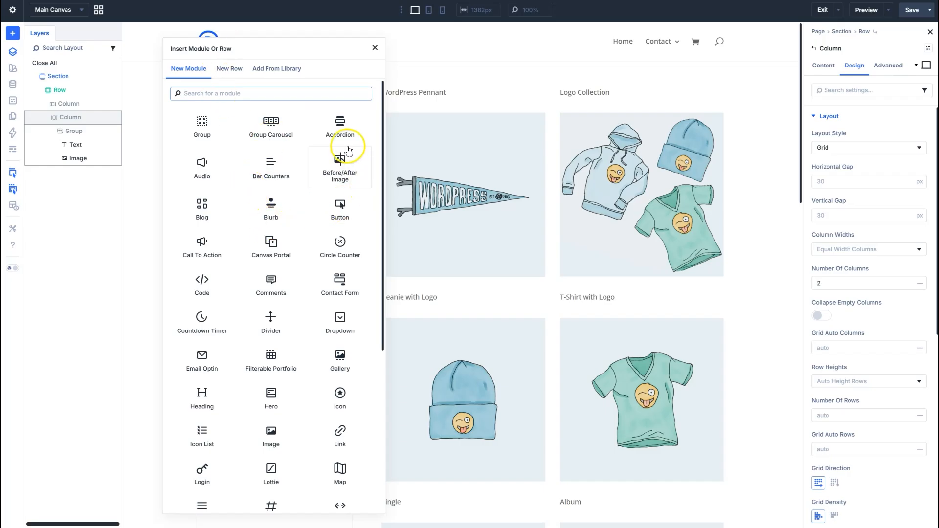
{"action": "type", "text": "filter"}
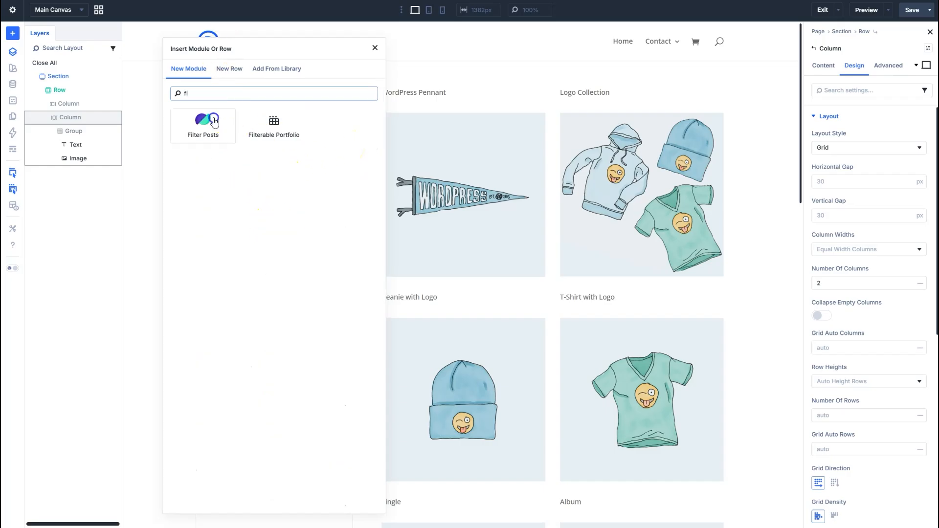
{"action": "left_click", "coordinate": [205, 122]}
{"action": "left_click", "coordinate": [153, 129]}
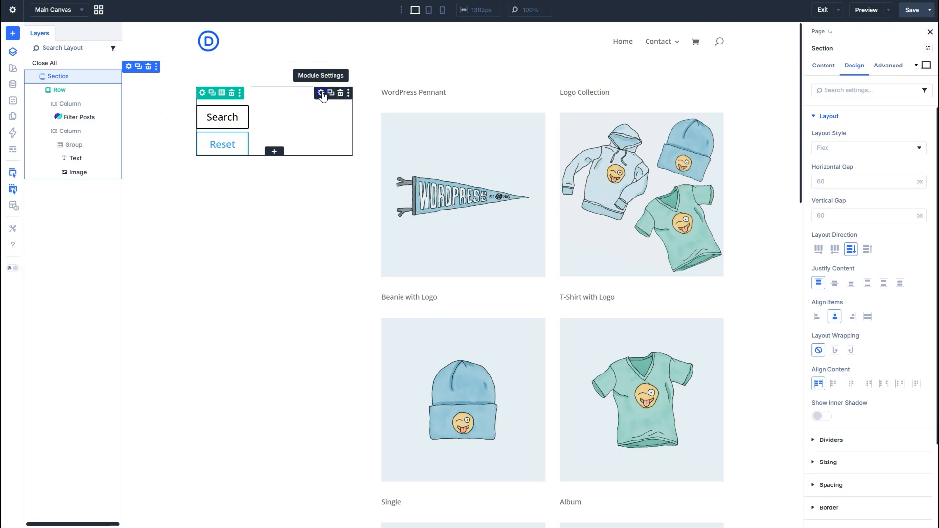
Add a new filter item to the Filter Posts module, leaving it to filter by Categories.
{"action": "left_click", "coordinate": [322, 93]}
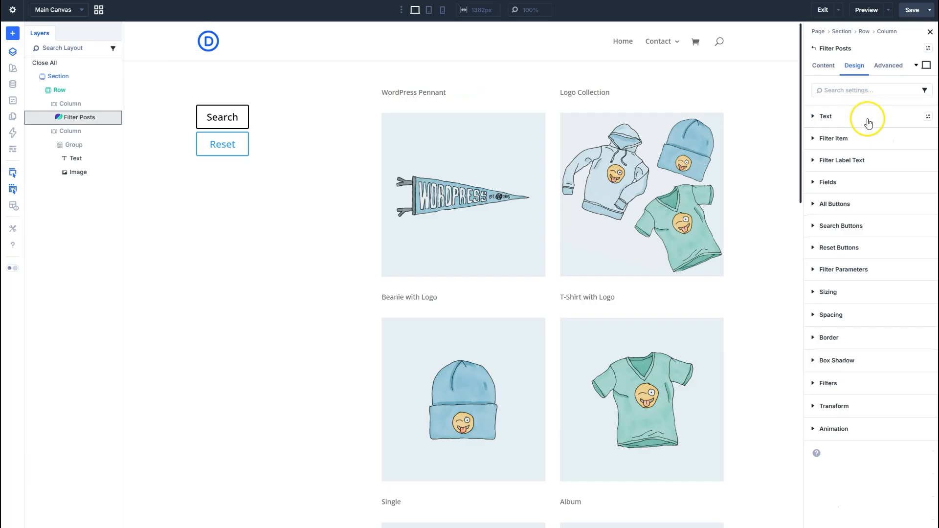
{"action": "left_click", "coordinate": [826, 67]}
{"action": "left_click", "coordinate": [840, 115]}
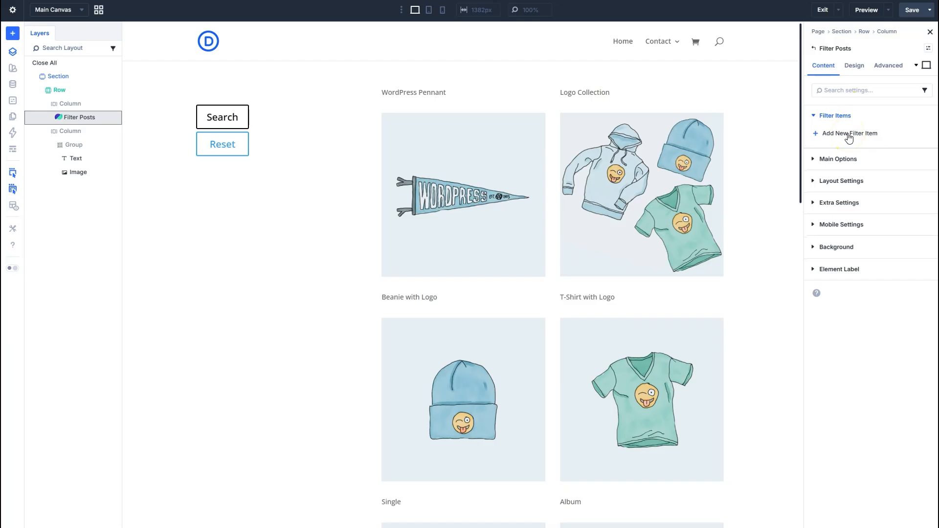
{"action": "left_click", "coordinate": [849, 137]}
{"action": "left_click", "coordinate": [851, 118]}
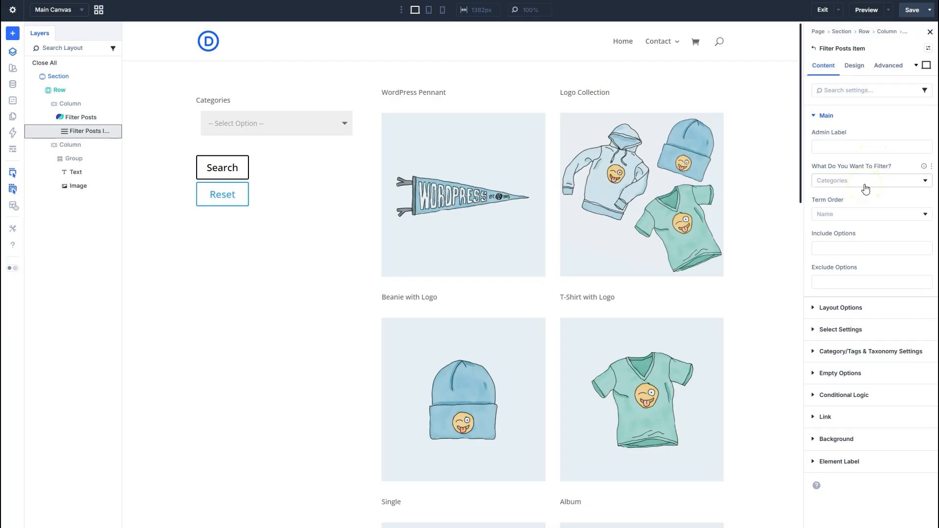
Set the category filter item's Filter Type to Checkbox / Radio Buttons and open its Radio / Checkbox Settings.
{"action": "left_click", "coordinate": [870, 312]}
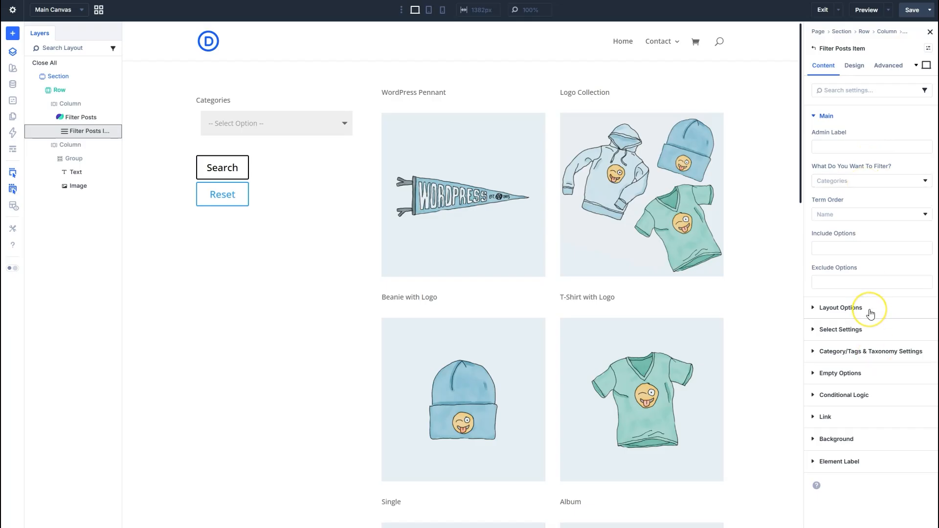
{"action": "left_click", "coordinate": [870, 312]}
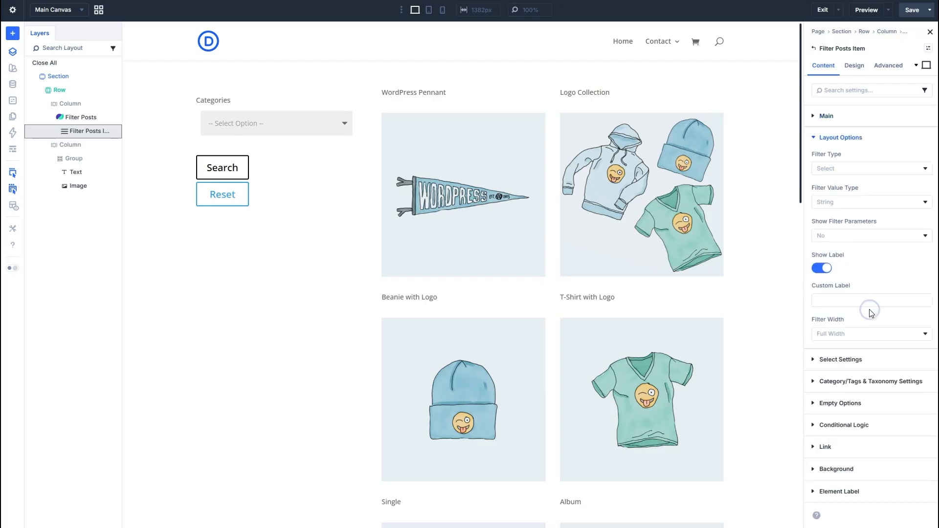
{"action": "left_click", "coordinate": [865, 169]}
{"action": "left_click", "coordinate": [871, 190]}
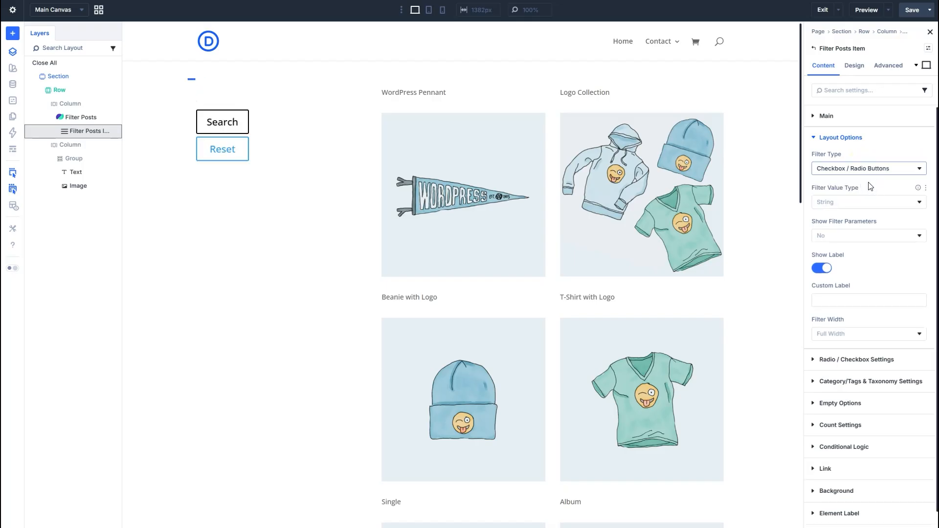
{"action": "left_click", "coordinate": [889, 364]}
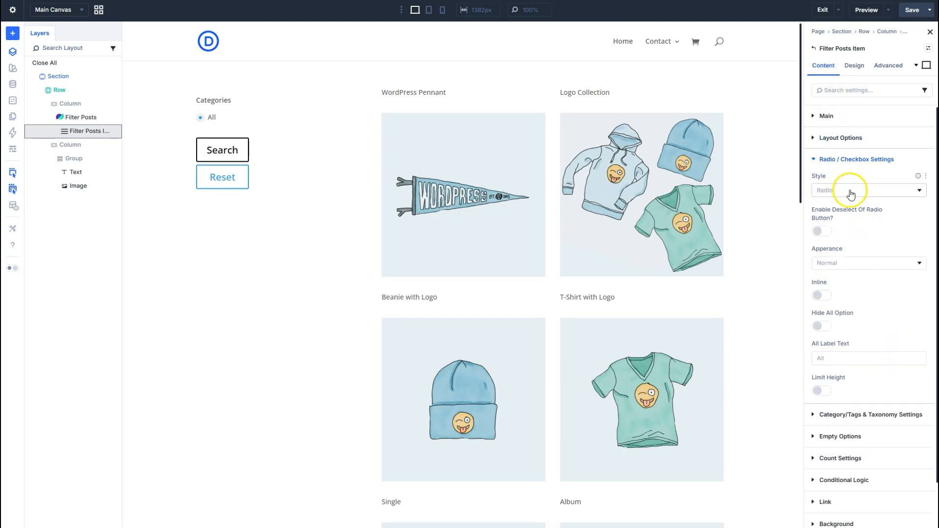
Set the Filter Post Type of the Filter Posts module to Product.
{"action": "left_click", "coordinate": [813, 48]}
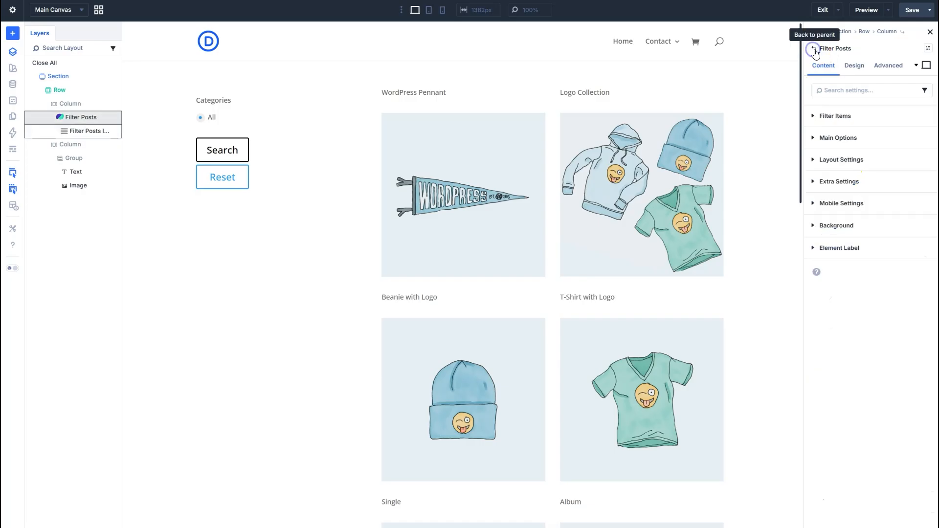
{"action": "left_click", "coordinate": [814, 48]}
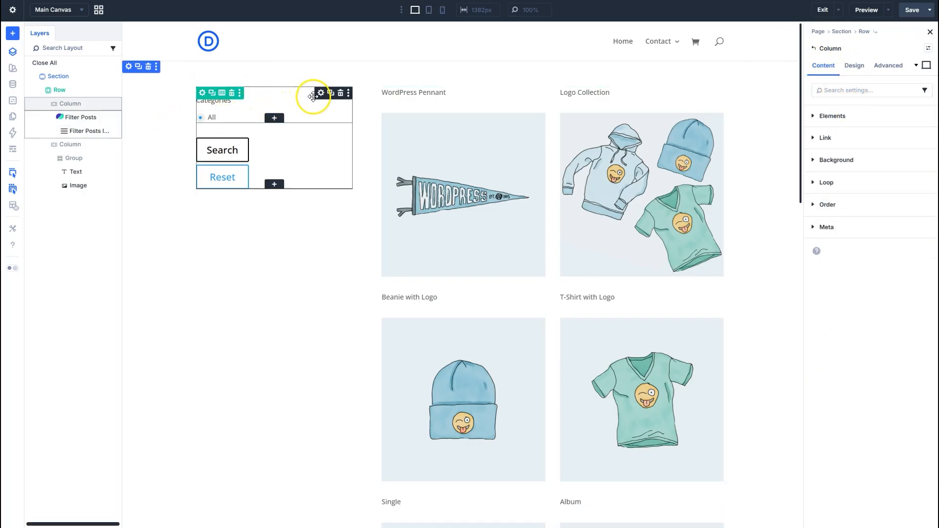
{"action": "left_click", "coordinate": [321, 96]}
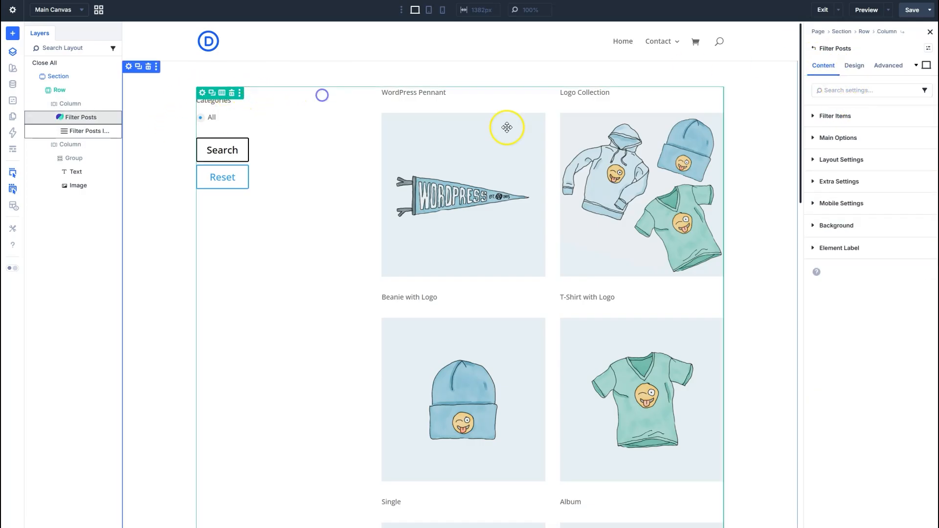
{"action": "left_click", "coordinate": [861, 126]}
{"action": "left_click", "coordinate": [859, 178]}
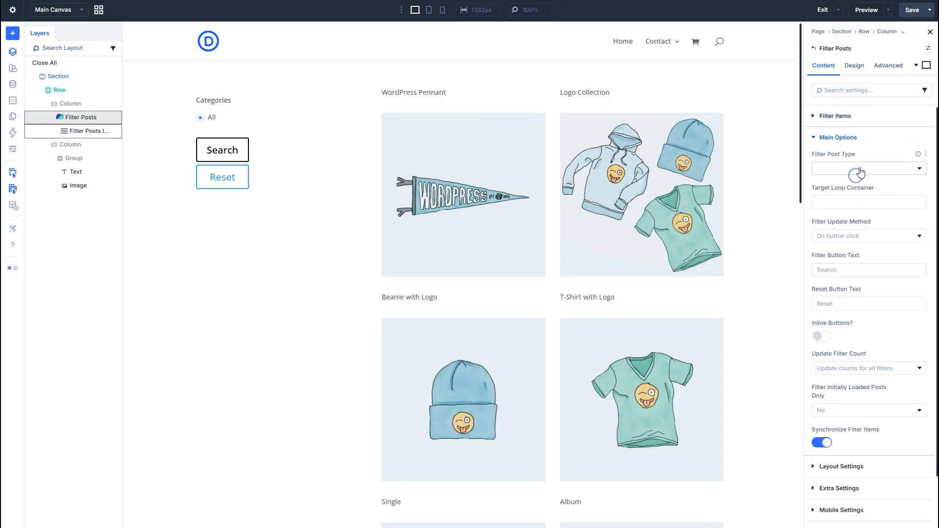
{"action": "left_click", "coordinate": [842, 167]}
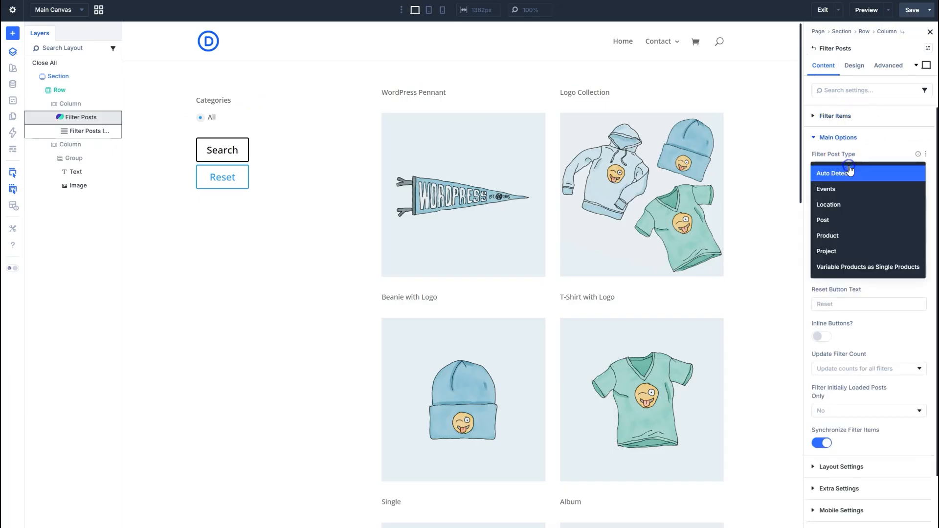
{"action": "left_click", "coordinate": [878, 237]}
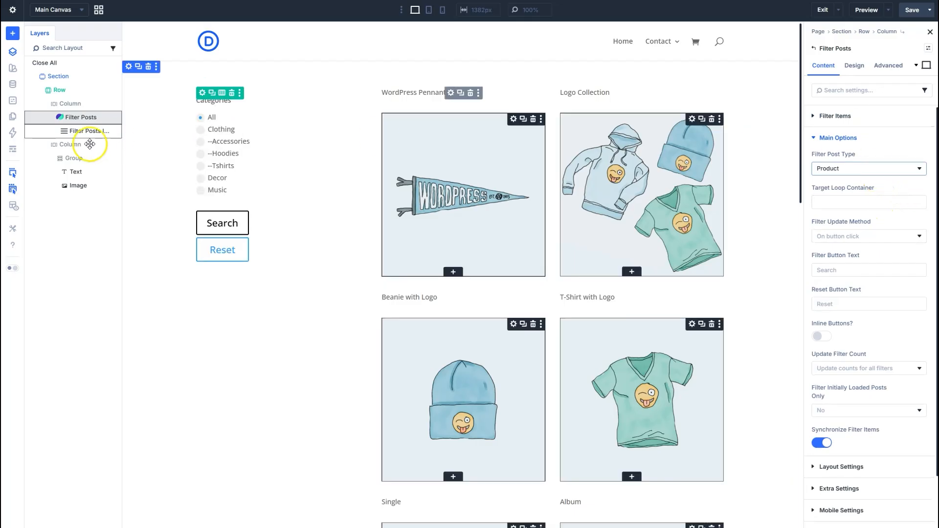
Add a second Filter Posts Item that filters by Product Price and open its Range Settings.
{"action": "left_click", "coordinate": [276, 192]}
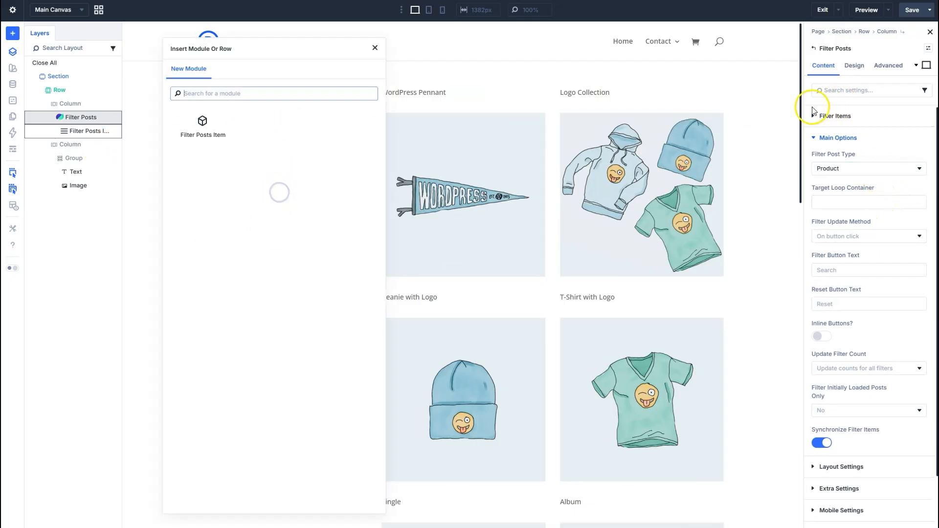
{"action": "left_click", "coordinate": [202, 126]}
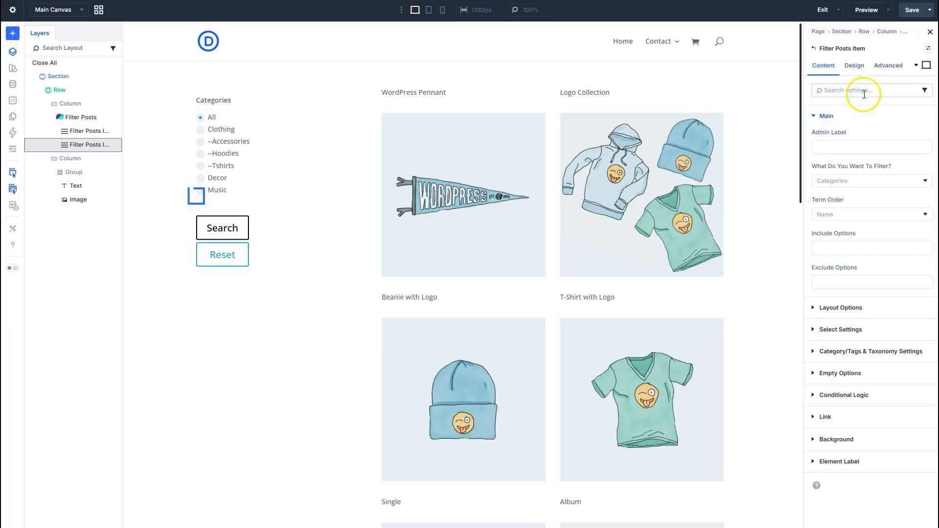
{"action": "left_click", "coordinate": [840, 122]}
{"action": "left_click", "coordinate": [831, 119]}
{"action": "left_click", "coordinate": [856, 180]}
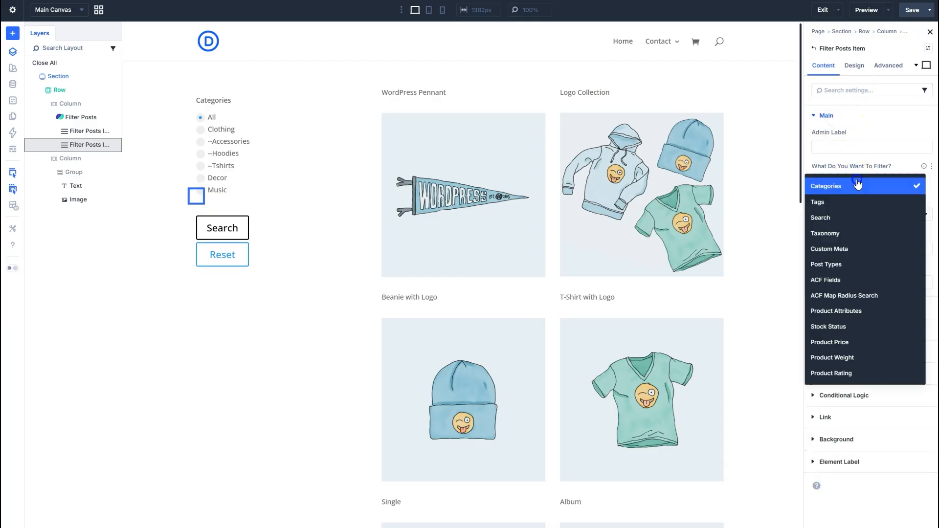
{"action": "left_click", "coordinate": [862, 341]}
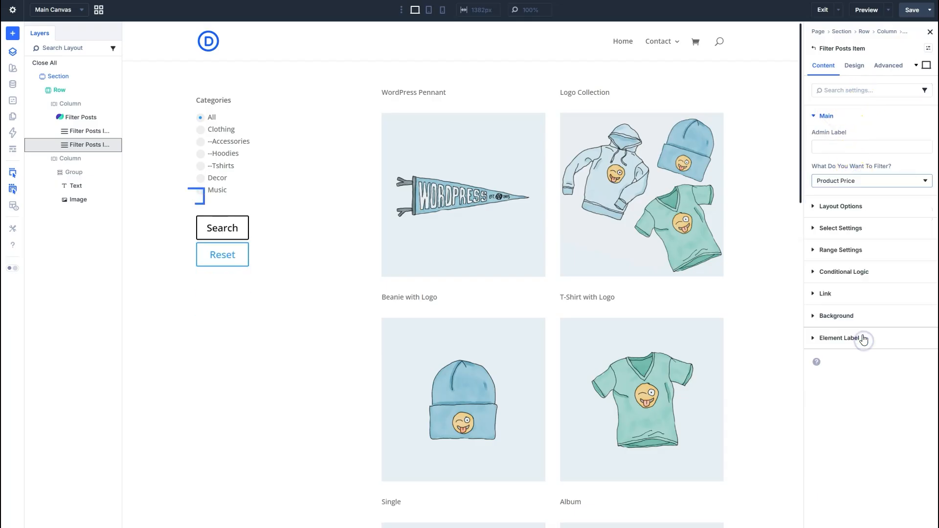
{"action": "left_click", "coordinate": [846, 251]}
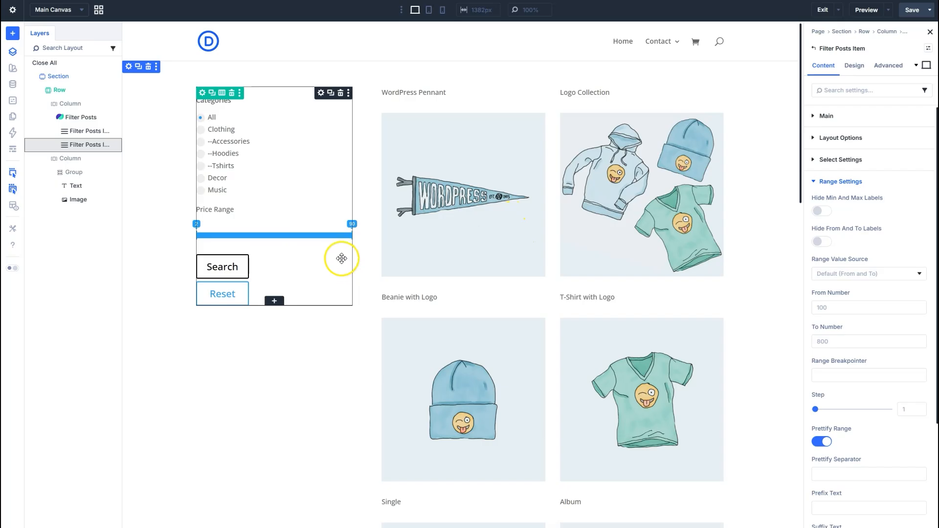
Set the Filter Posts module's Filter Update Method to On change and save the page.
{"action": "left_click", "coordinate": [813, 48]}
{"action": "left_click", "coordinate": [844, 116]}
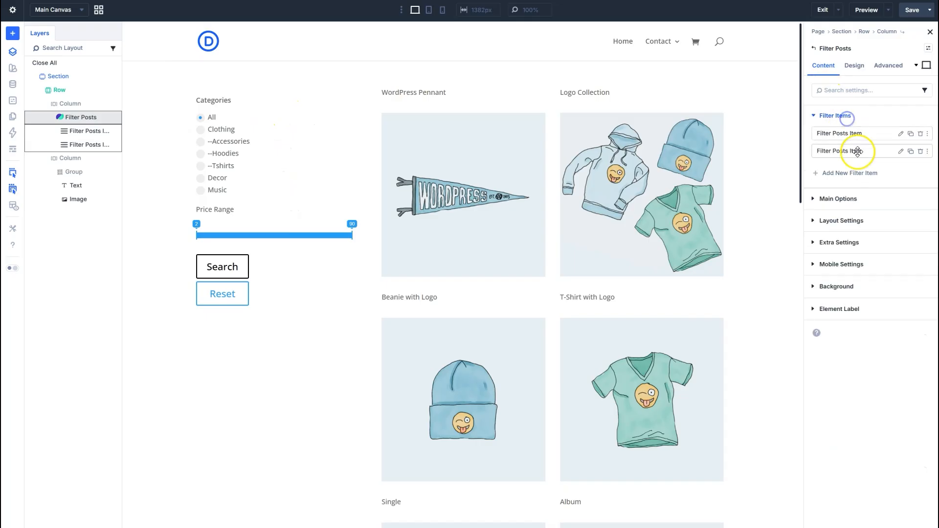
{"action": "left_click", "coordinate": [857, 197]}
{"action": "left_click", "coordinate": [864, 235]}
{"action": "left_click", "coordinate": [868, 258]}
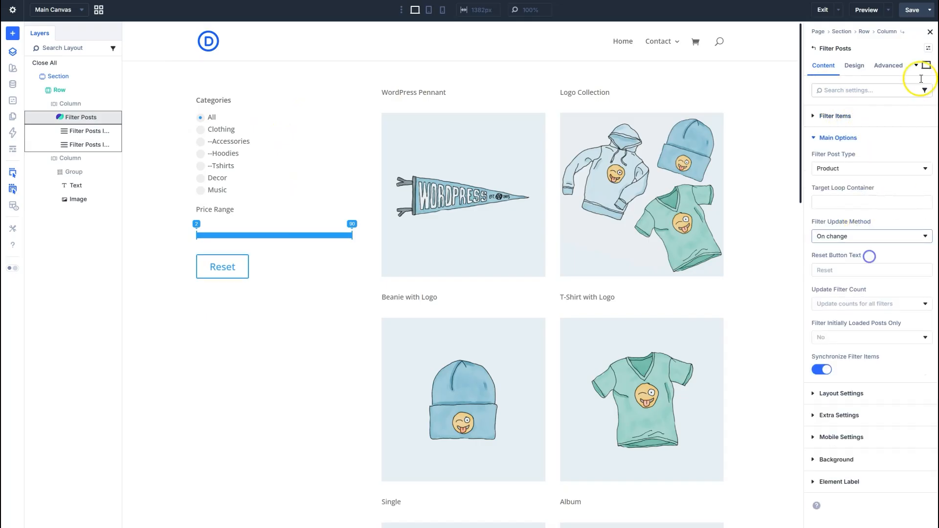
{"action": "left_click", "coordinate": [908, 11]}
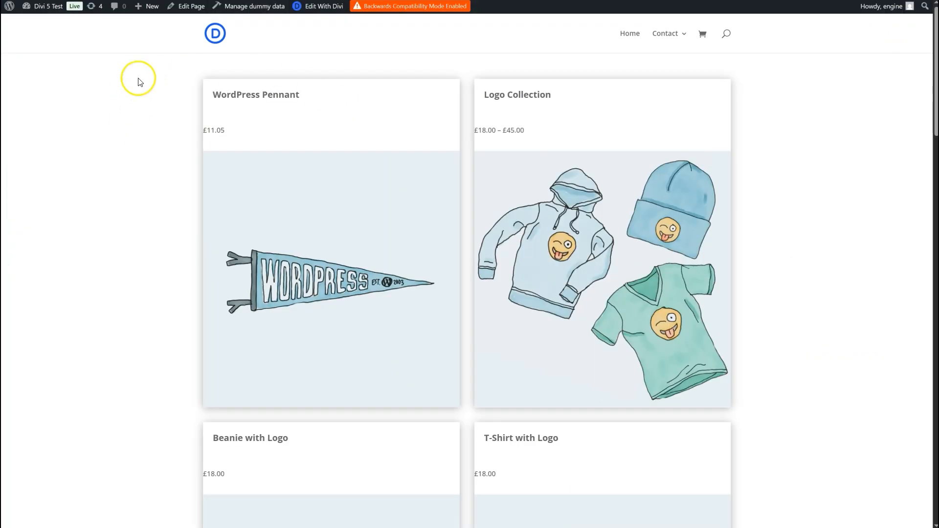
Reload the live shop page and test the Music and Clothing category filters, lowering the price range maximum to 25.
{"action": "key", "text": "F5"}
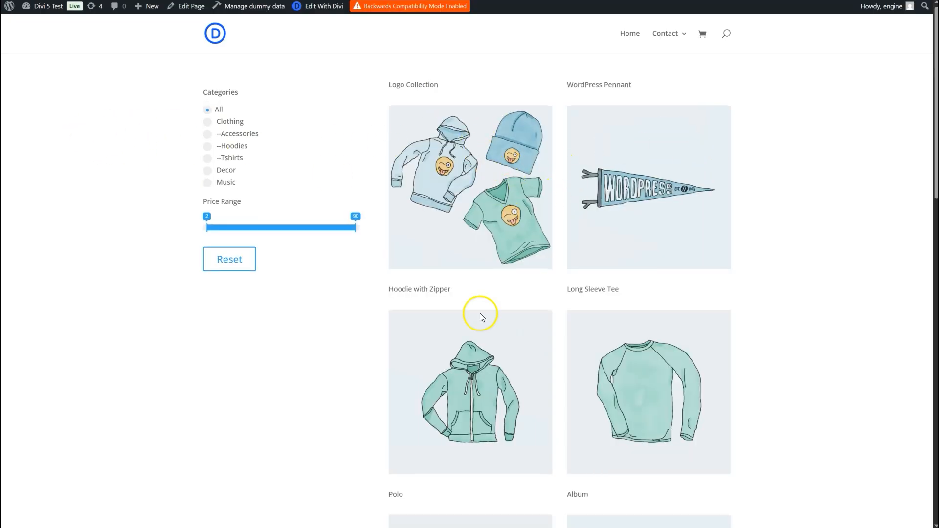
{"action": "left_click", "coordinate": [230, 183]}
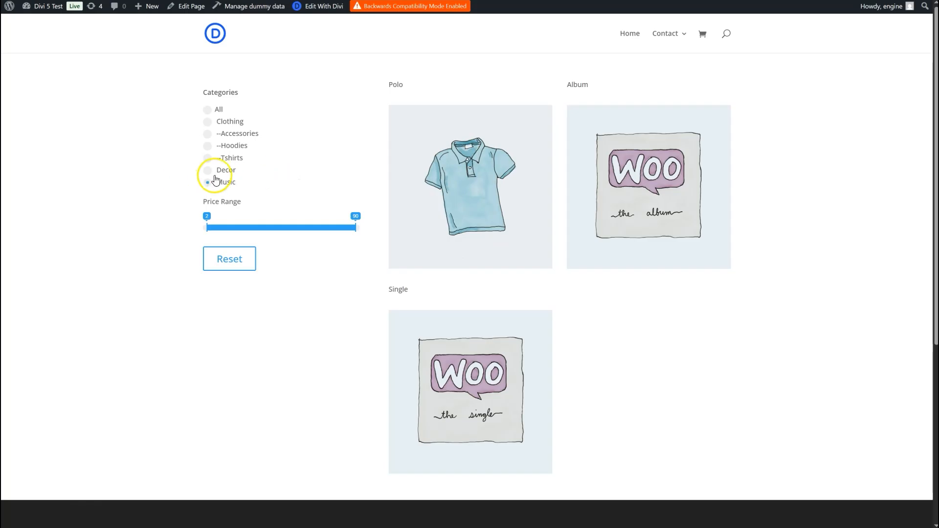
{"action": "left_click", "coordinate": [230, 123]}
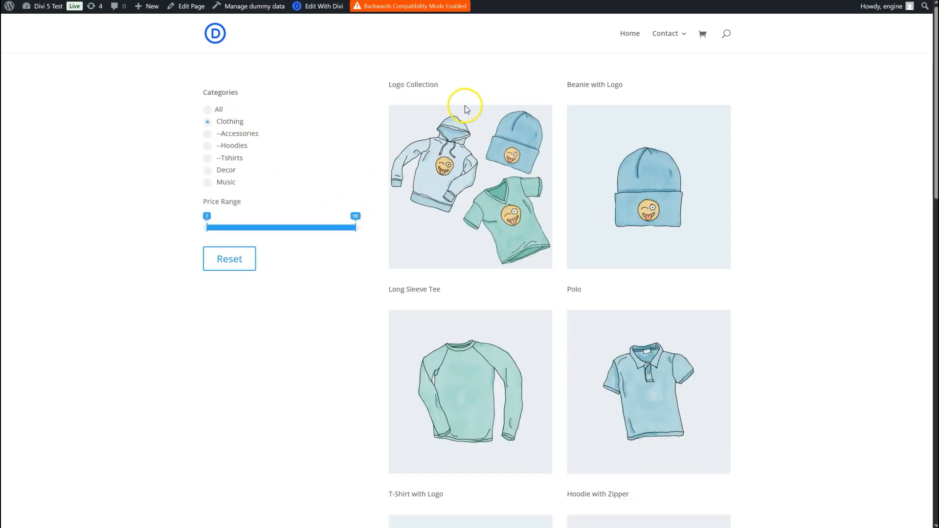
{"action": "left_click_drag", "start_coordinate": [358, 230], "coordinate": [245, 229]}
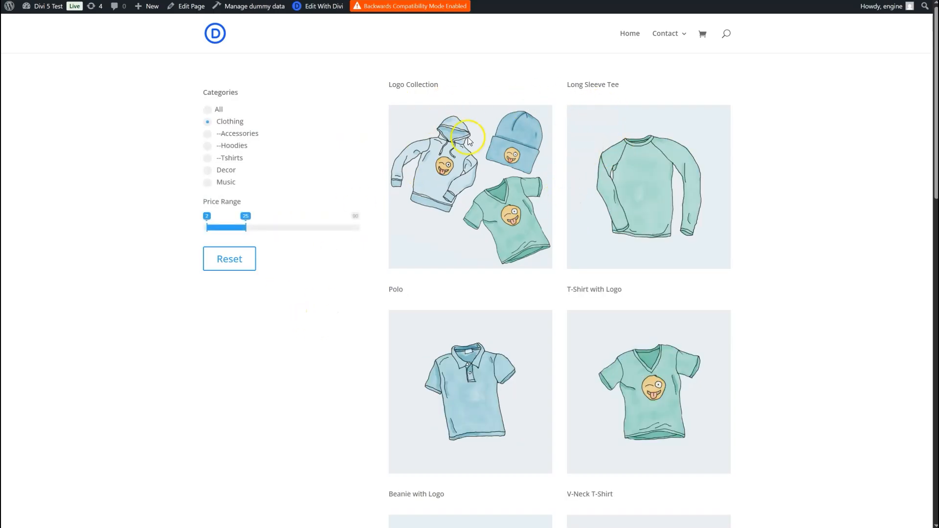
Reset the filters on the live shop page, and open the Filter Posts module's Layout Settings in the builder.
{"action": "left_click", "coordinate": [237, 259]}
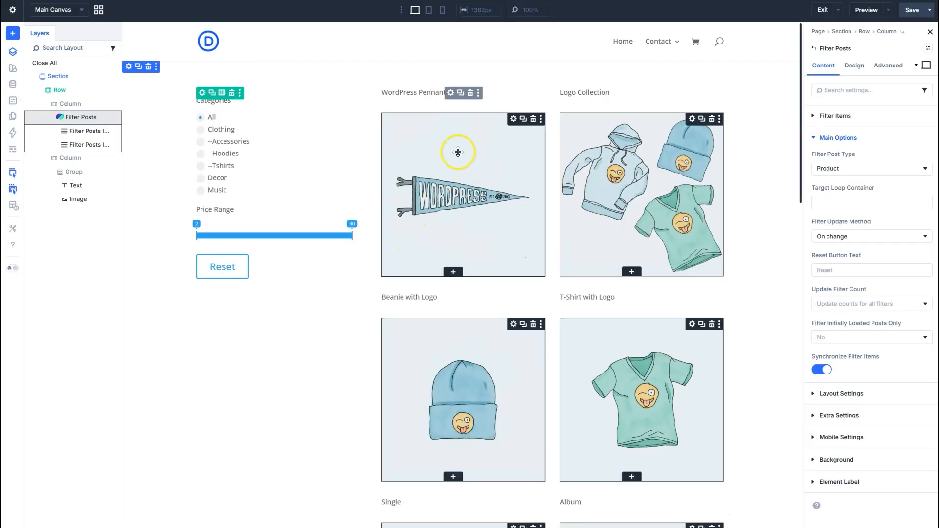
{"action": "left_click", "coordinate": [837, 139]}
{"action": "left_click", "coordinate": [848, 160]}
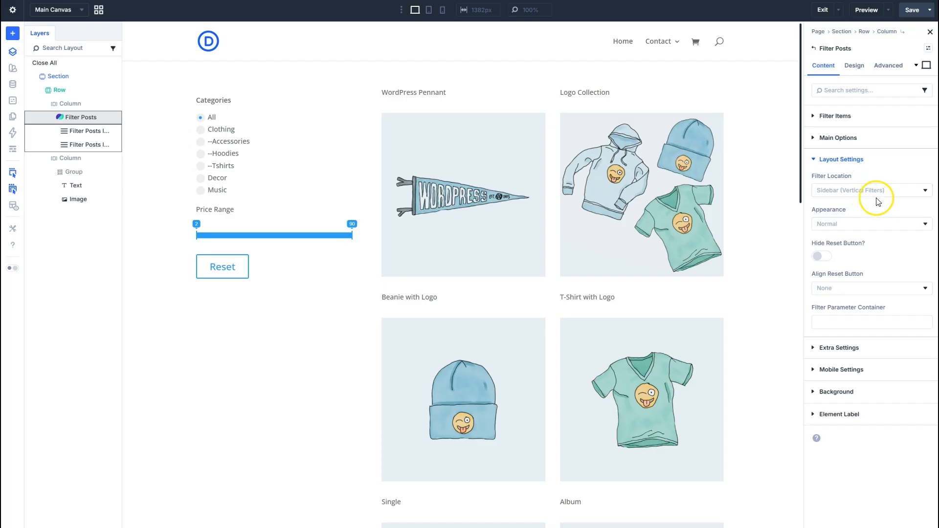
Set Show Filter Parameters to Yes with Title for the Categories Filter Posts Item and save the page.
{"action": "left_click", "coordinate": [818, 51]}
{"action": "left_click", "coordinate": [278, 148]}
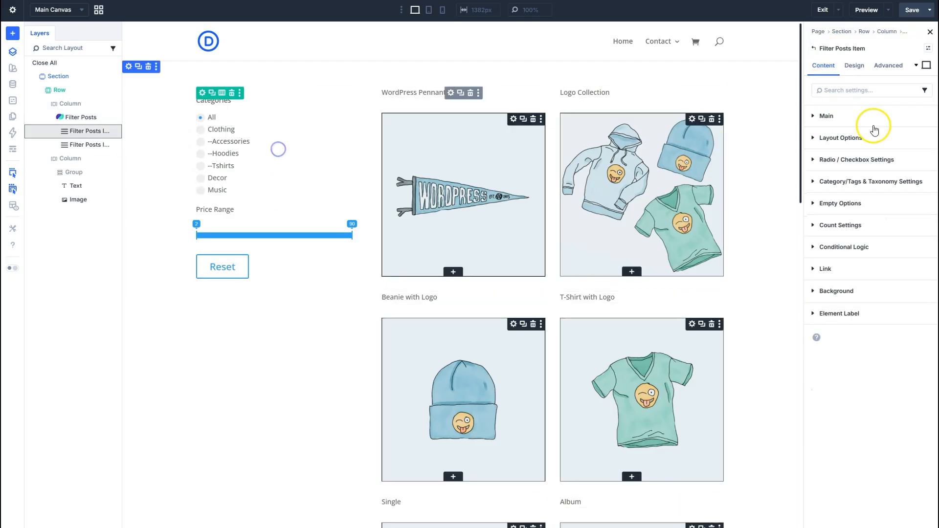
{"action": "left_click", "coordinate": [856, 139]}
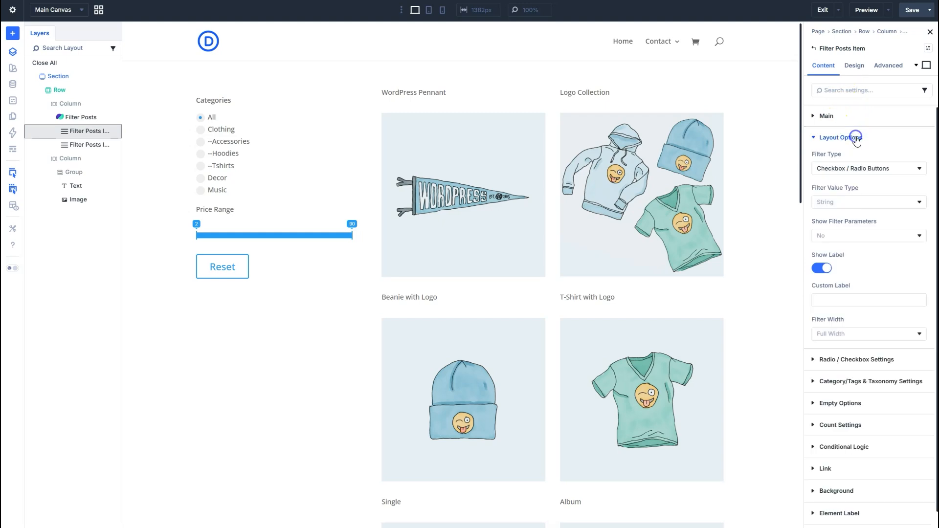
{"action": "left_click", "coordinate": [875, 238]}
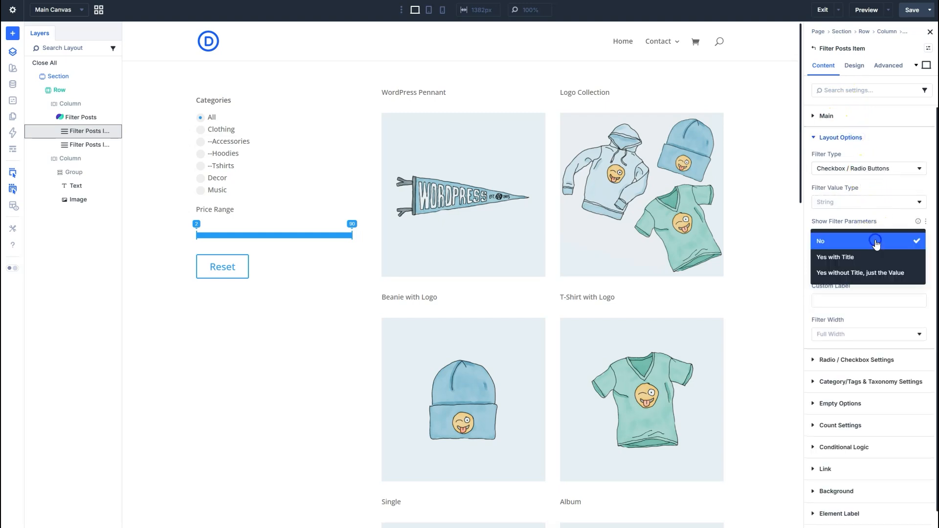
{"action": "left_click", "coordinate": [876, 258]}
{"action": "left_click", "coordinate": [909, 19]}
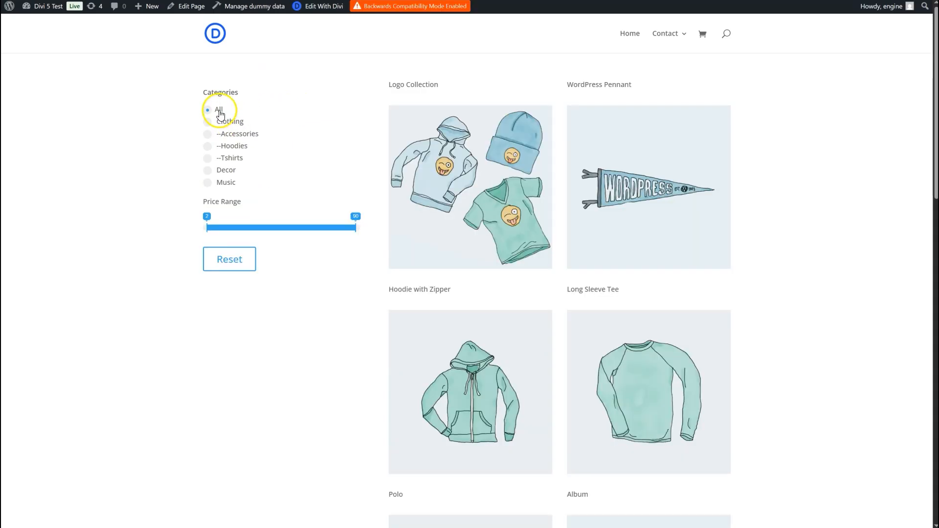
Test the filter parameter display on the live shop page by filtering products by the Clothing category.
{"action": "left_click", "coordinate": [230, 120]}
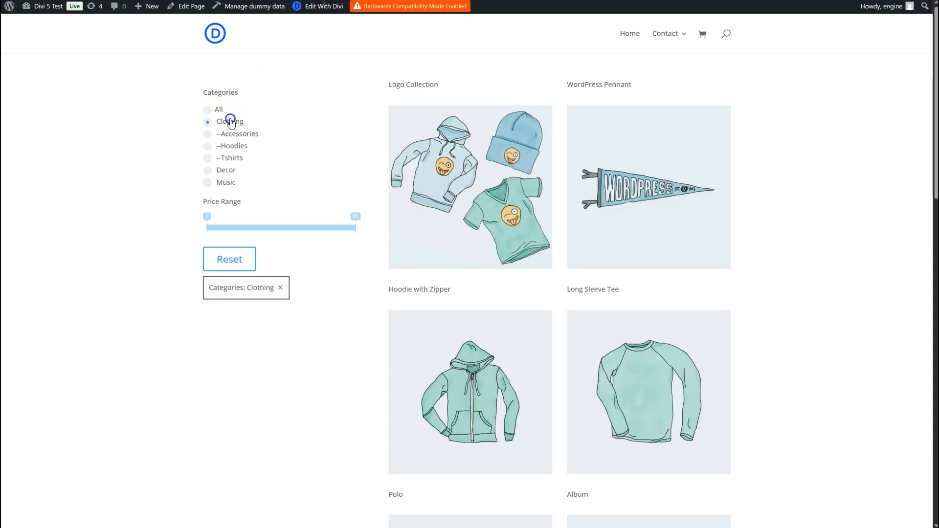